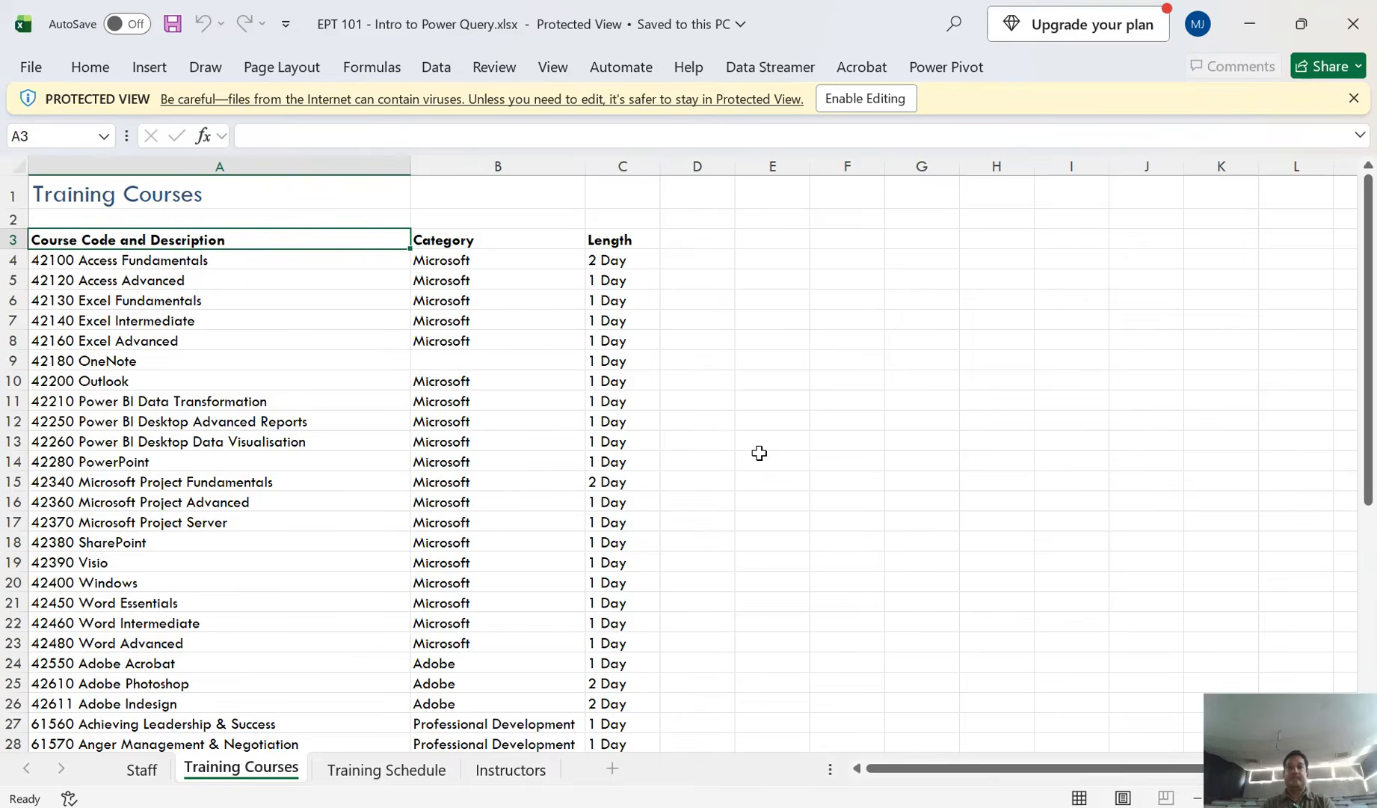
Step: Enable editing of the protected workbook and look through the Training Courses list down to its last row
click(860, 98)
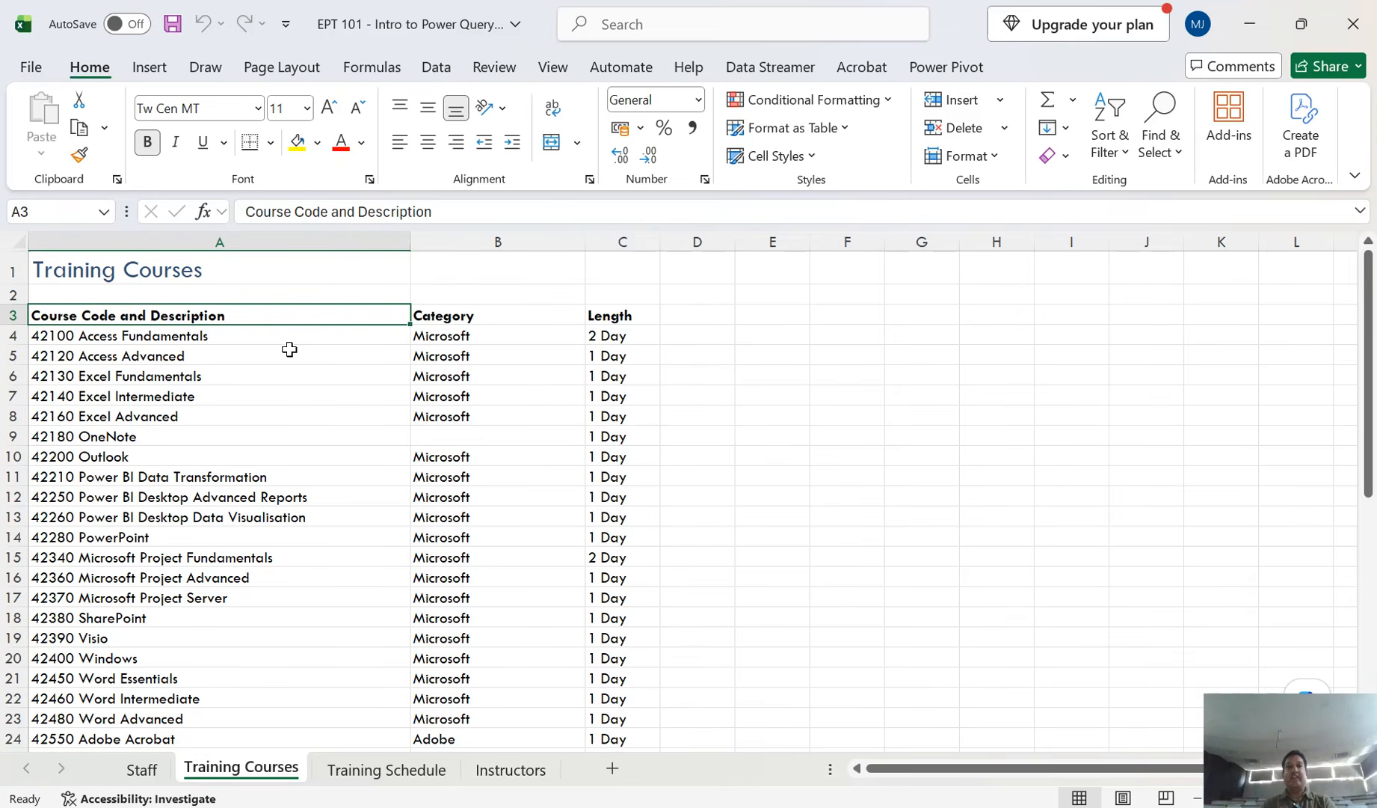
scroll(290, 349, down, 9)
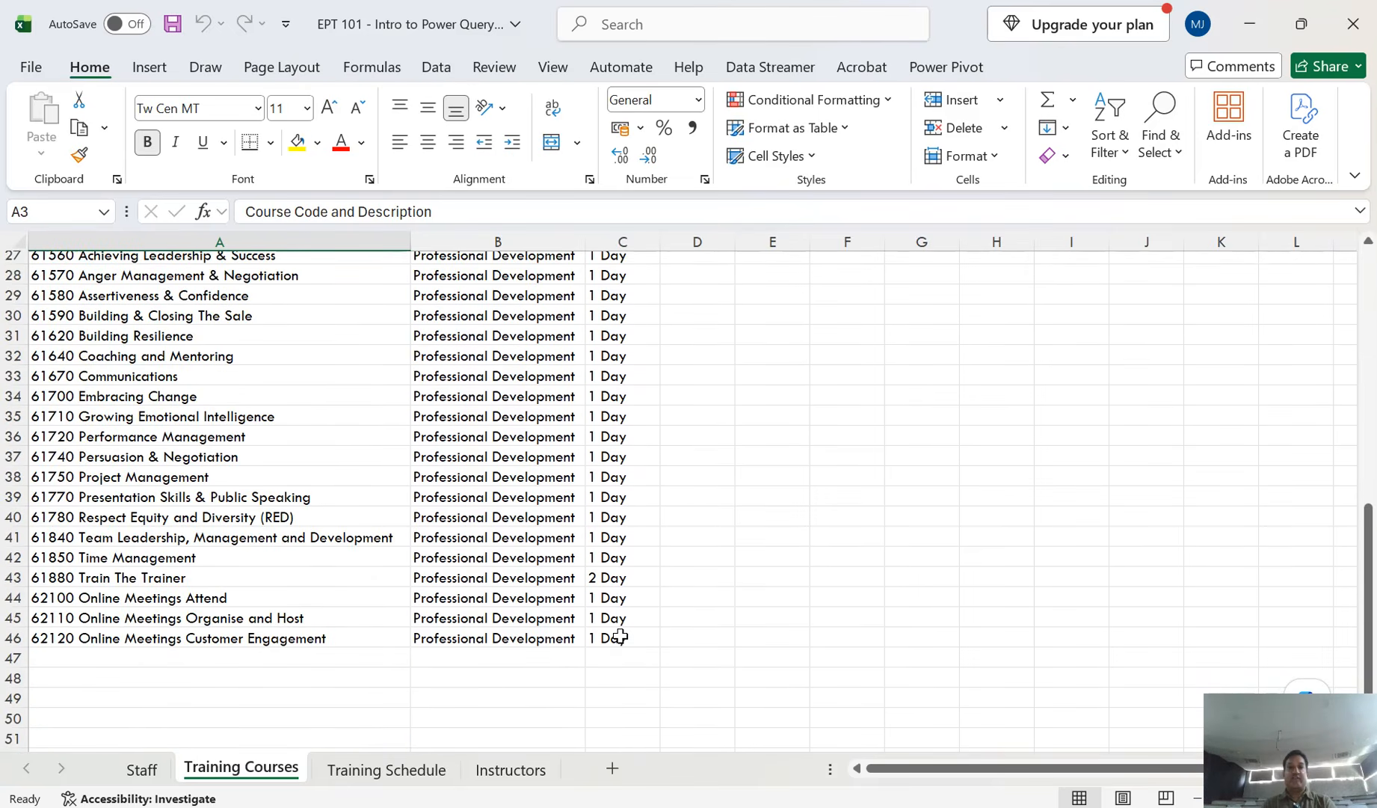
click(621, 636)
scroll(561, 587, up, 1)
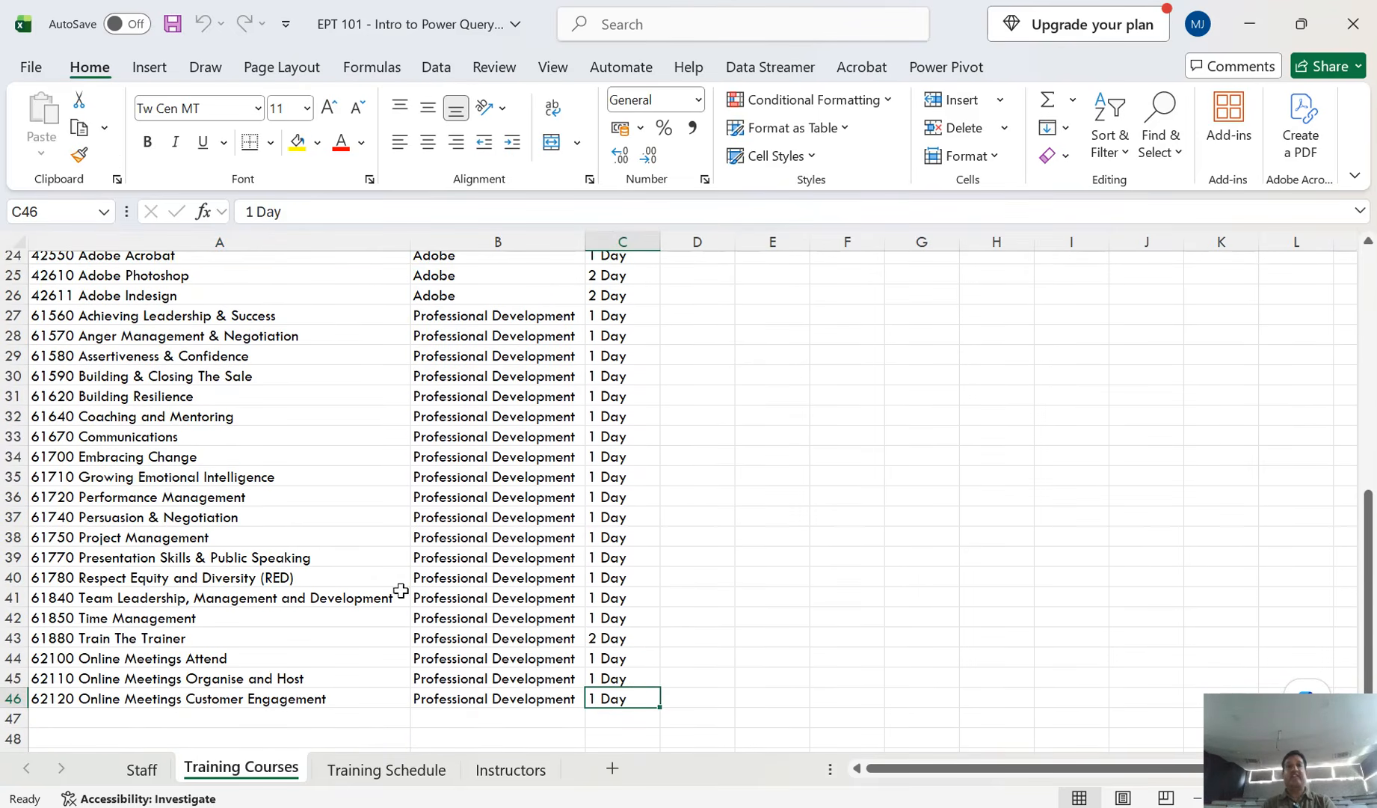
scroll(478, 516, up, 8)
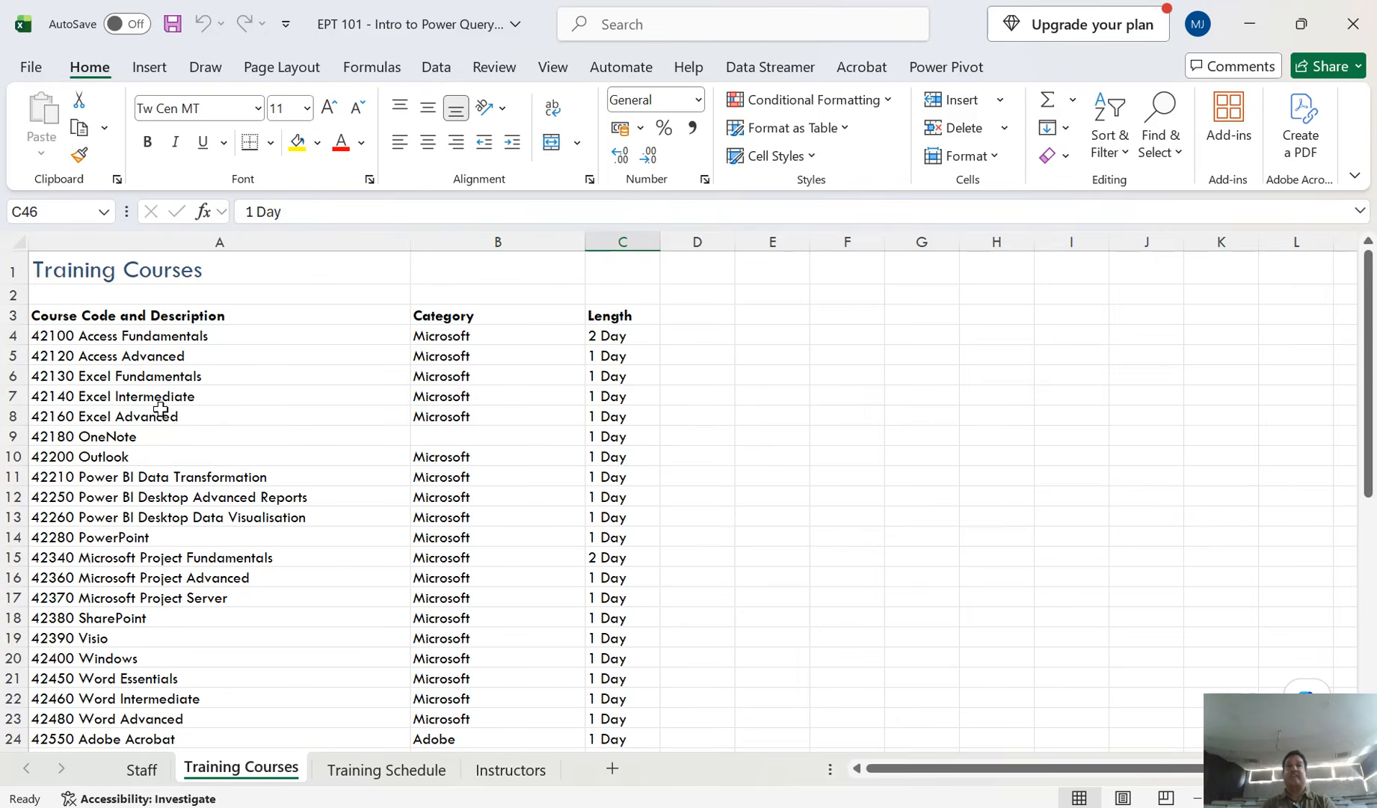
Step: Convert the course list in A3:C46 into a table with headers, checking that the range covers all the data
click(152, 317)
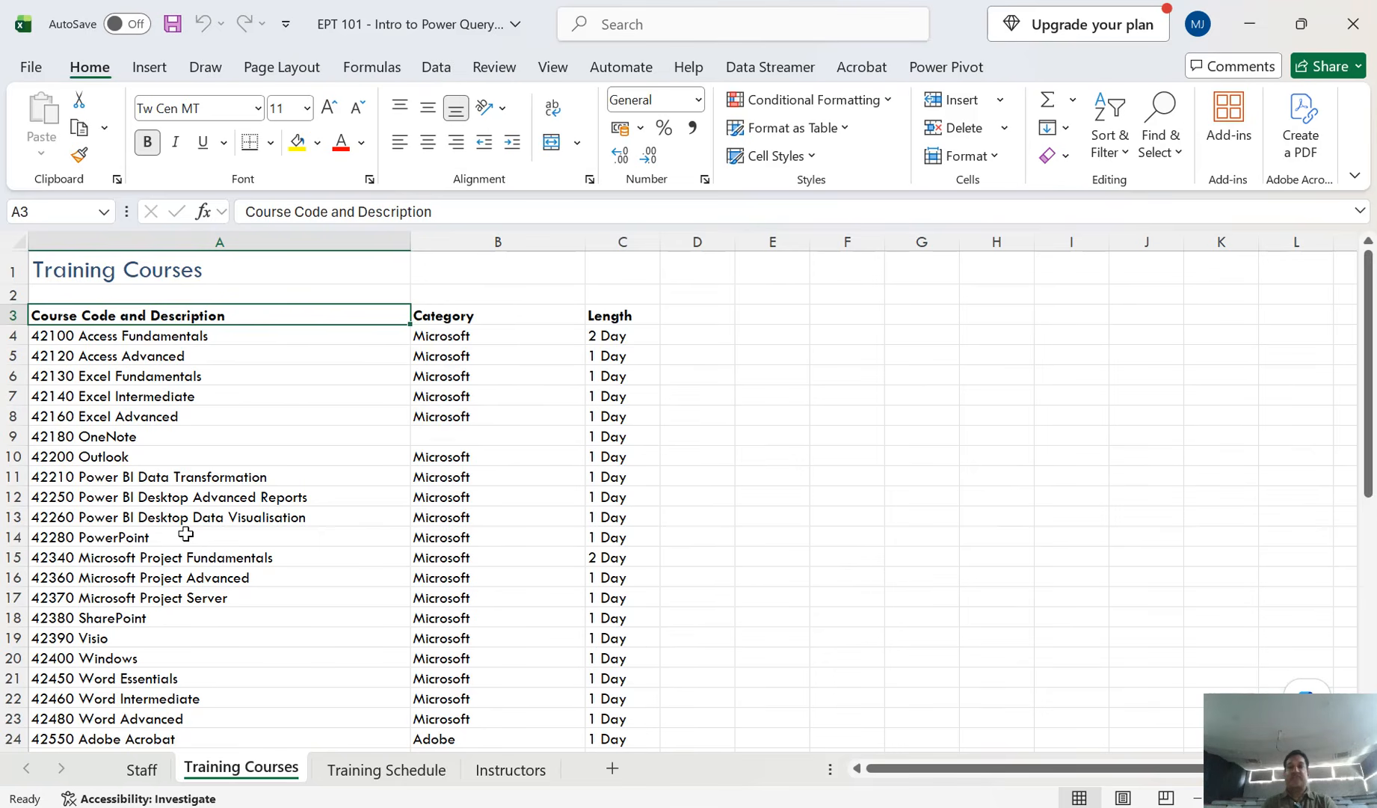
key(ctrl+shift+Right)
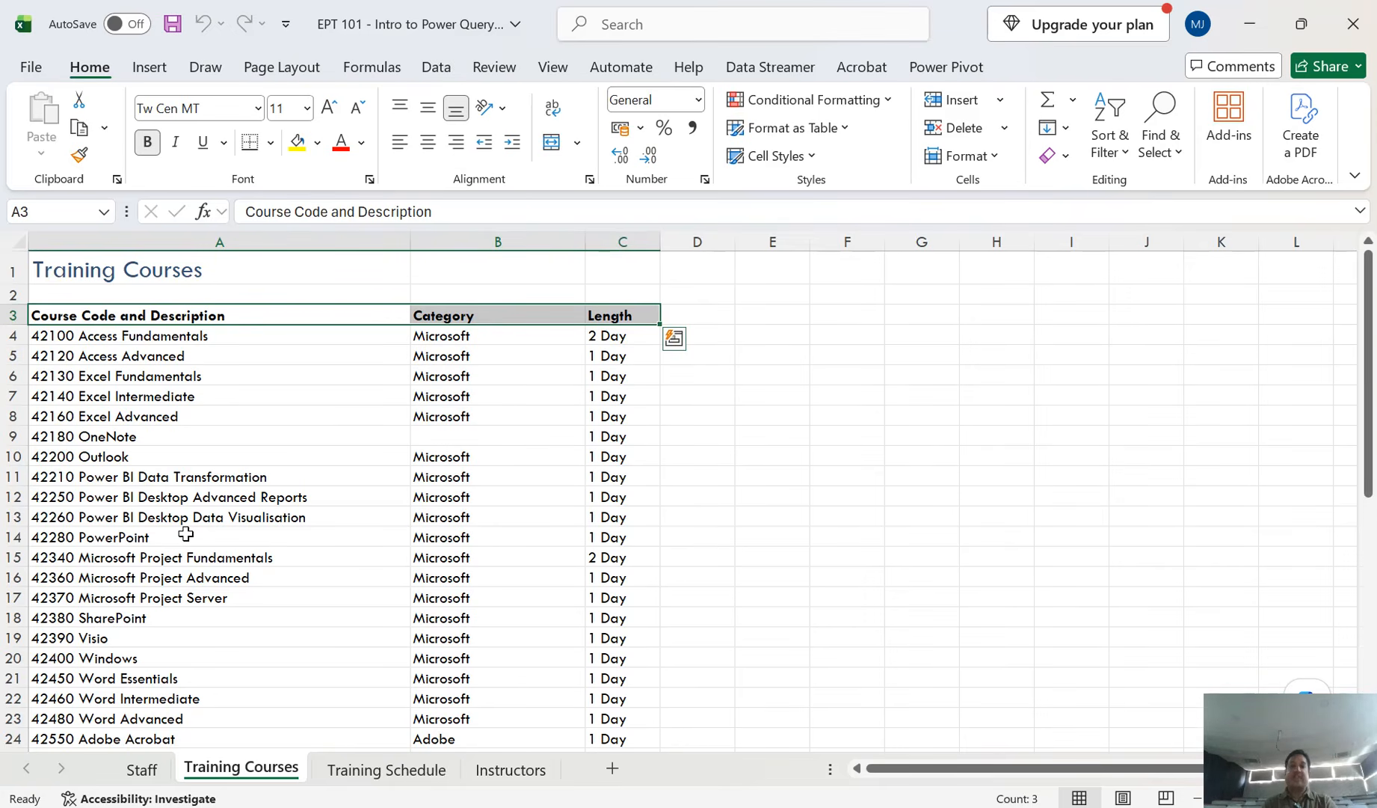
key(ctrl+shift+Down)
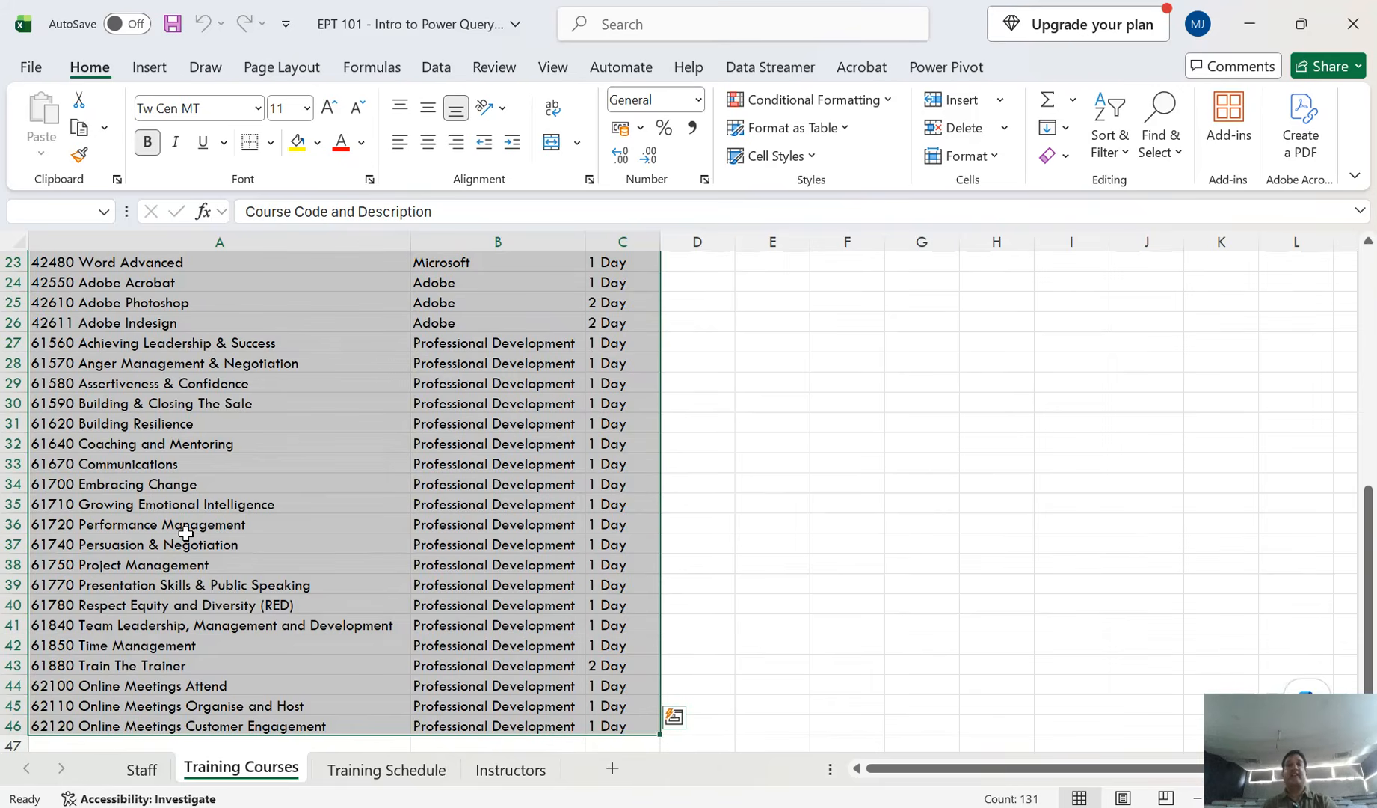
scroll(304, 413, up, 7)
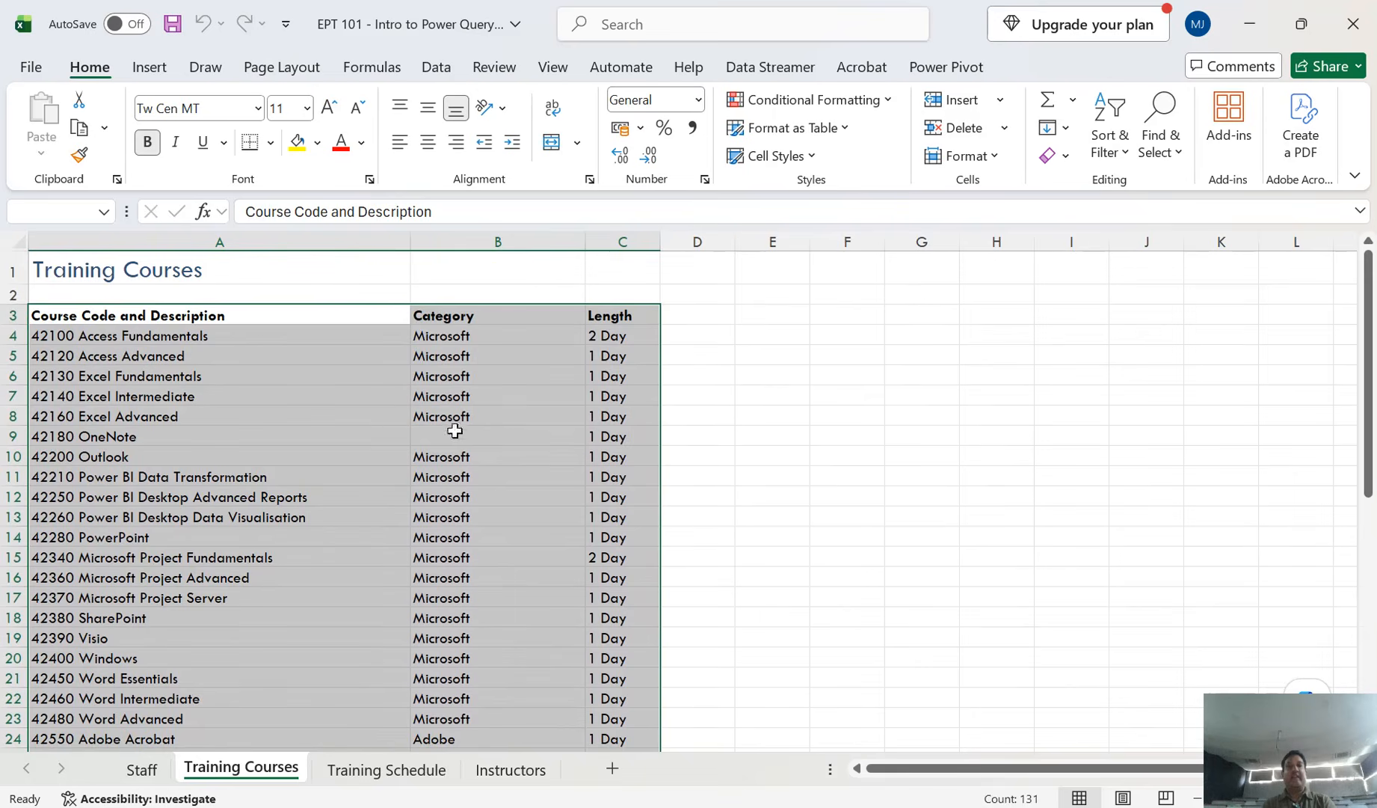
scroll(455, 430, down, 6)
scroll(459, 536, down, 2)
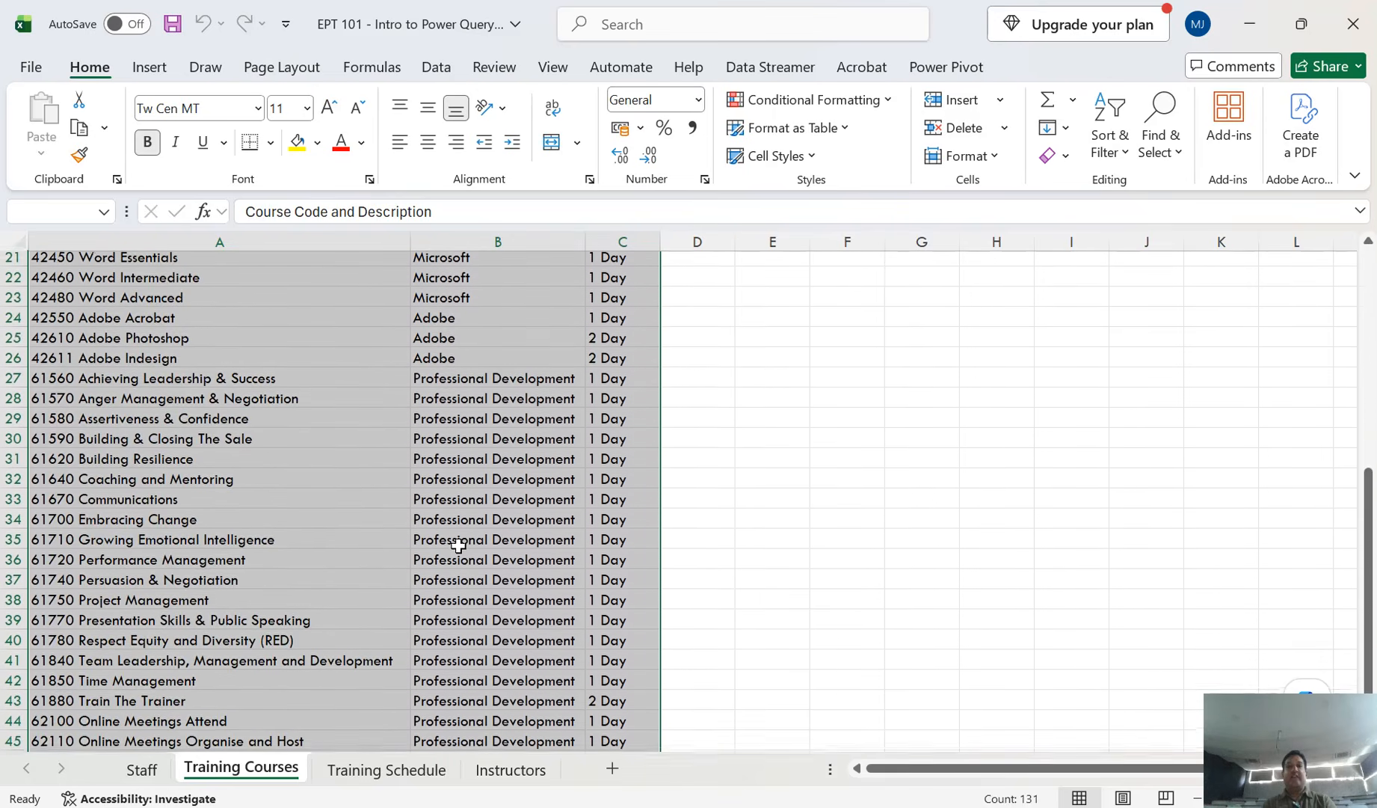
scroll(352, 551, up, 6)
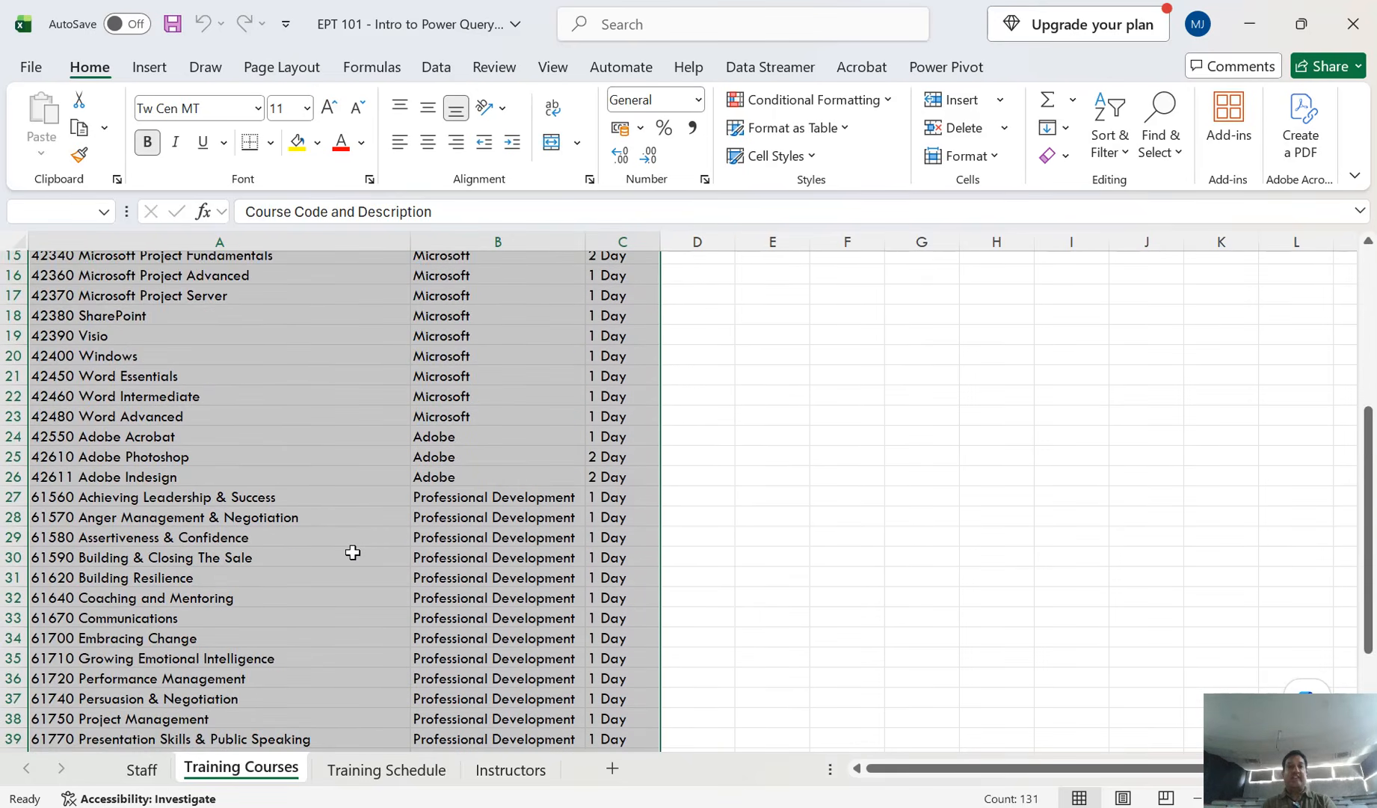
scroll(413, 556, up, 1)
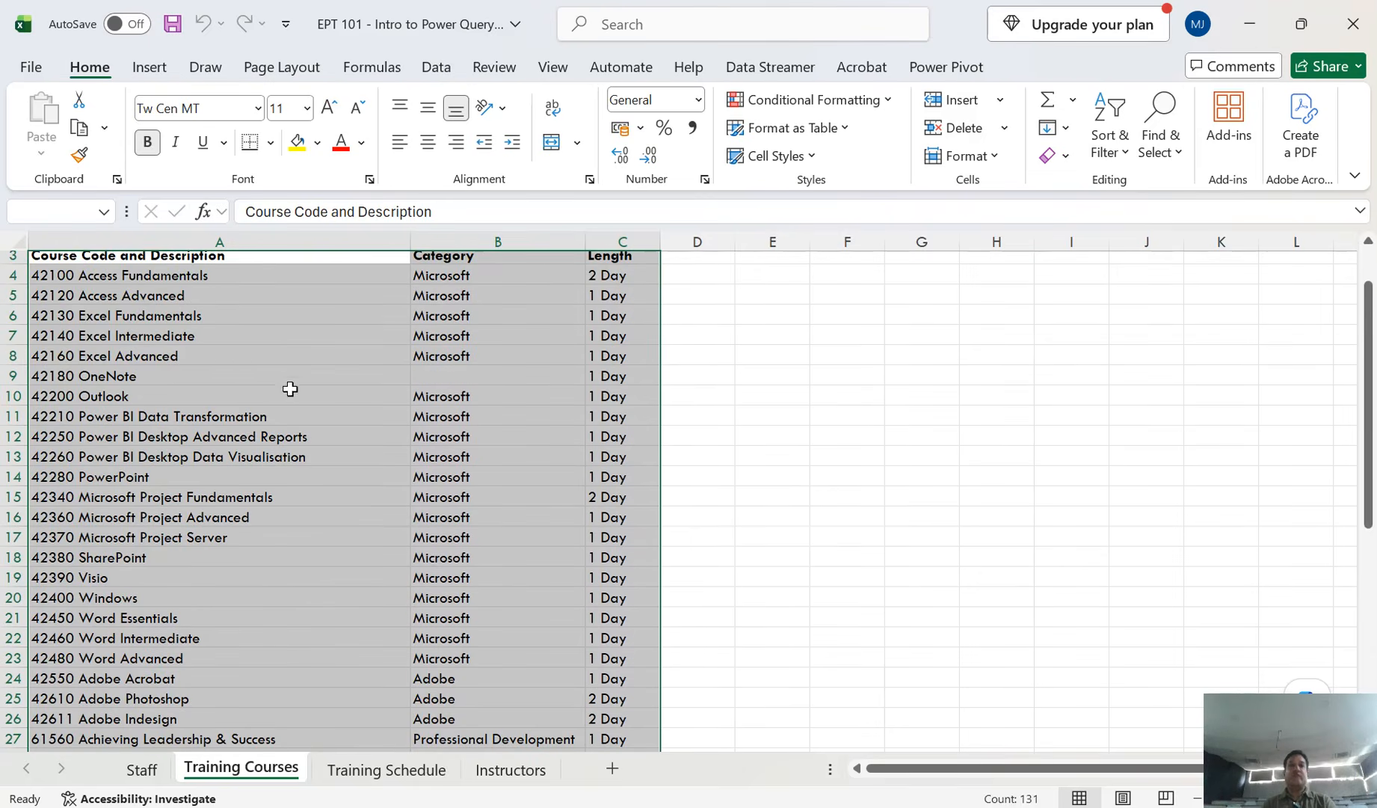
scroll(289, 388, up, 1)
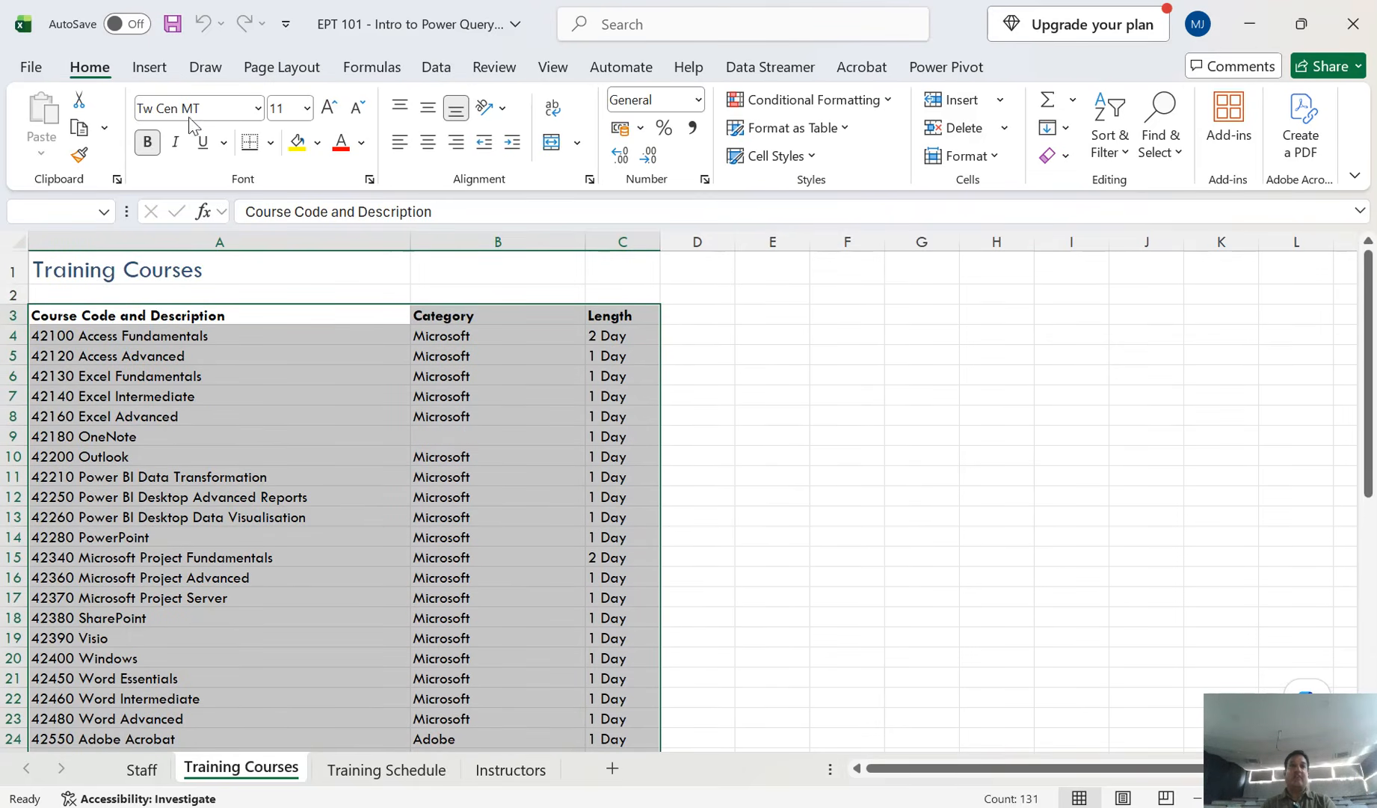
click(154, 71)
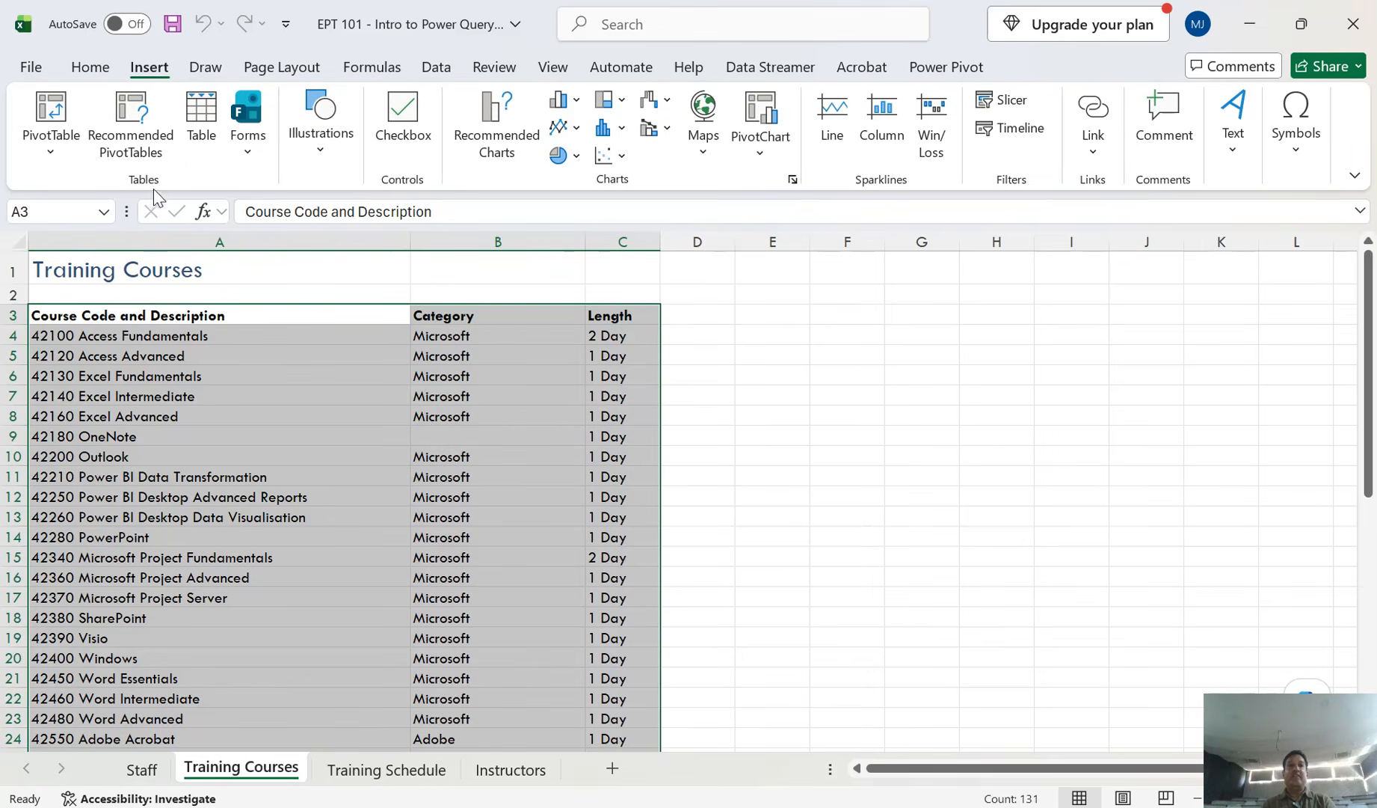
click(204, 116)
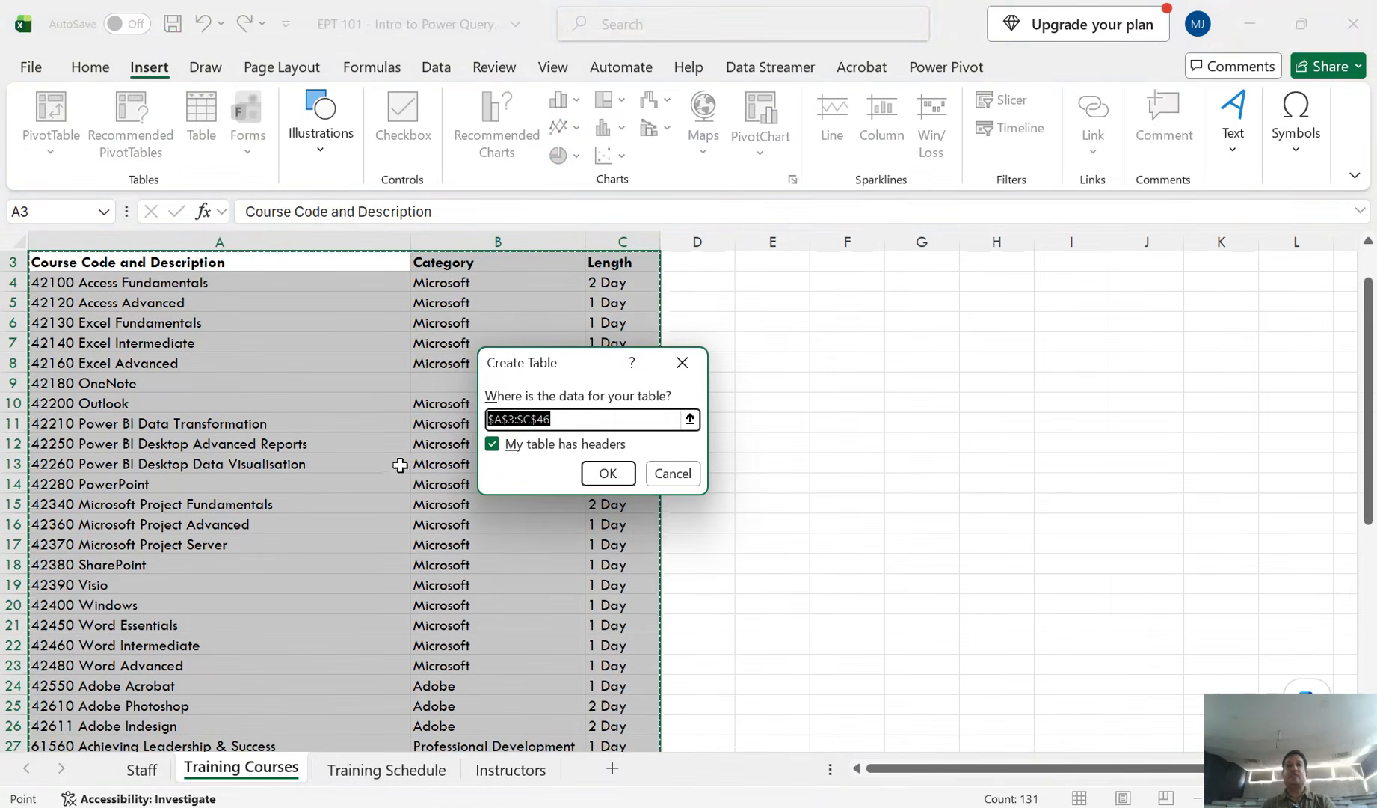
drag(556, 362, 829, 346)
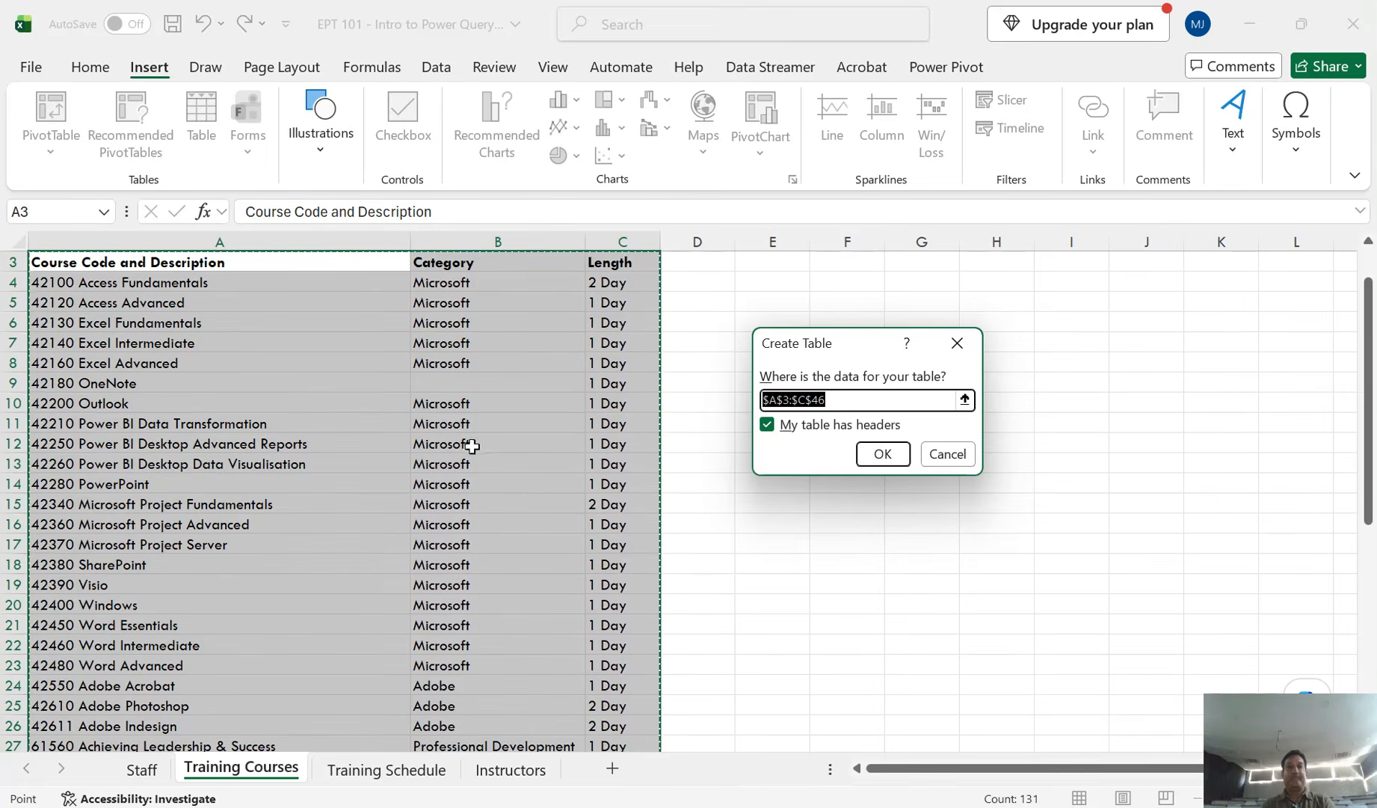
scroll(164, 301, up, 1)
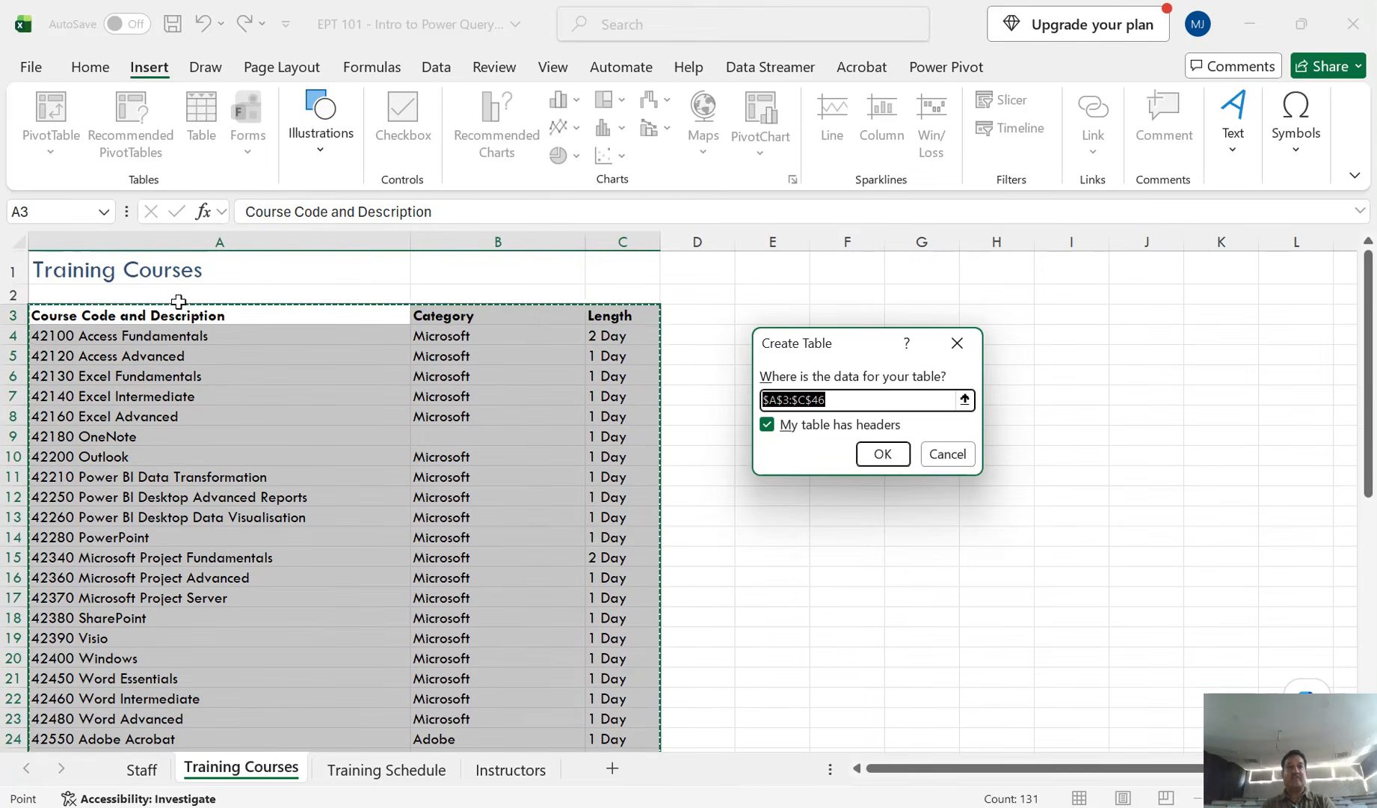
scroll(261, 346, down, 9)
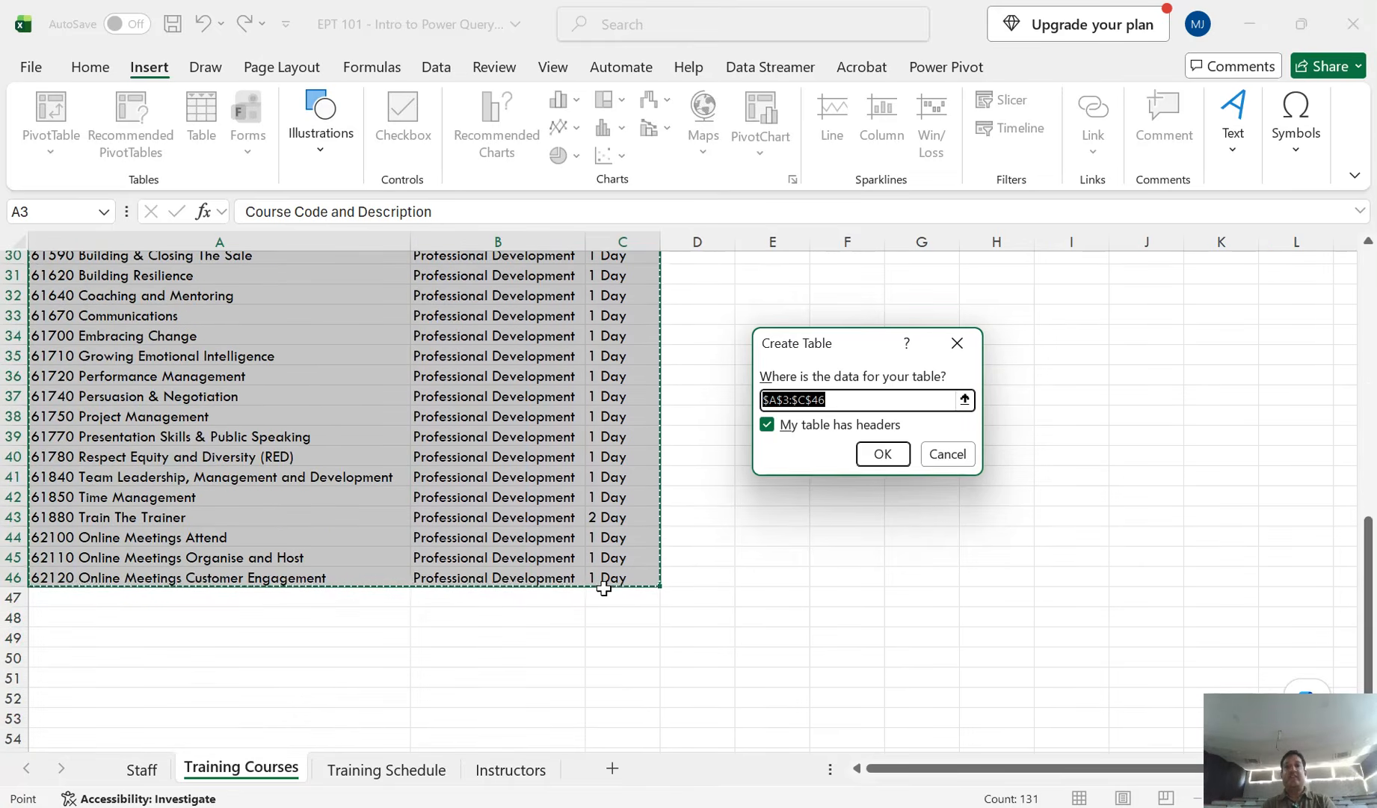
scroll(604, 589, up, 4)
scroll(604, 589, up, 6)
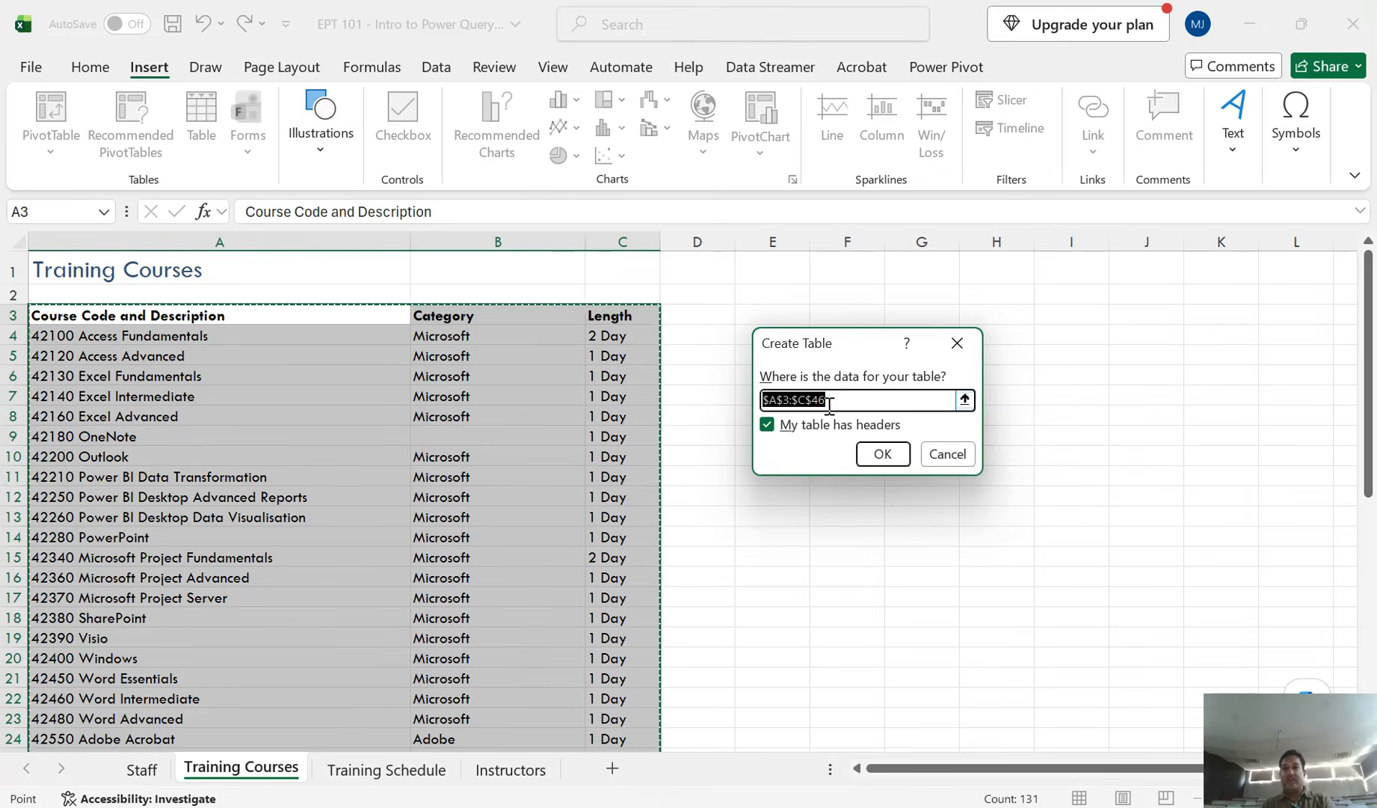
drag(851, 343, 800, 337)
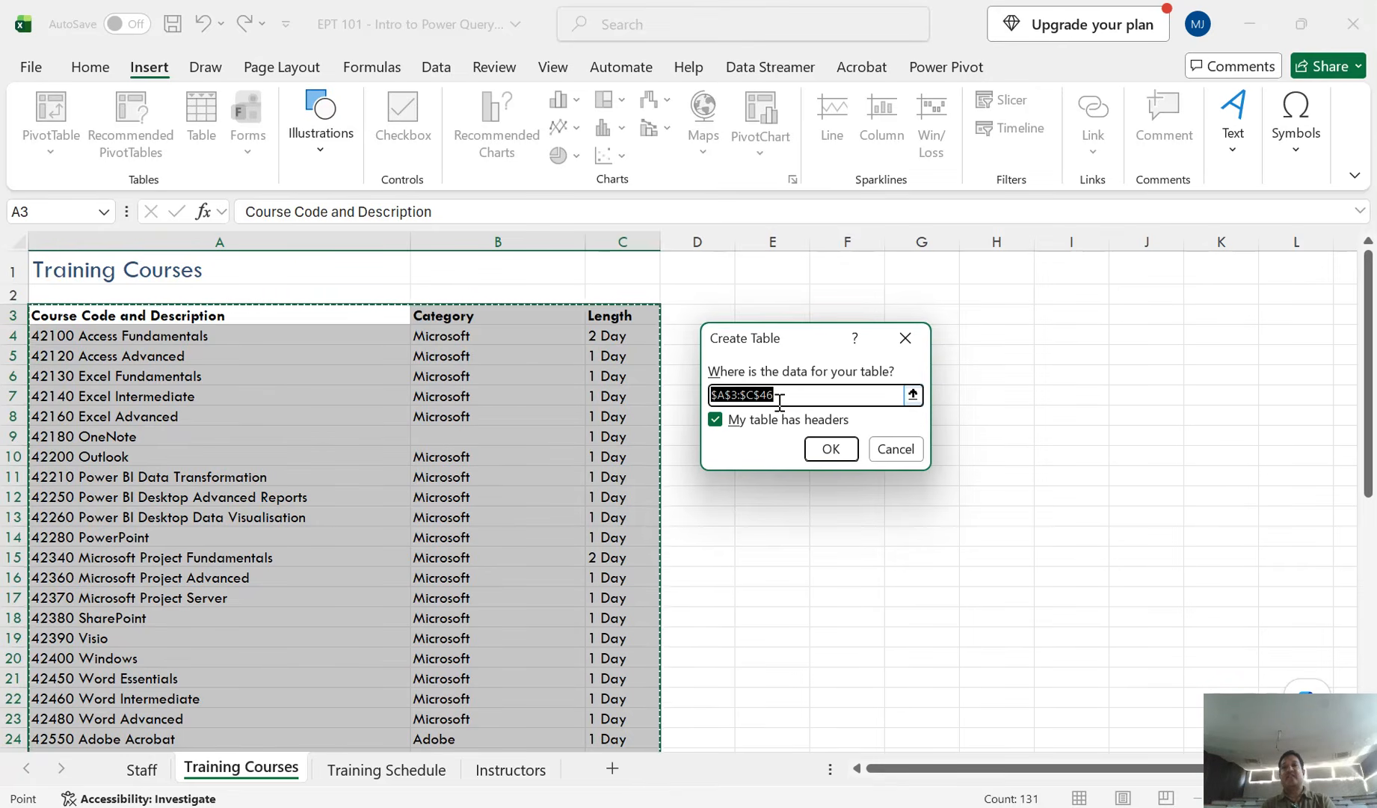
scroll(648, 516, down, 9)
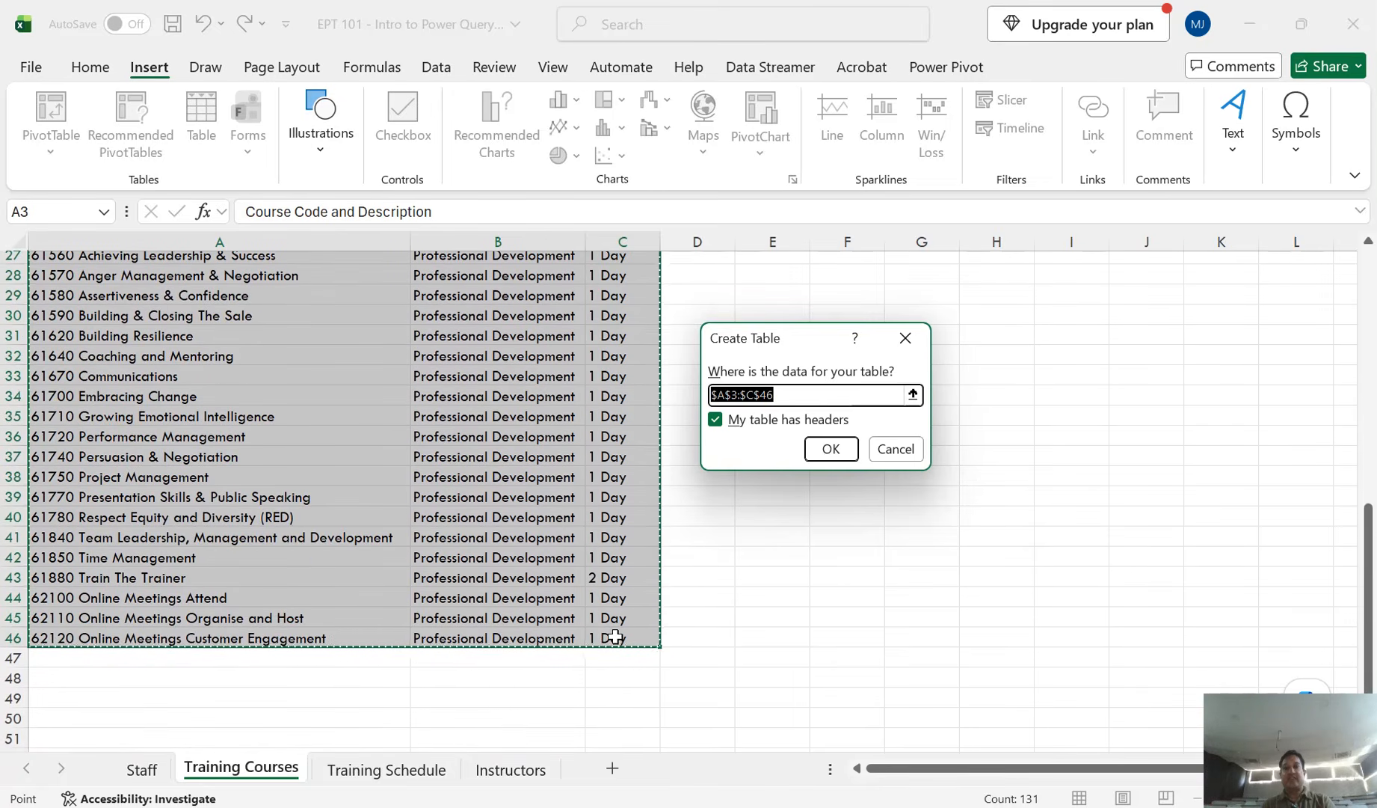
scroll(615, 636, up, 6)
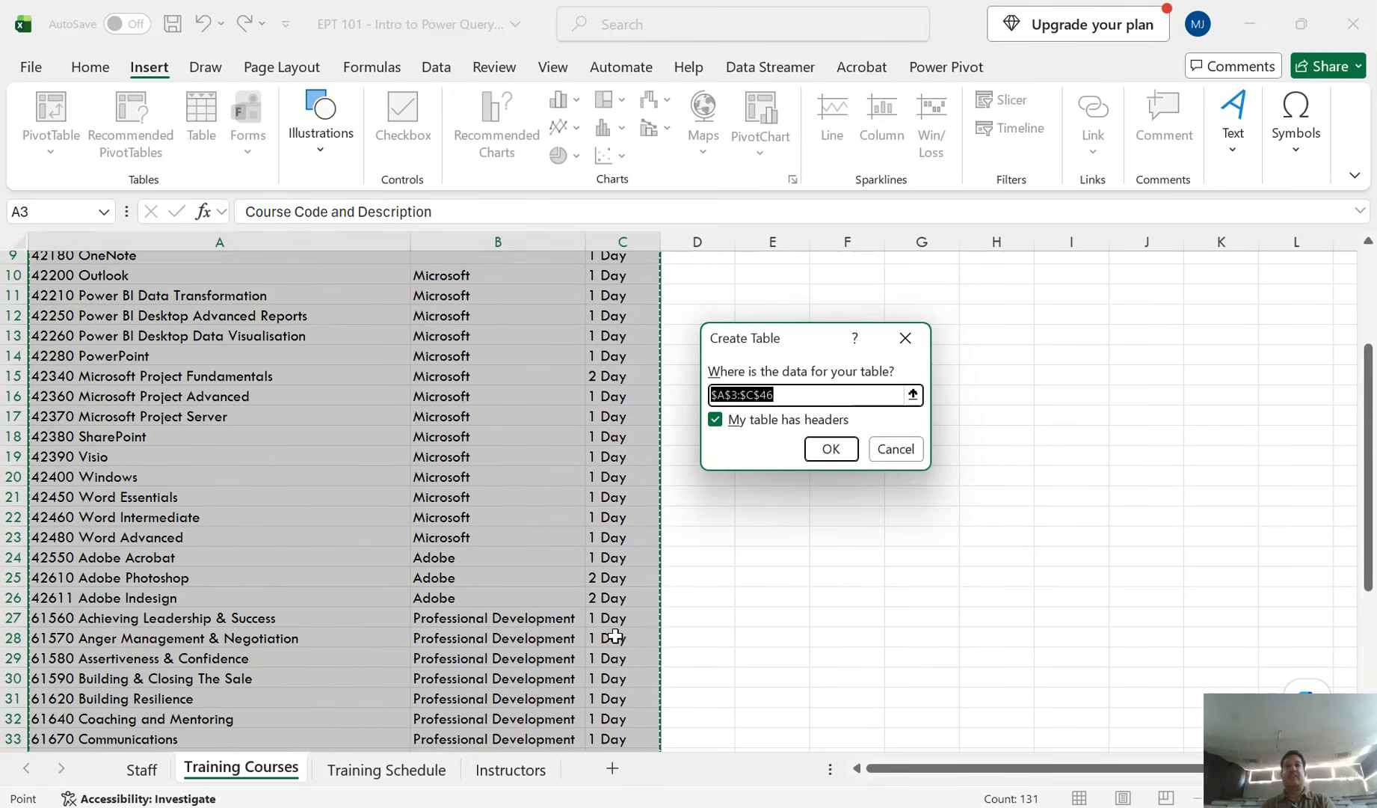
scroll(615, 636, up, 3)
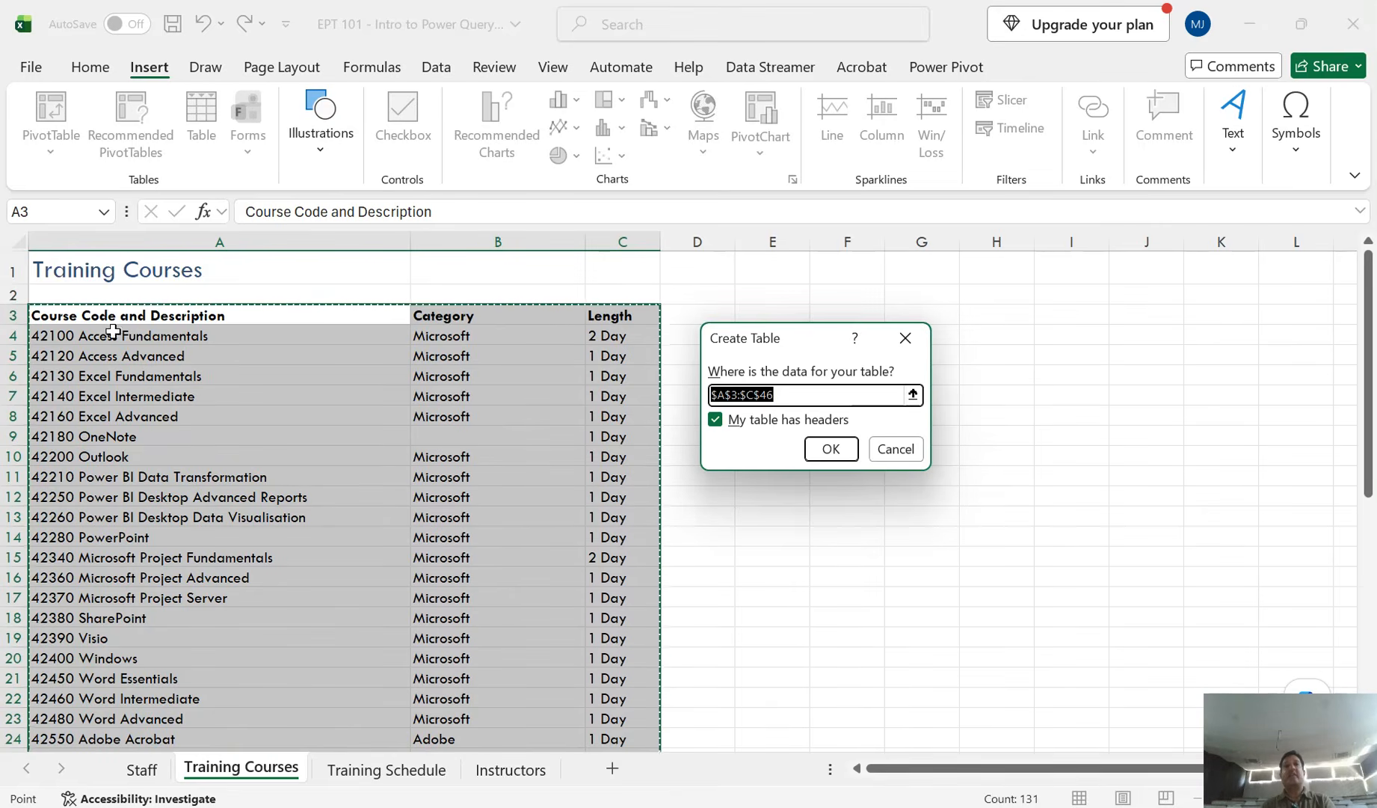
scroll(479, 547, down, 10)
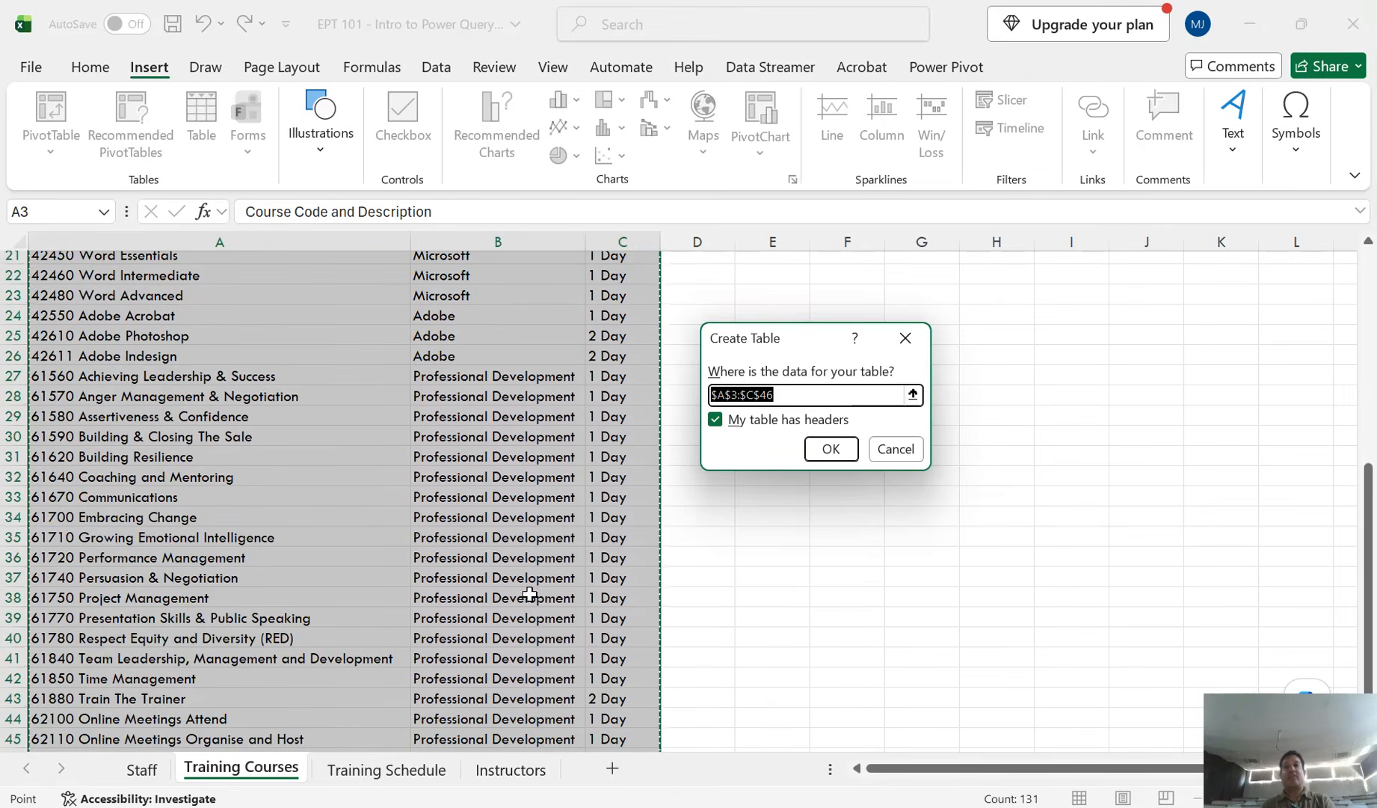
scroll(612, 658, up, 2)
scroll(618, 642, up, 7)
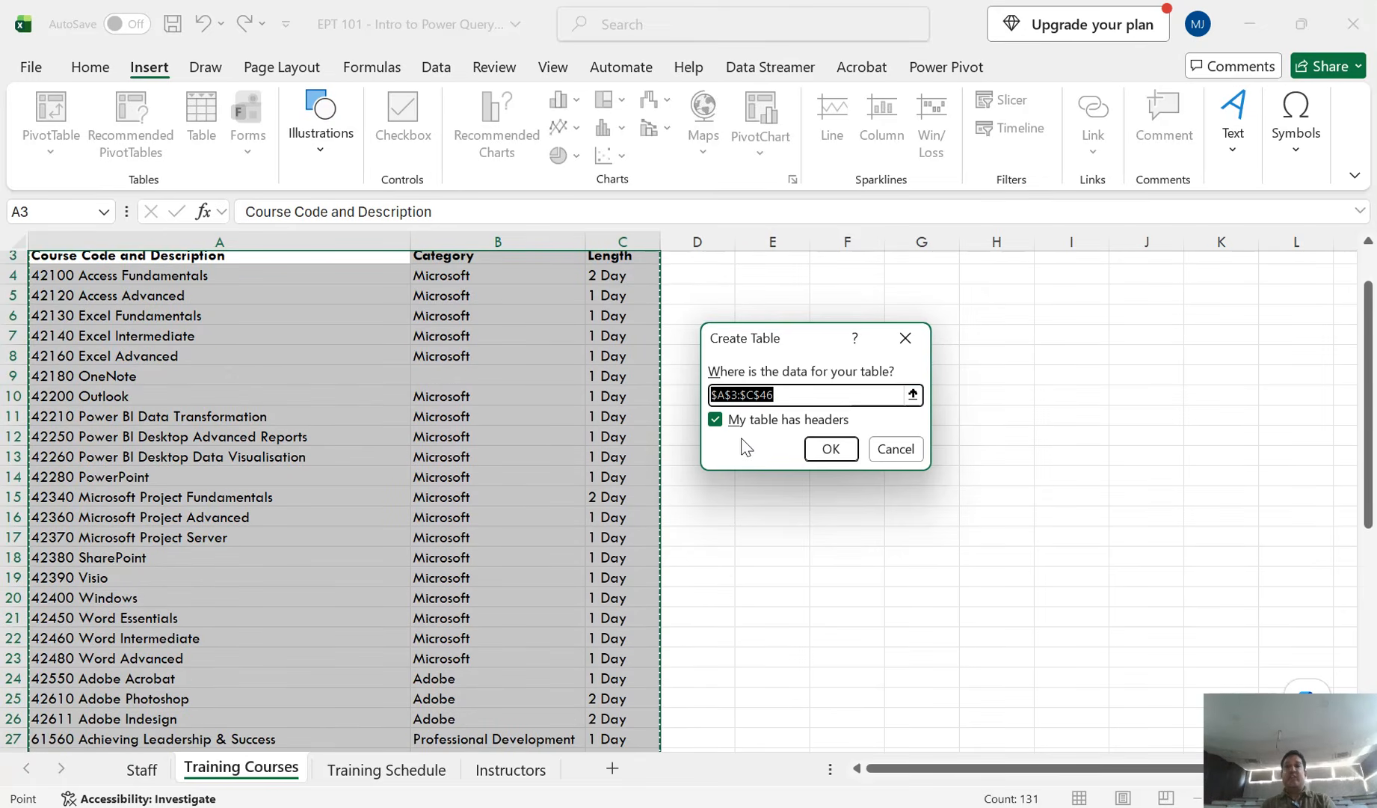
scroll(541, 409, up, 1)
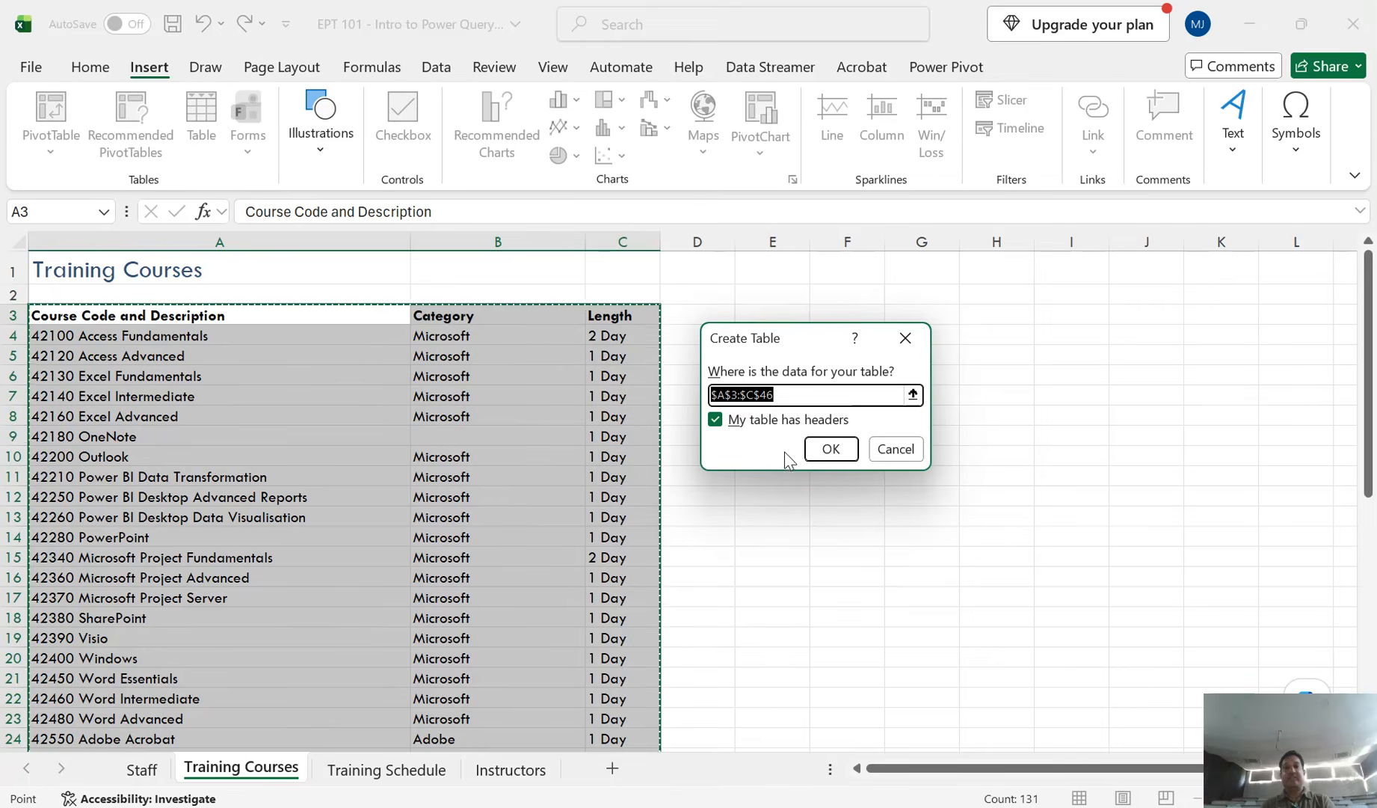
click(823, 451)
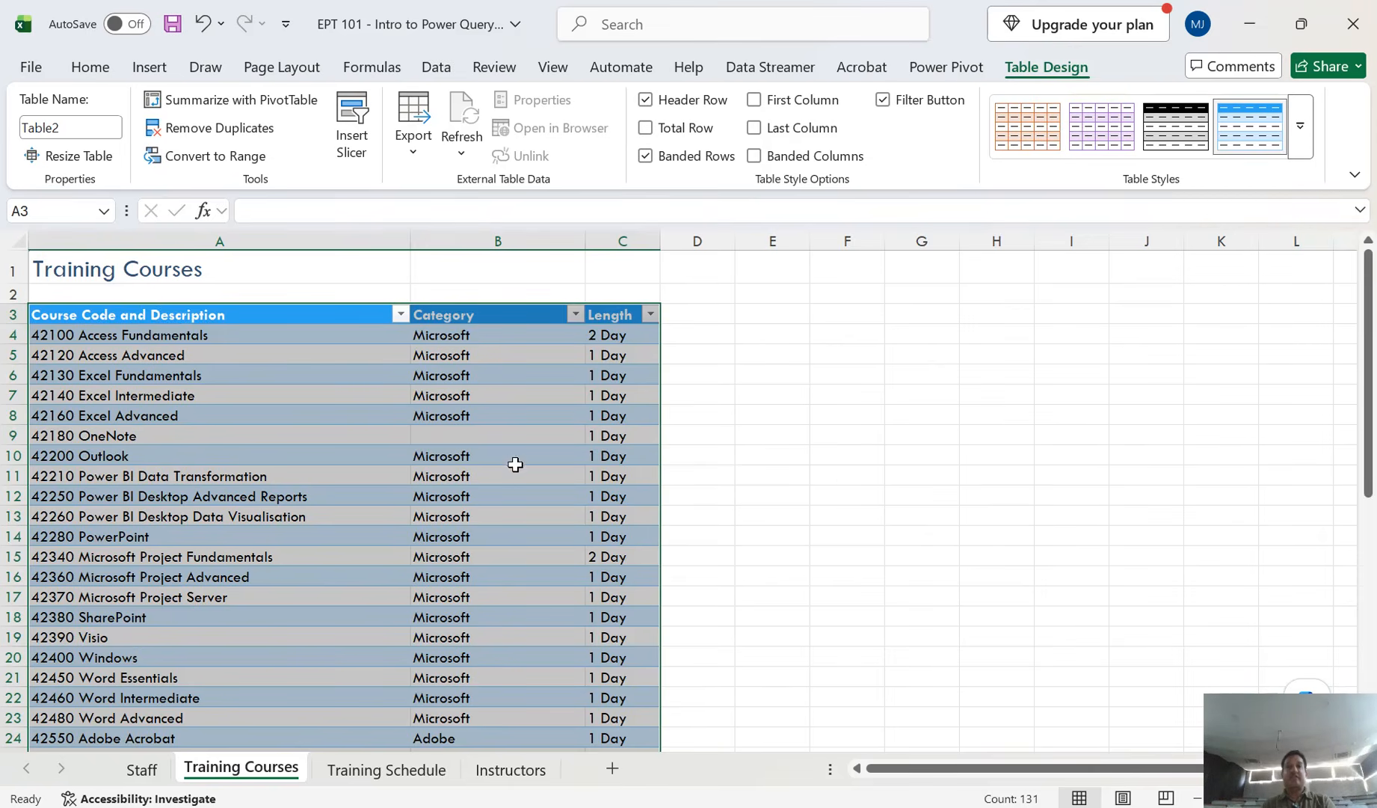
Step: Rename the new training courses table as Course_List
click(513, 438)
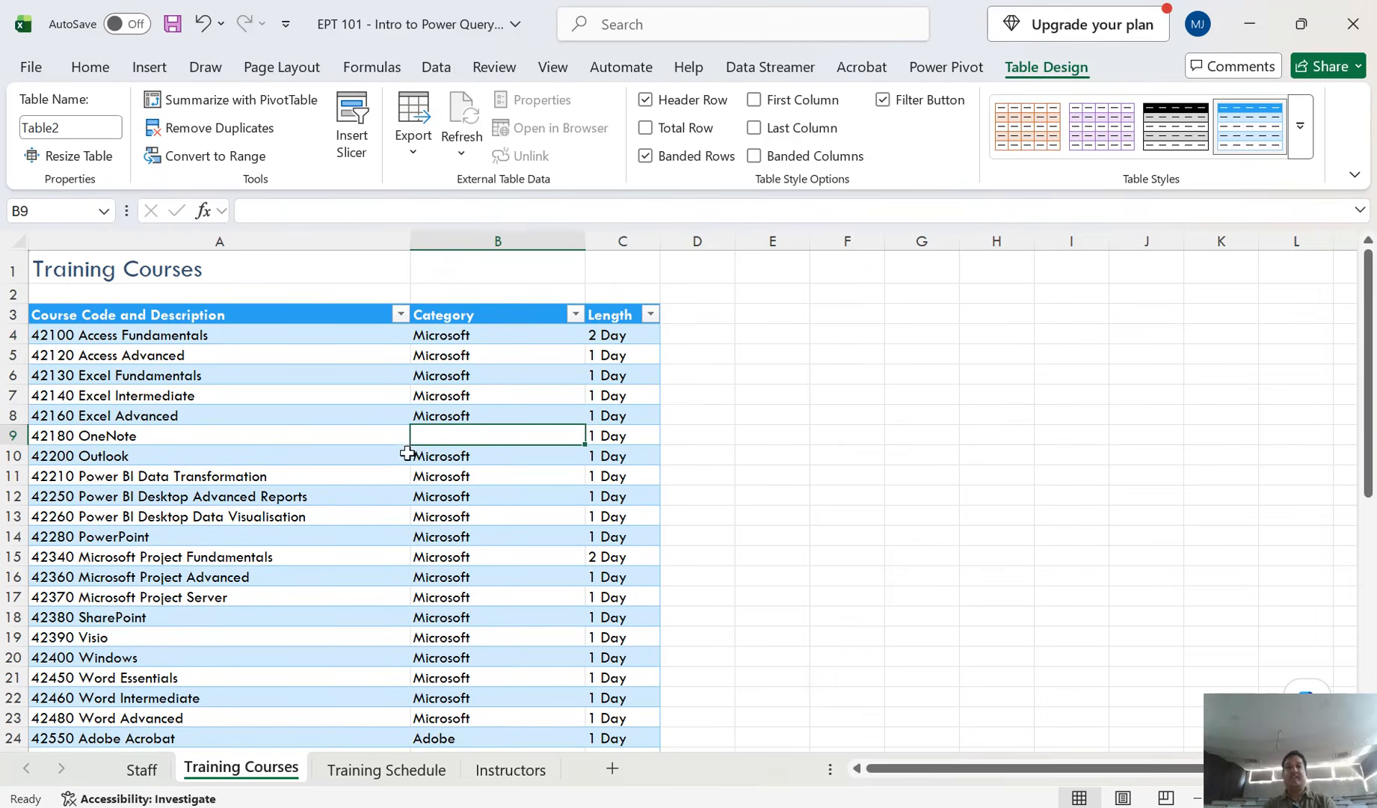
click(80, 129)
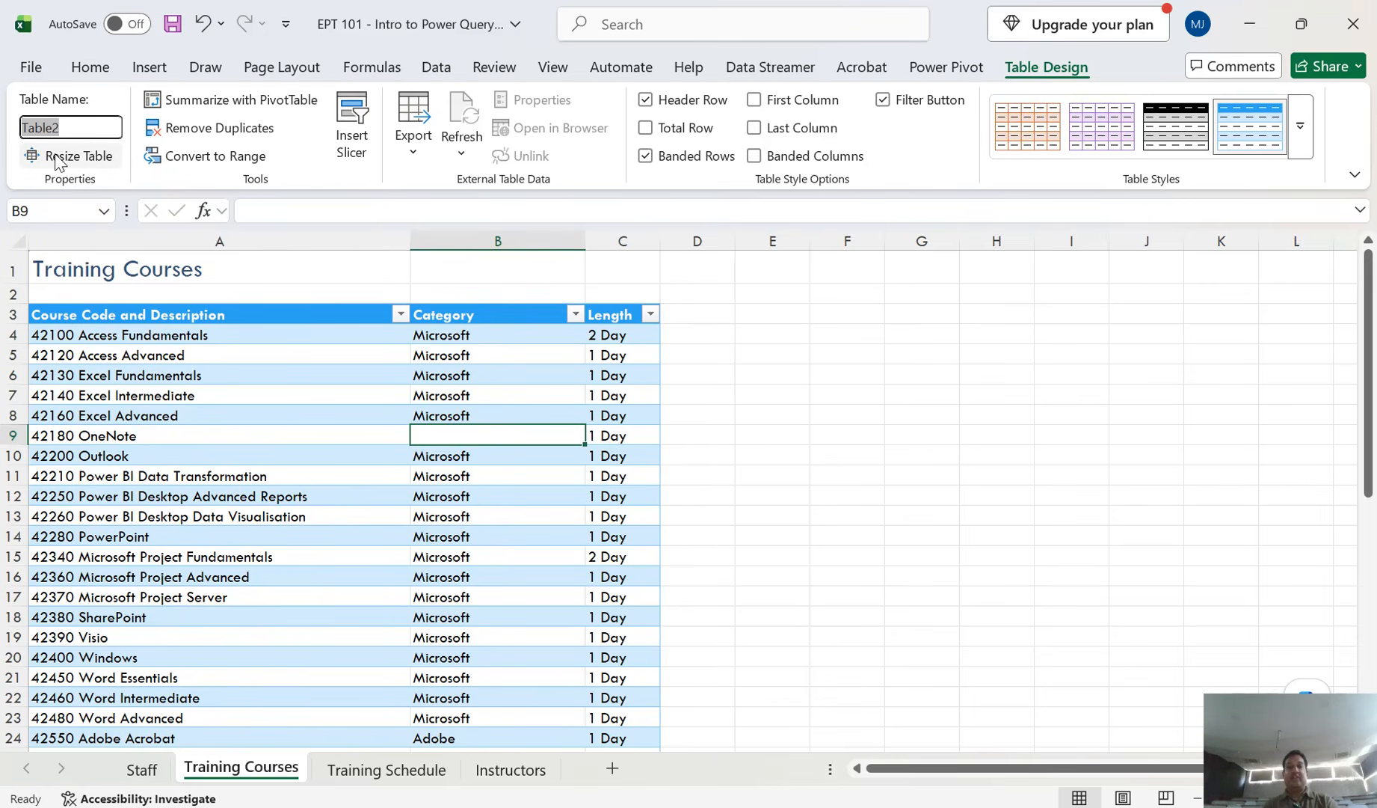
text(c)
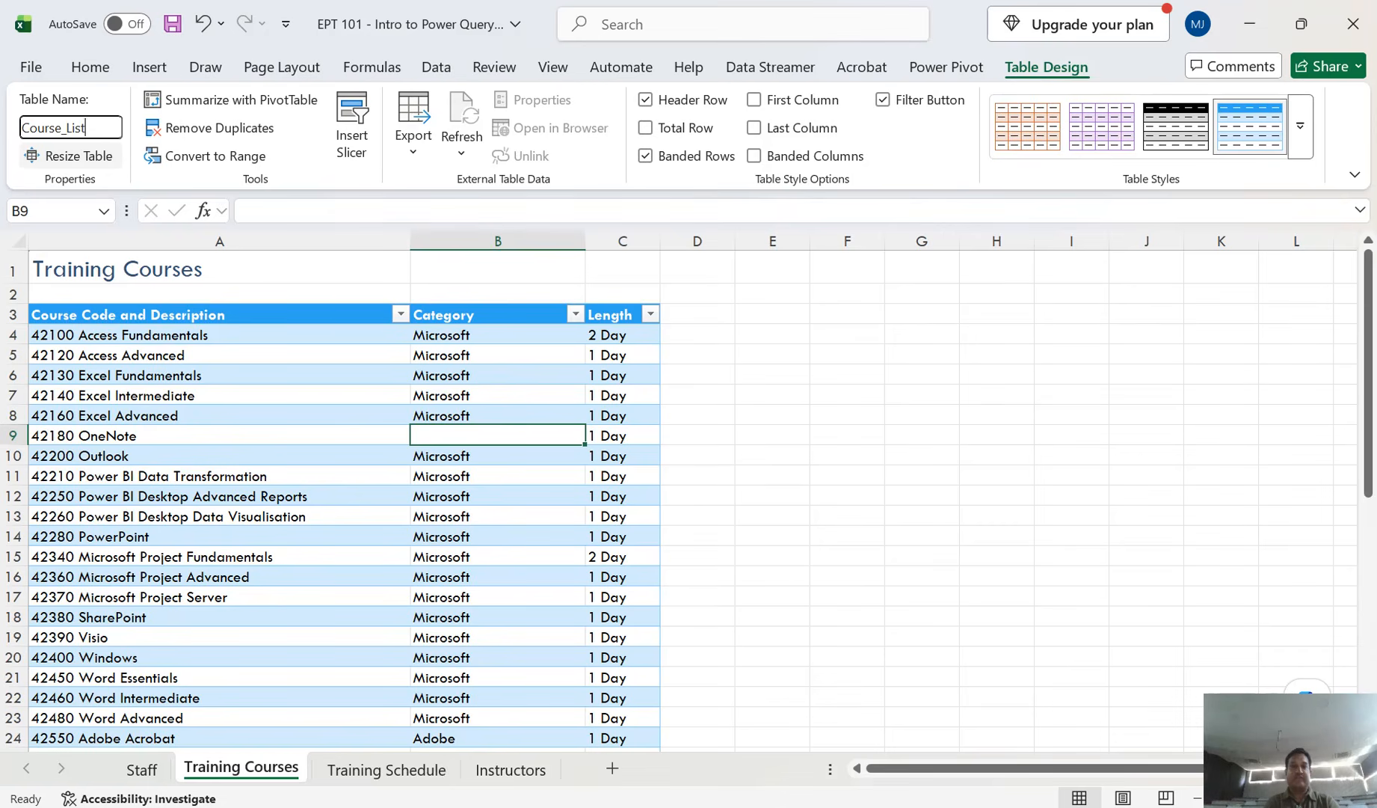
key(Return)
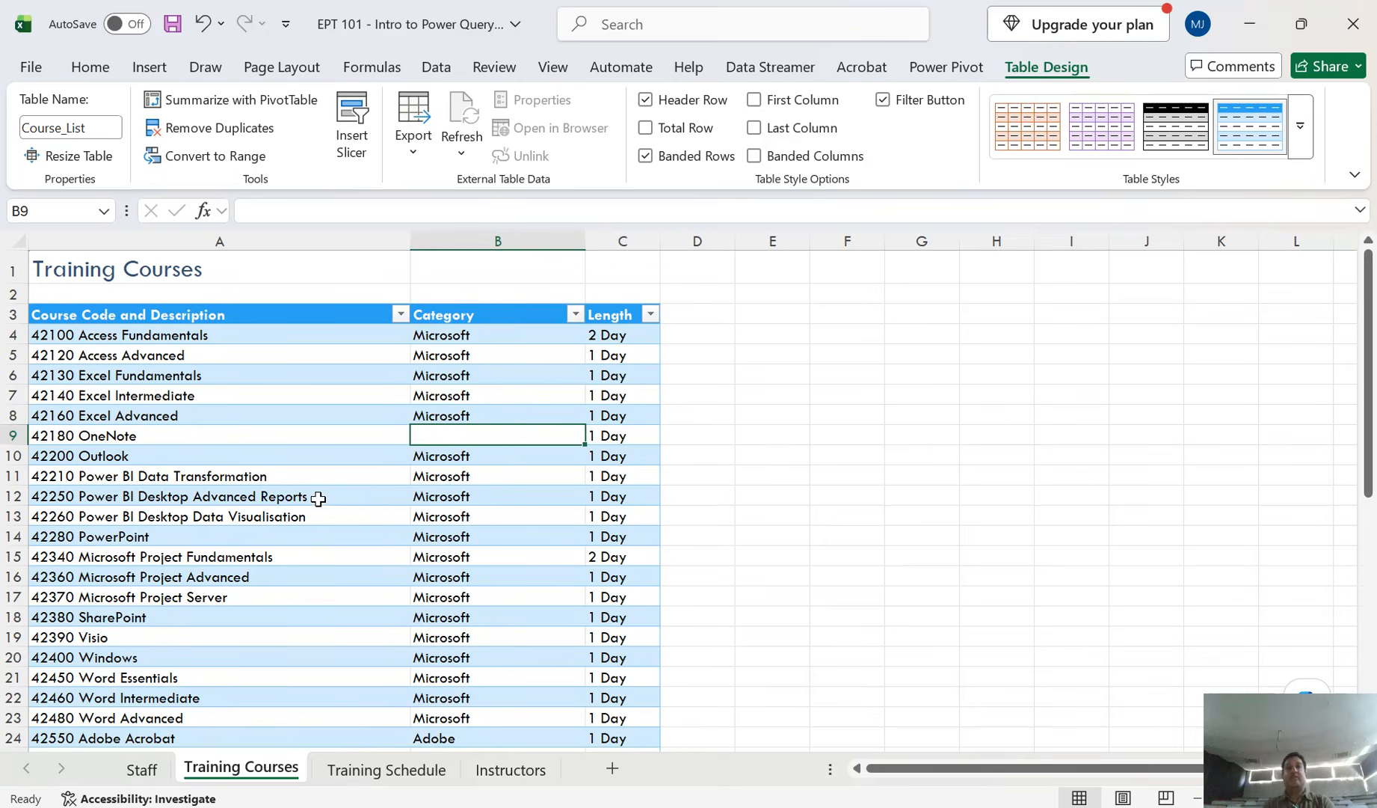
Step: Create a new query from the Course_List table using From Table/Range, opening it in the Power Query Editor
click(263, 410)
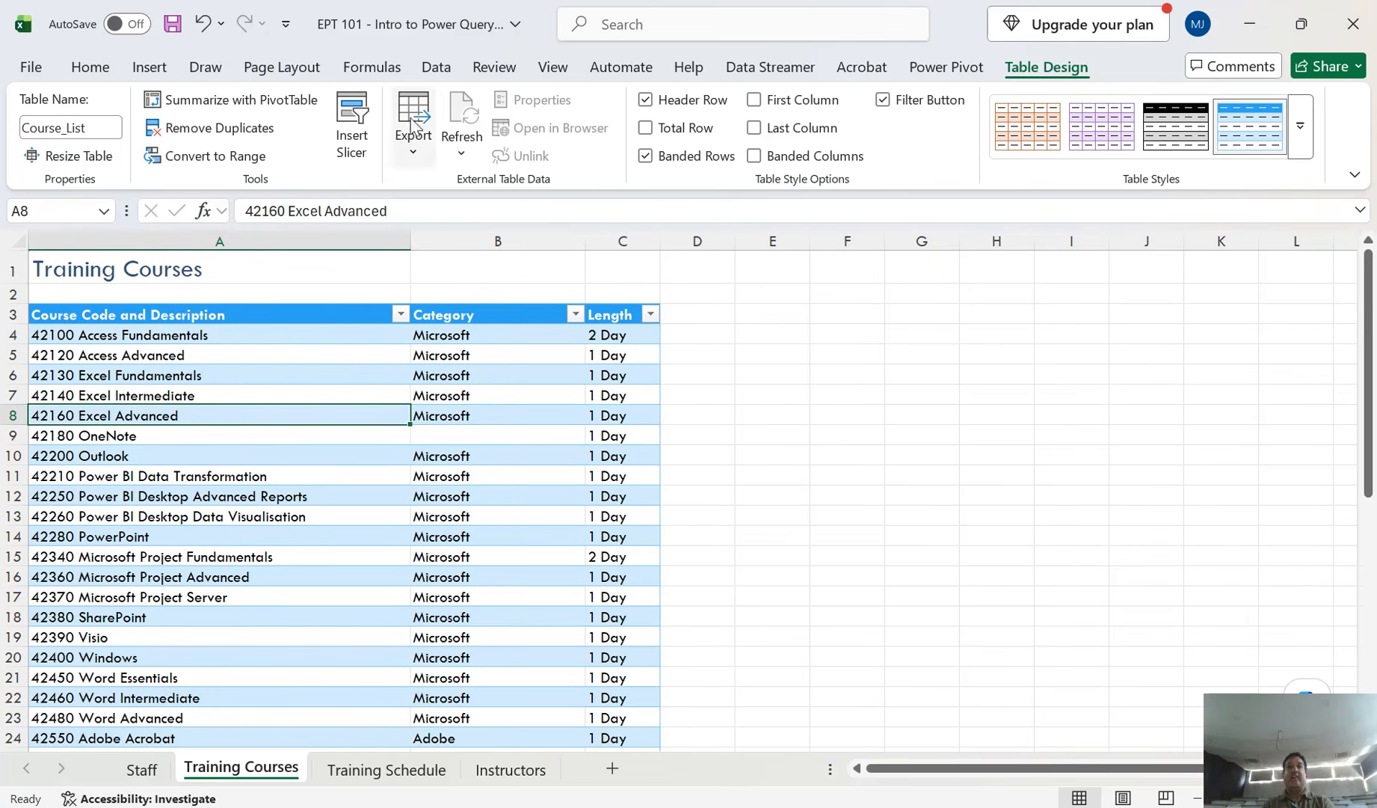
click(437, 68)
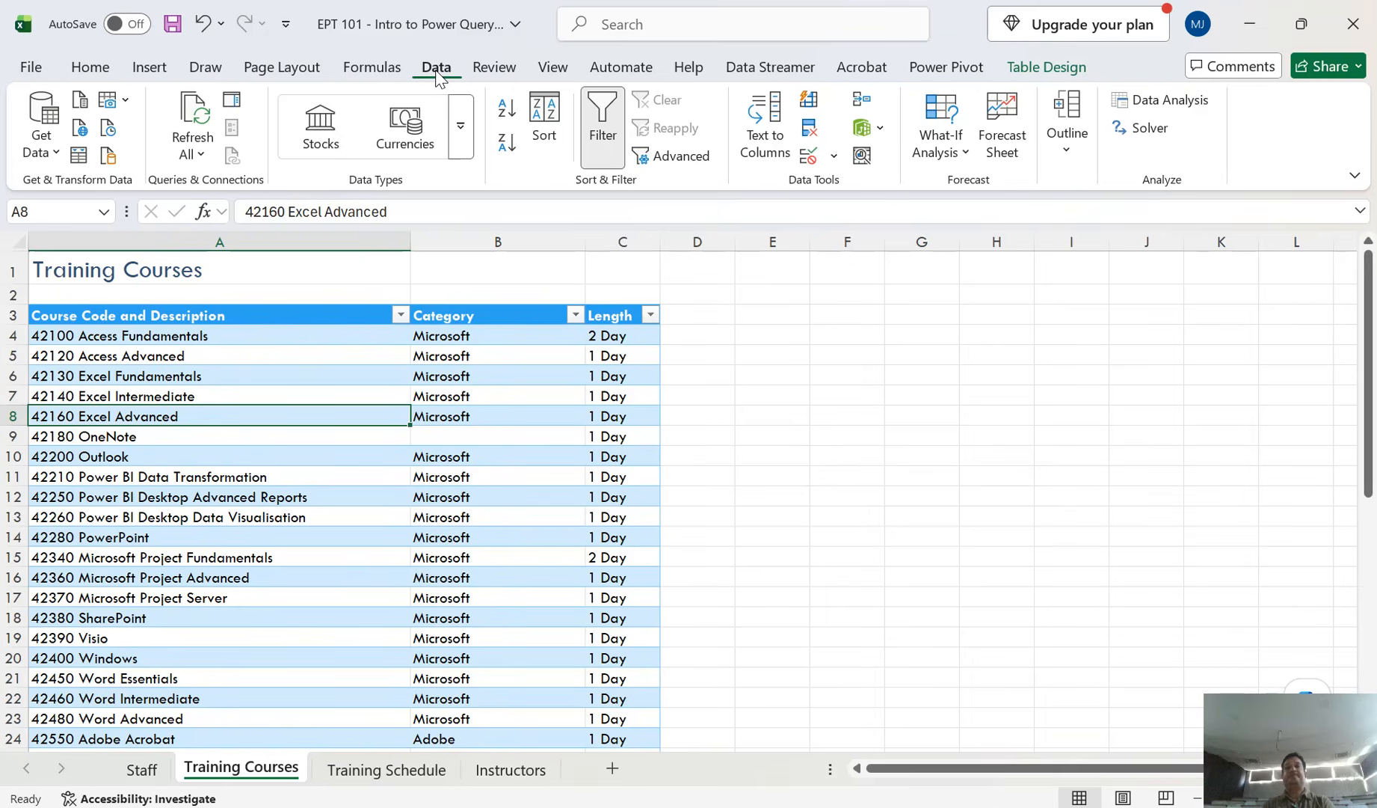
click(51, 159)
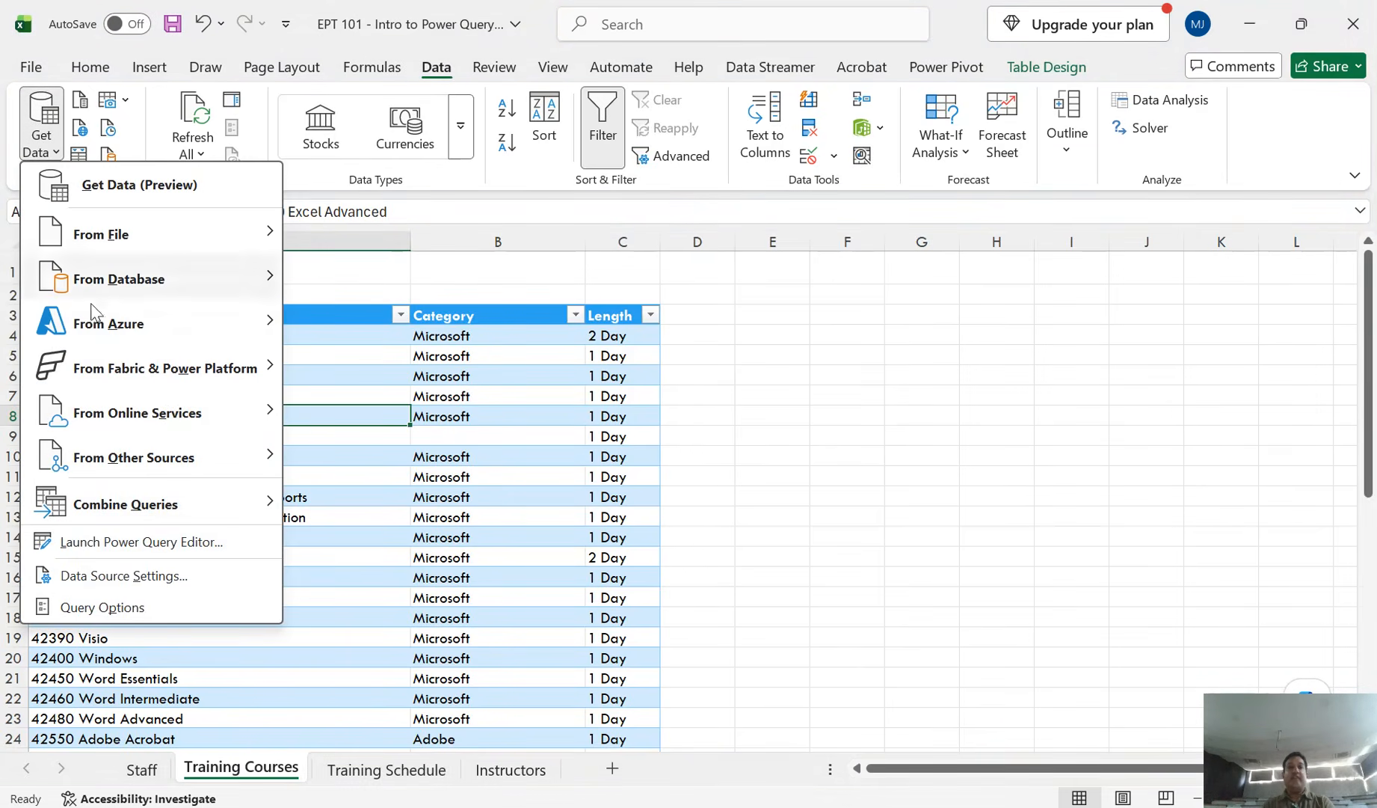
mouse_move(127, 462)
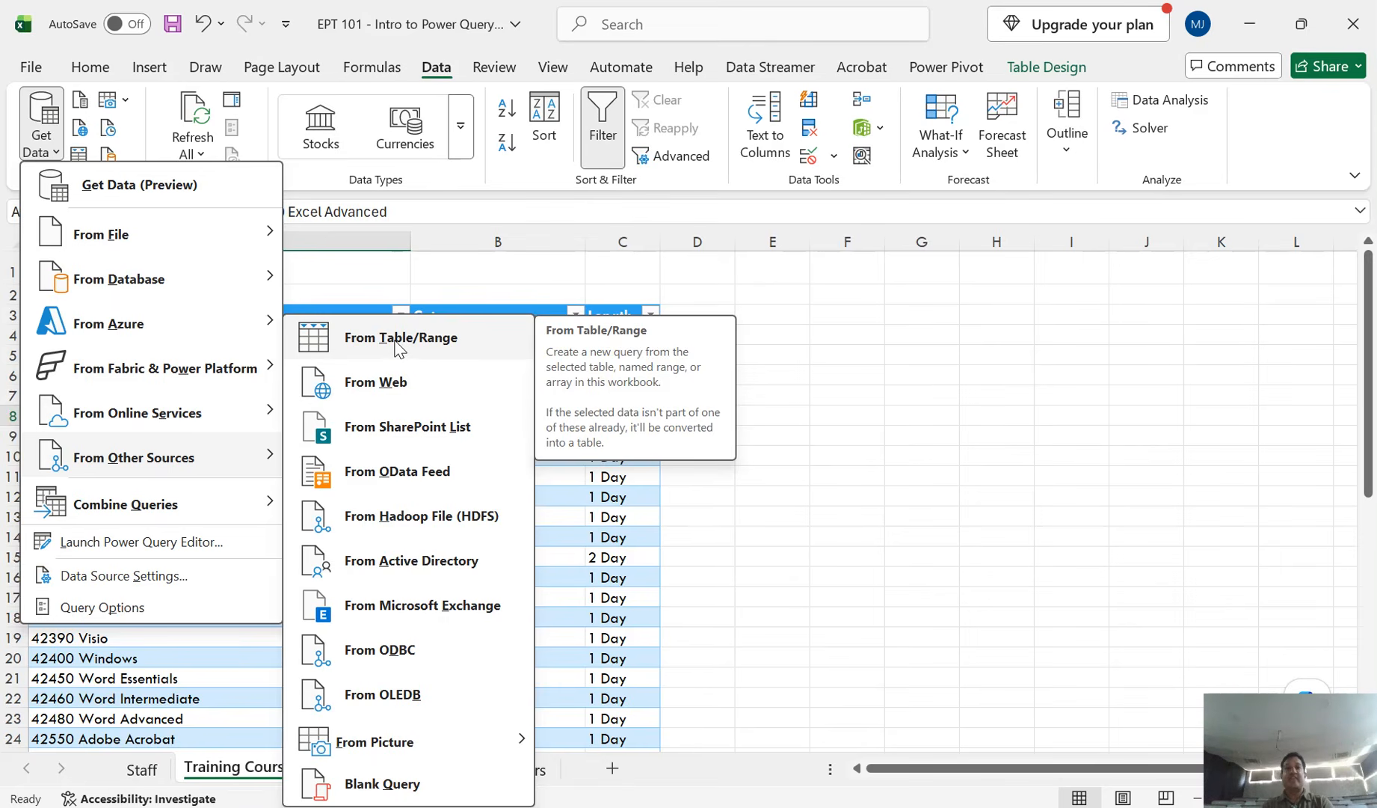
click(398, 346)
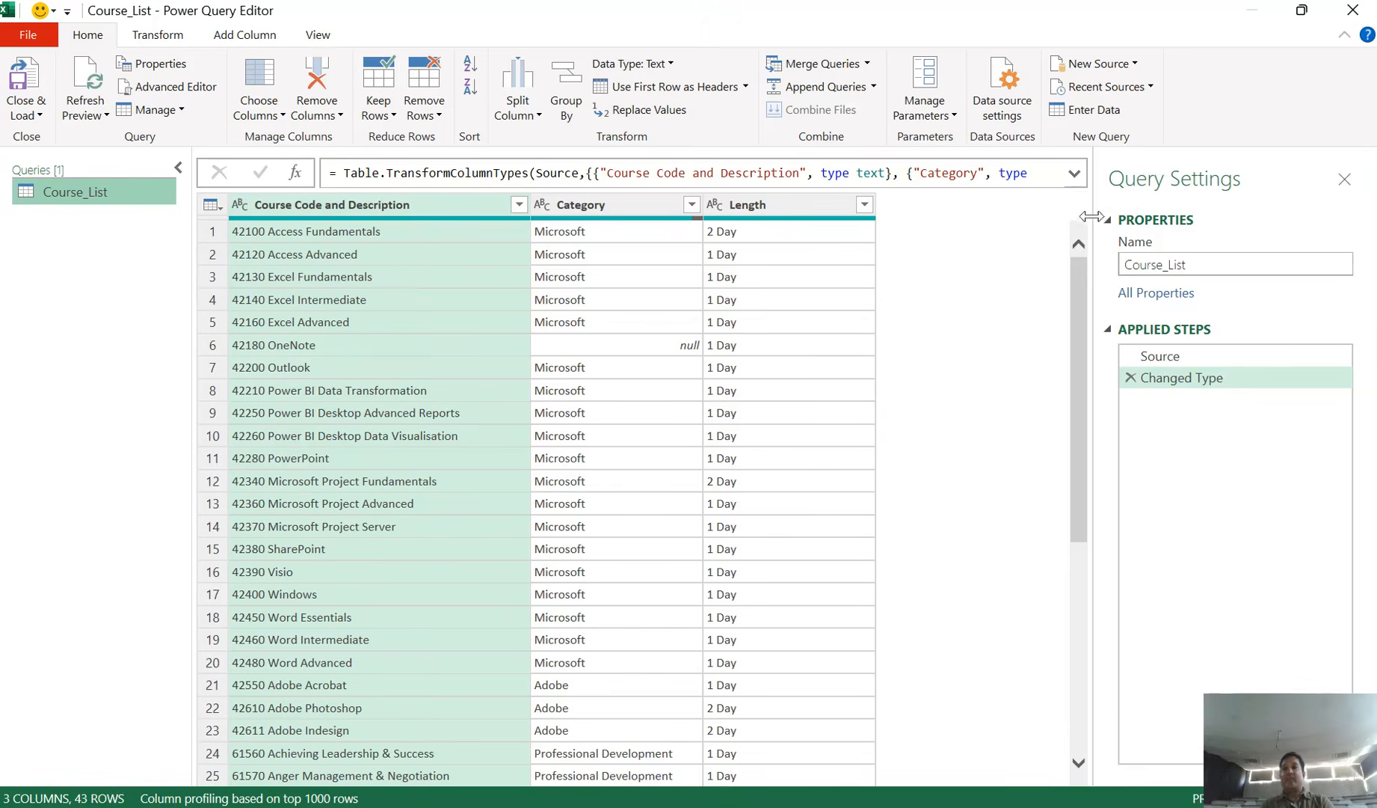
Step: Examine the complete formula of the Changed Type step, which assigns the column data types
click(1075, 174)
drag(630, 196, 342, 160)
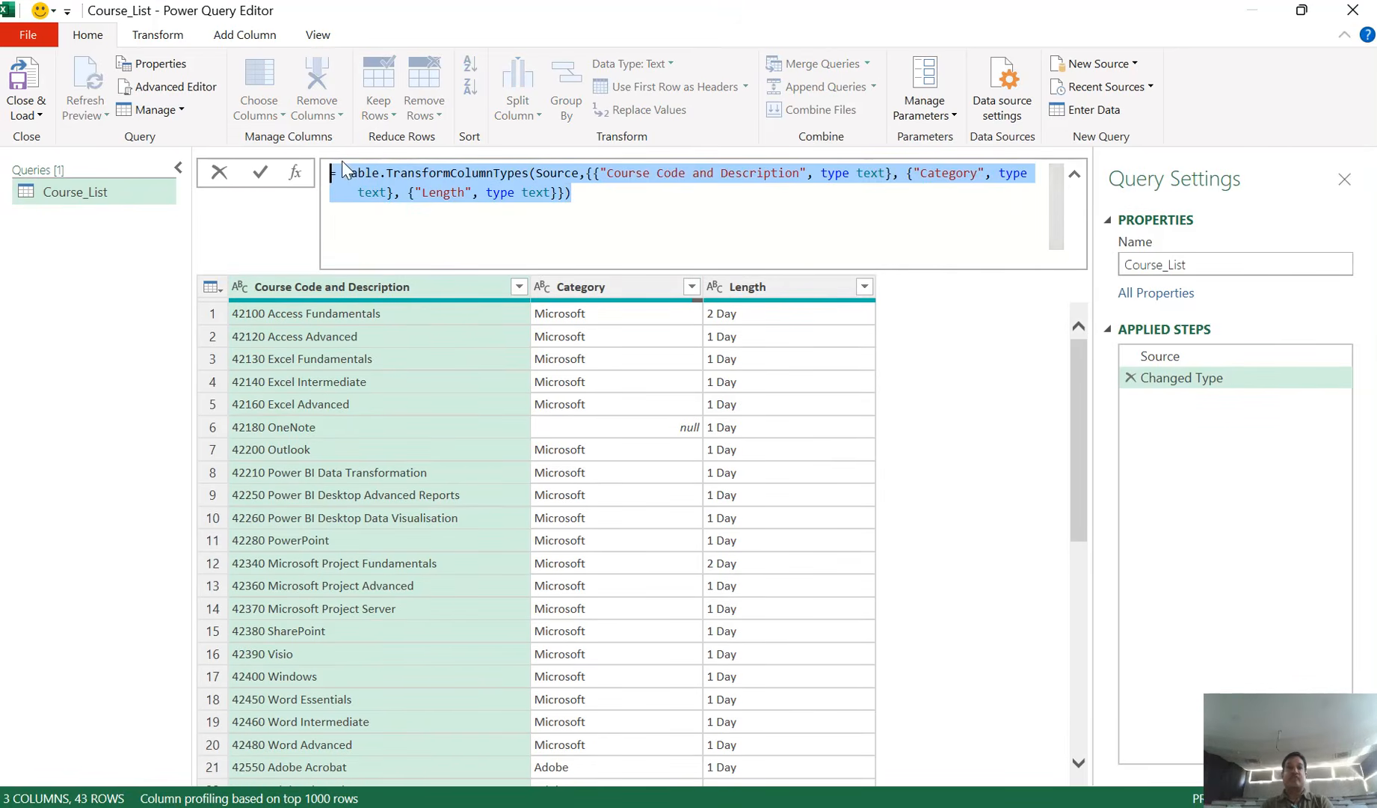
click(593, 202)
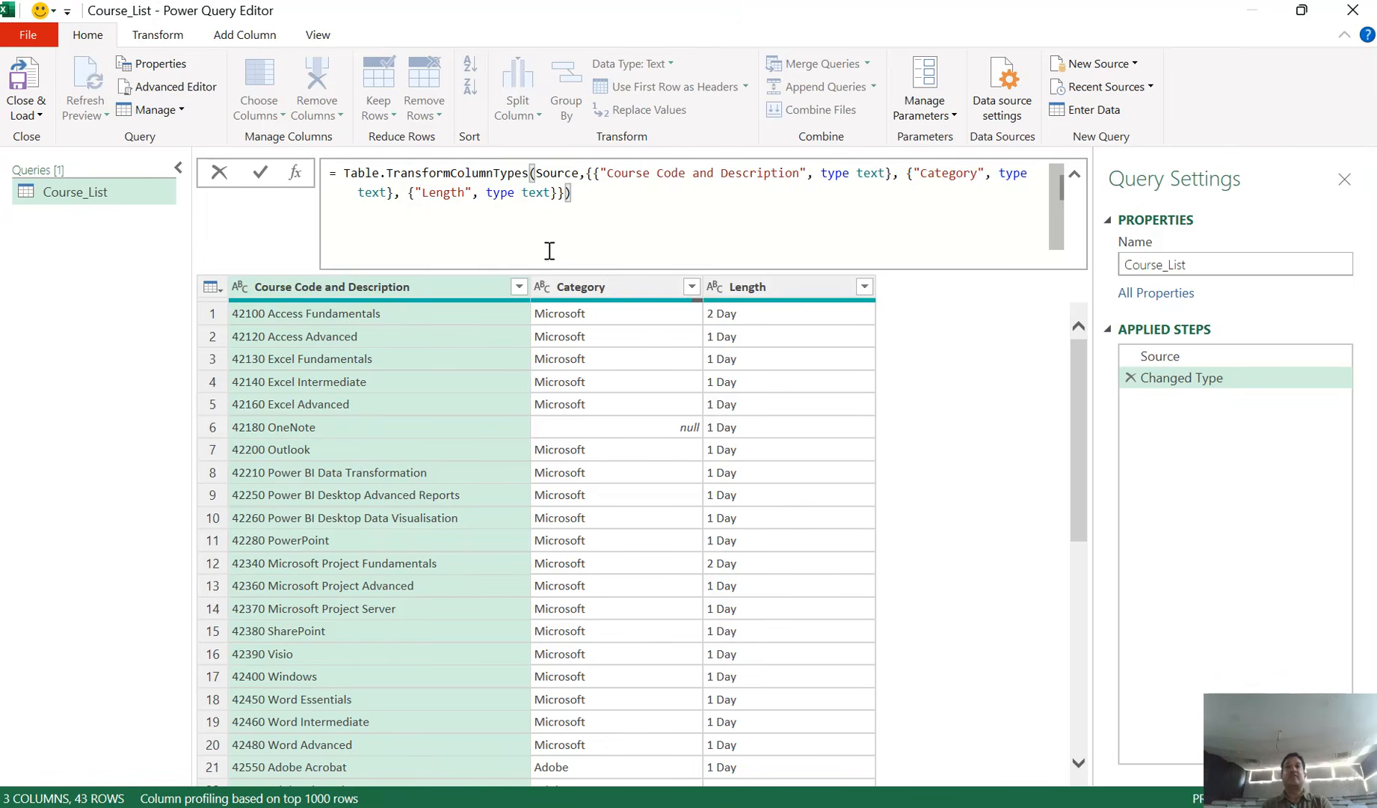
click(1075, 174)
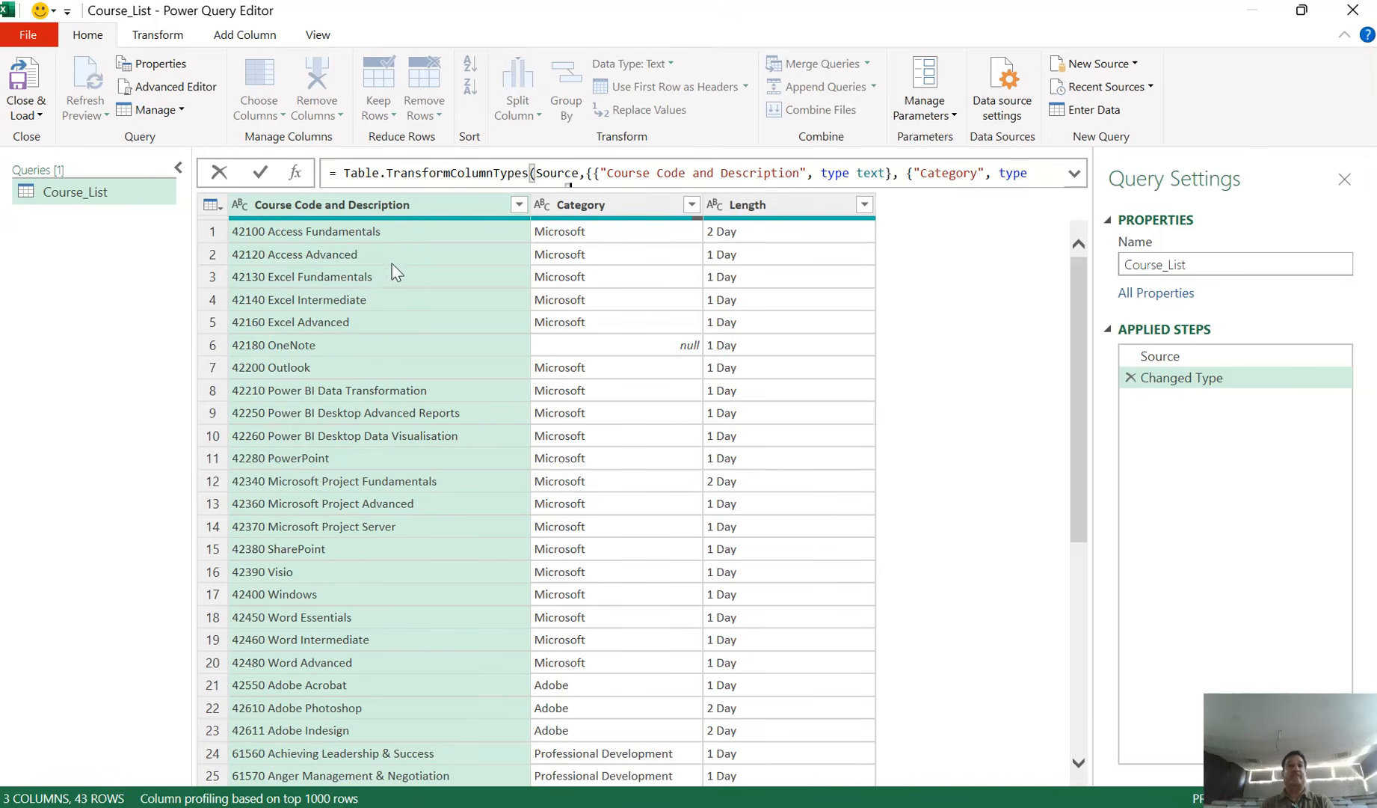
Step: Split the Course Code and Description column by delimiter, using a space at the left-most delimiter only
click(374, 215)
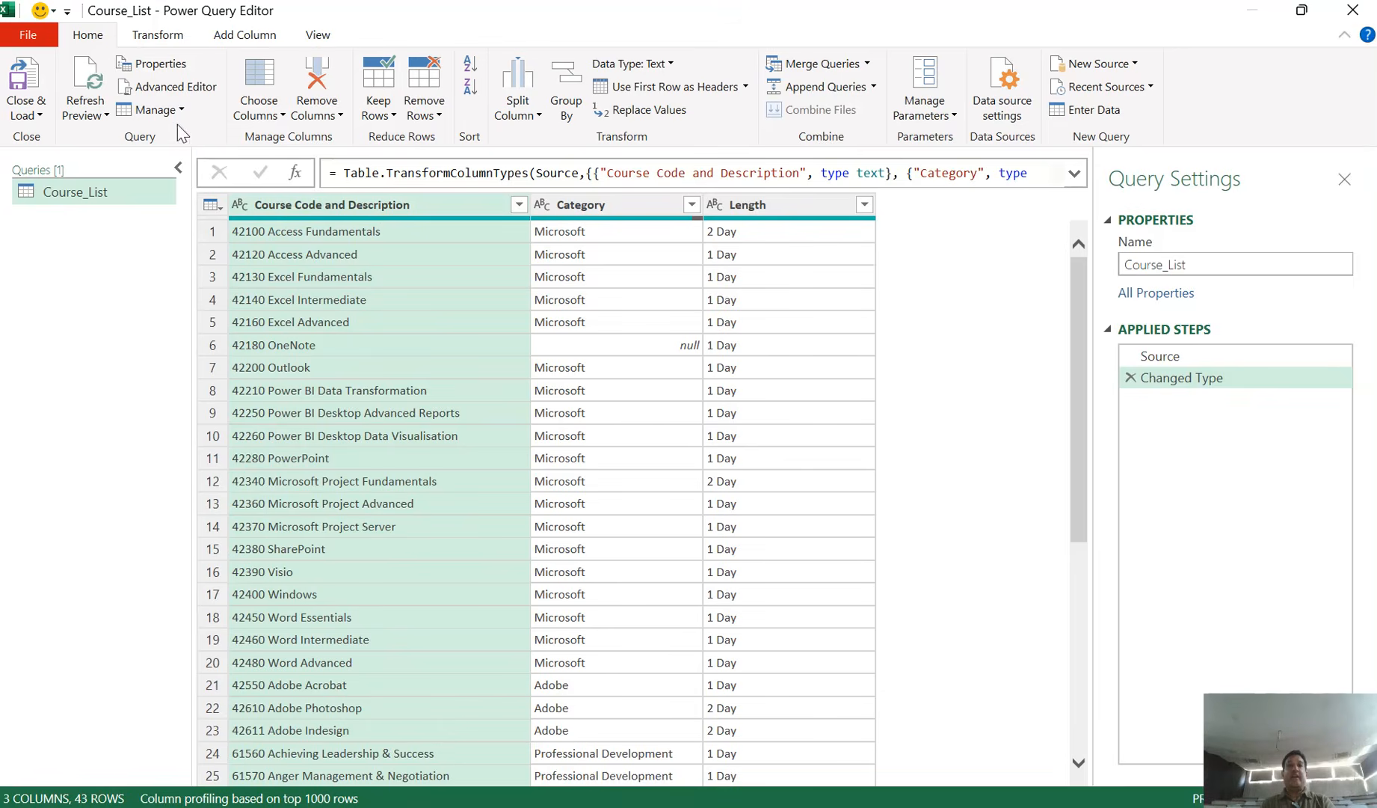
click(166, 39)
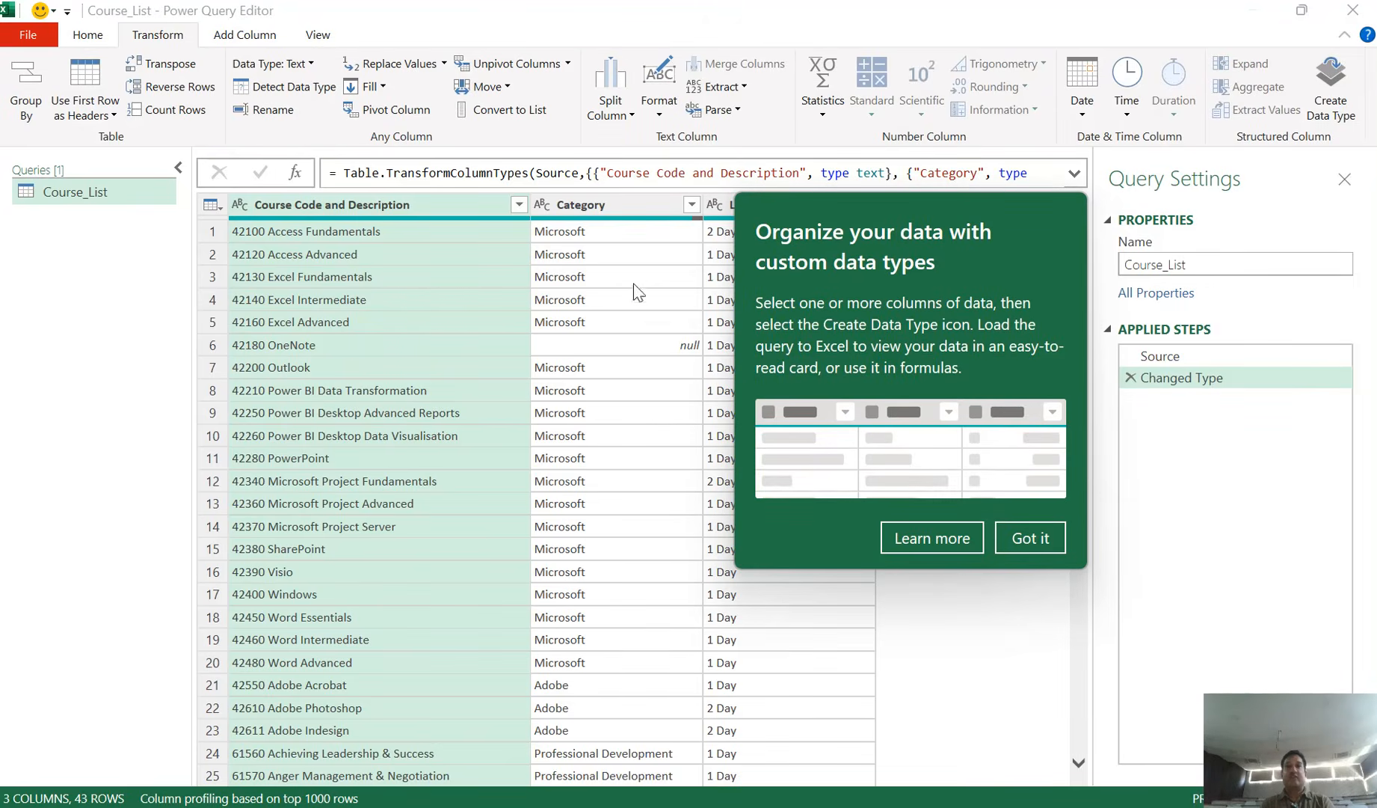
click(1017, 539)
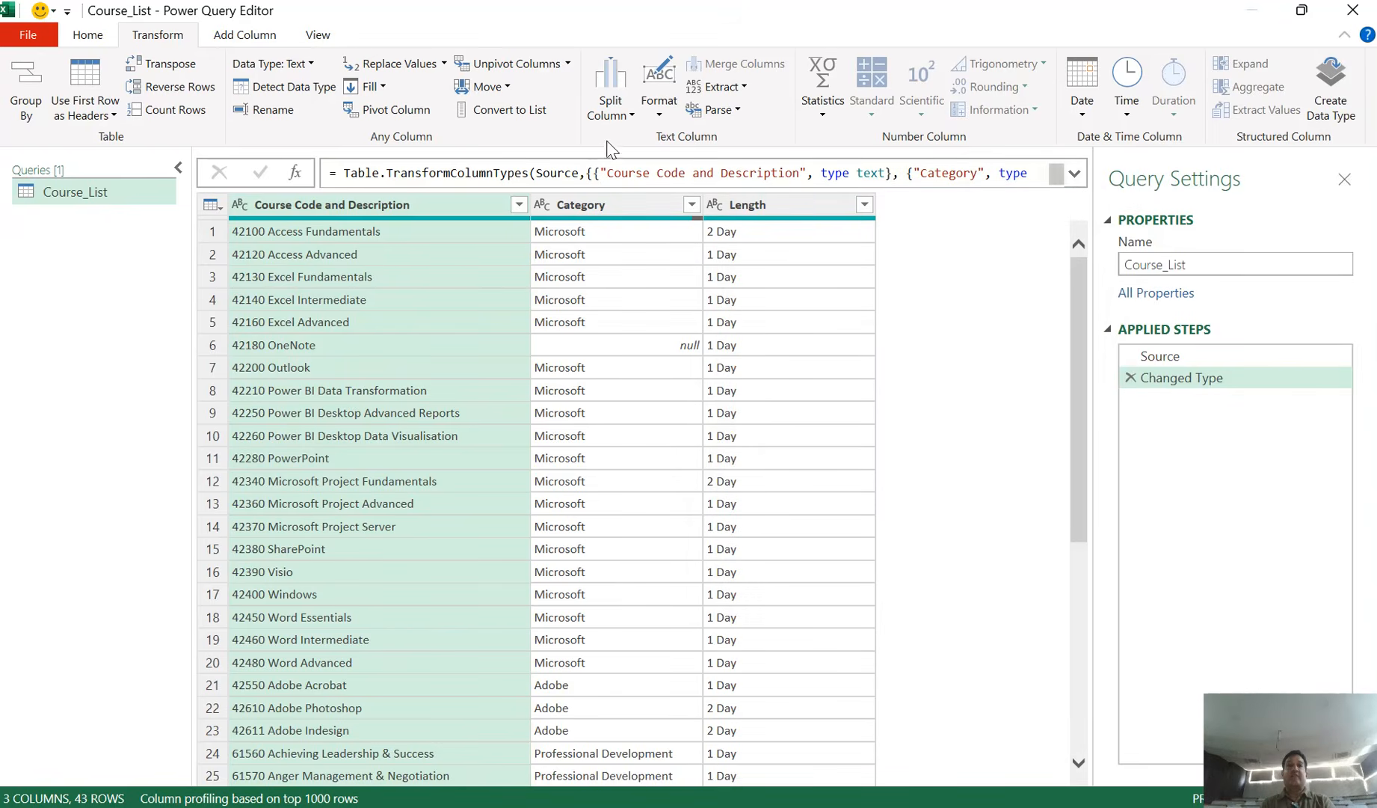
click(627, 116)
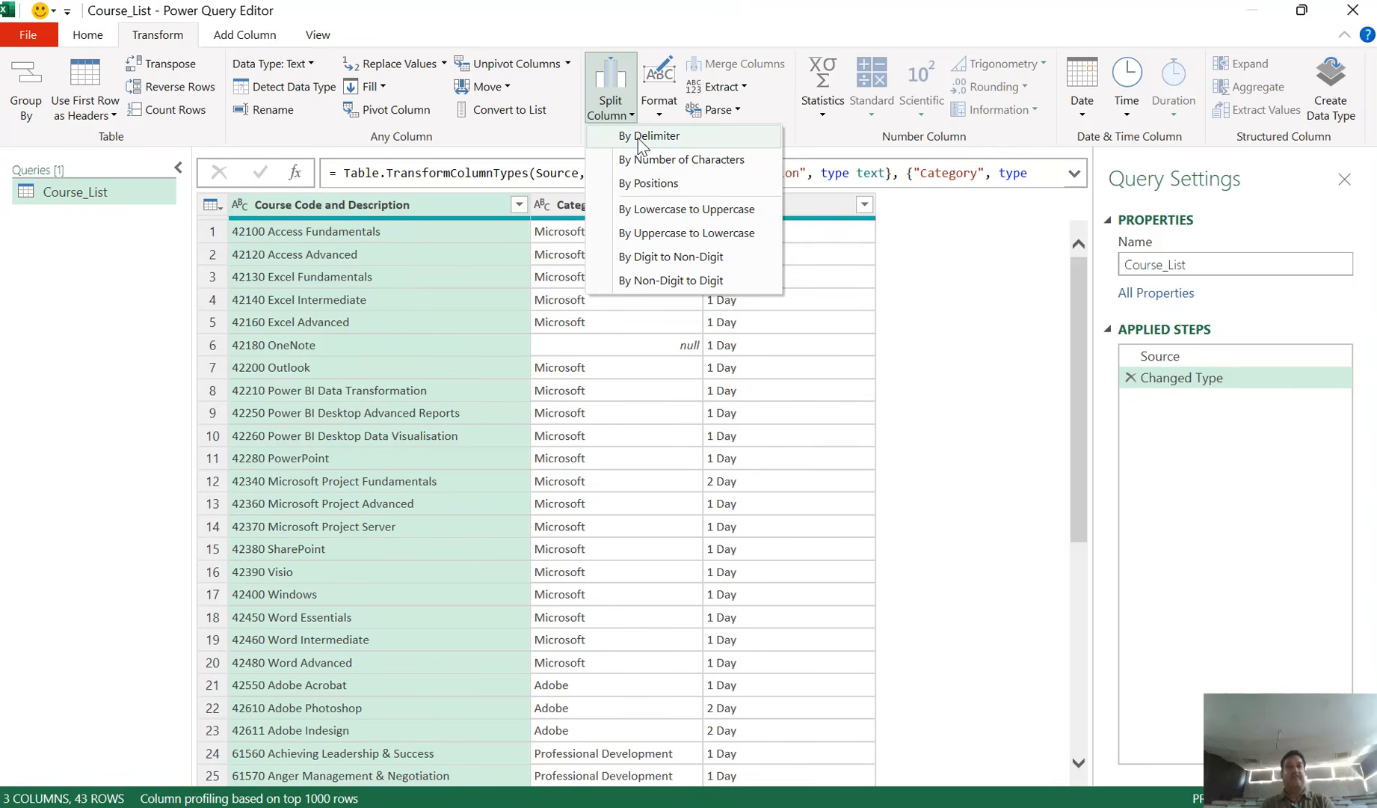
click(643, 136)
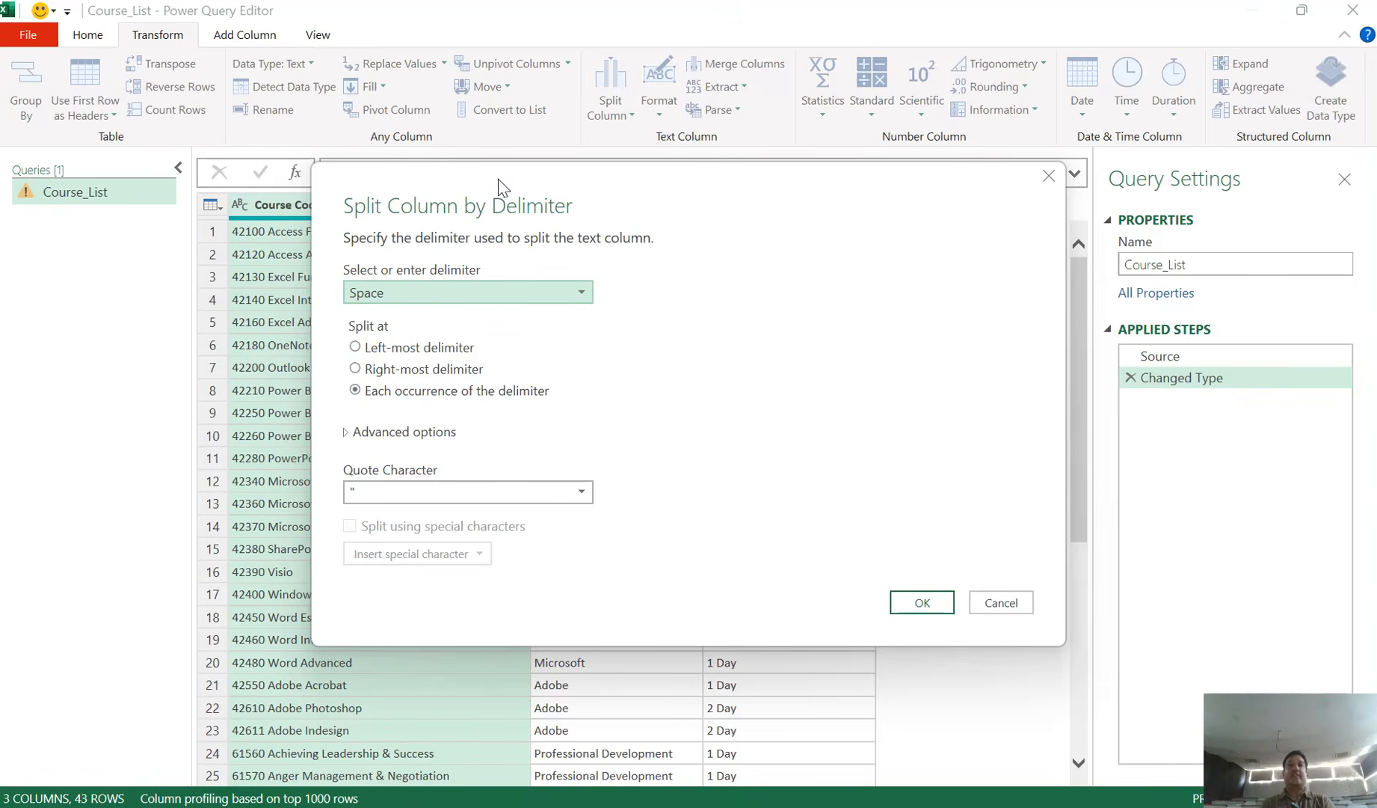
drag(503, 186, 685, 196)
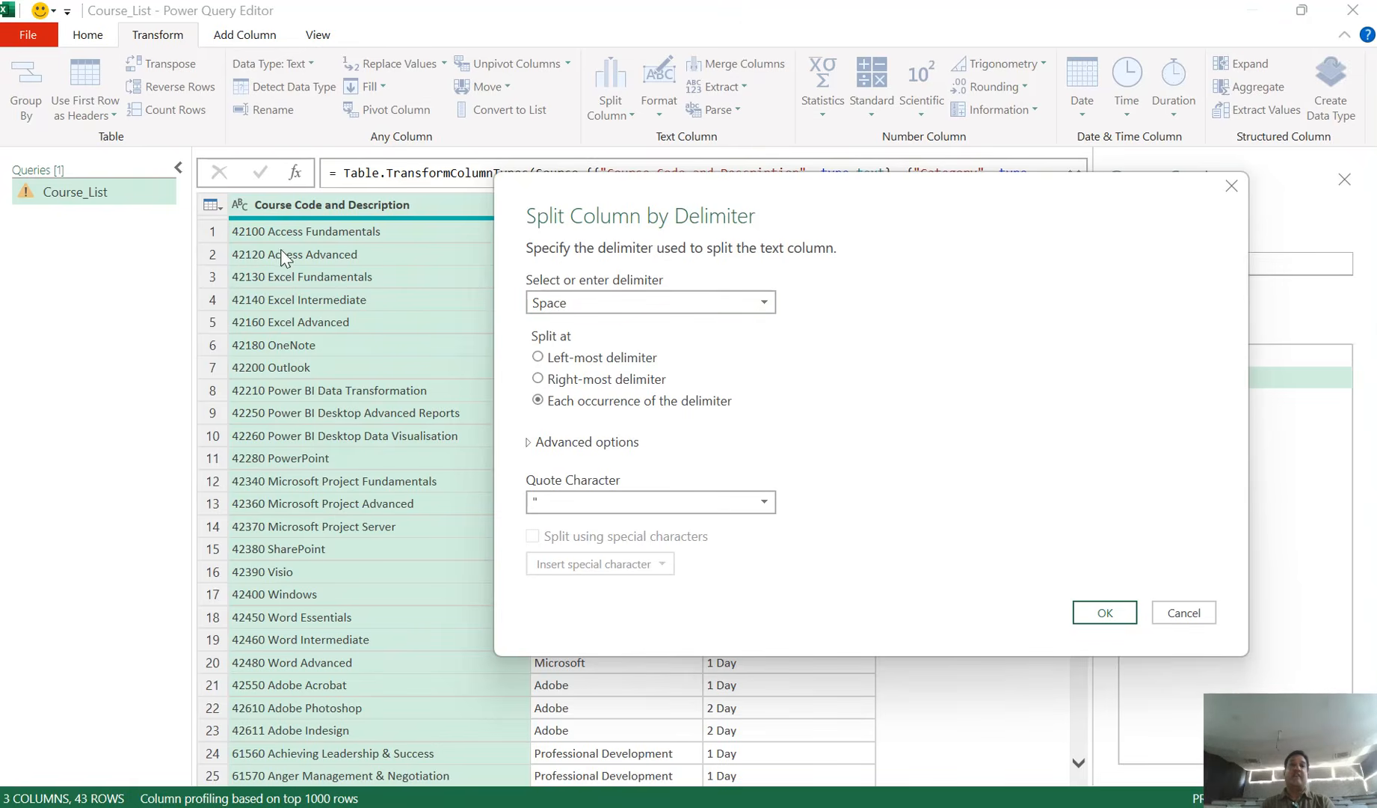
click(577, 304)
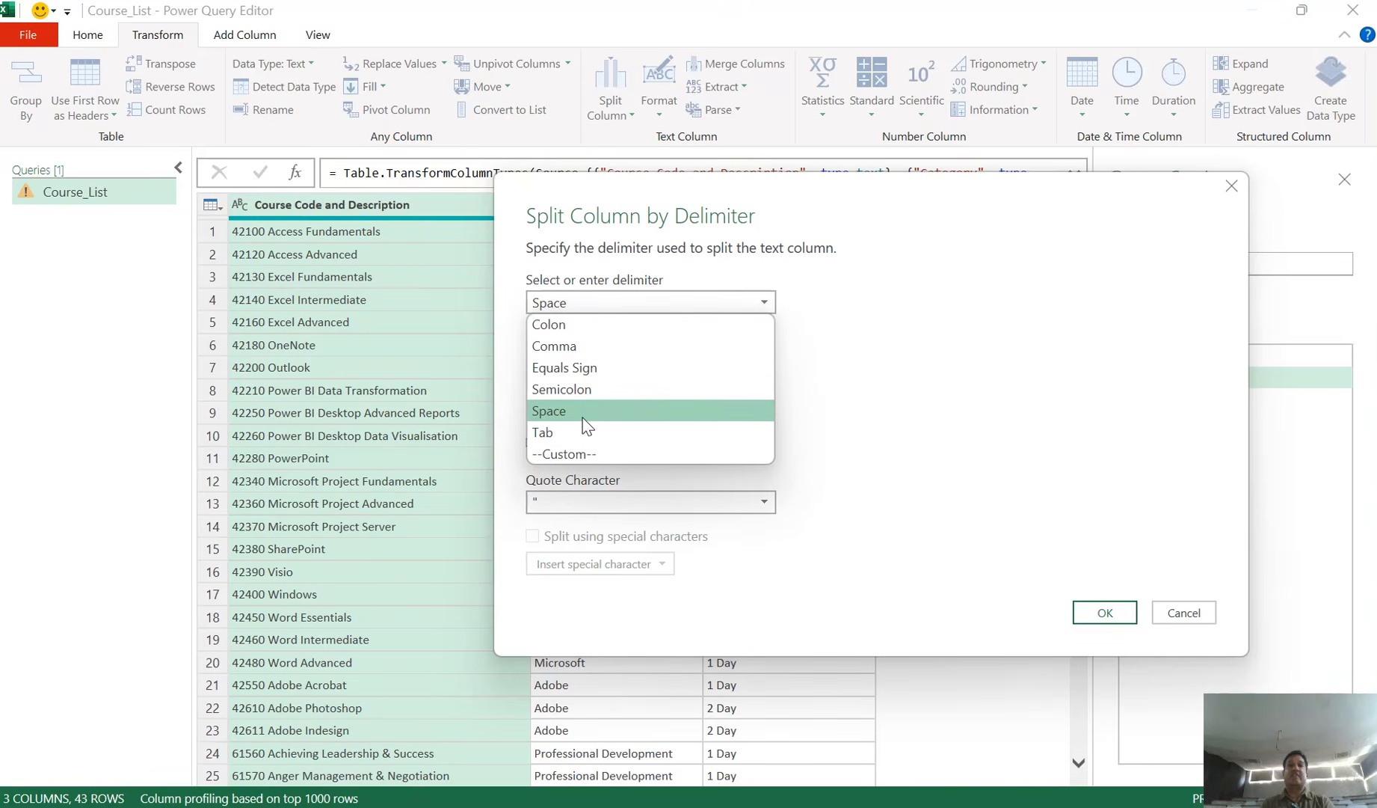
click(759, 308)
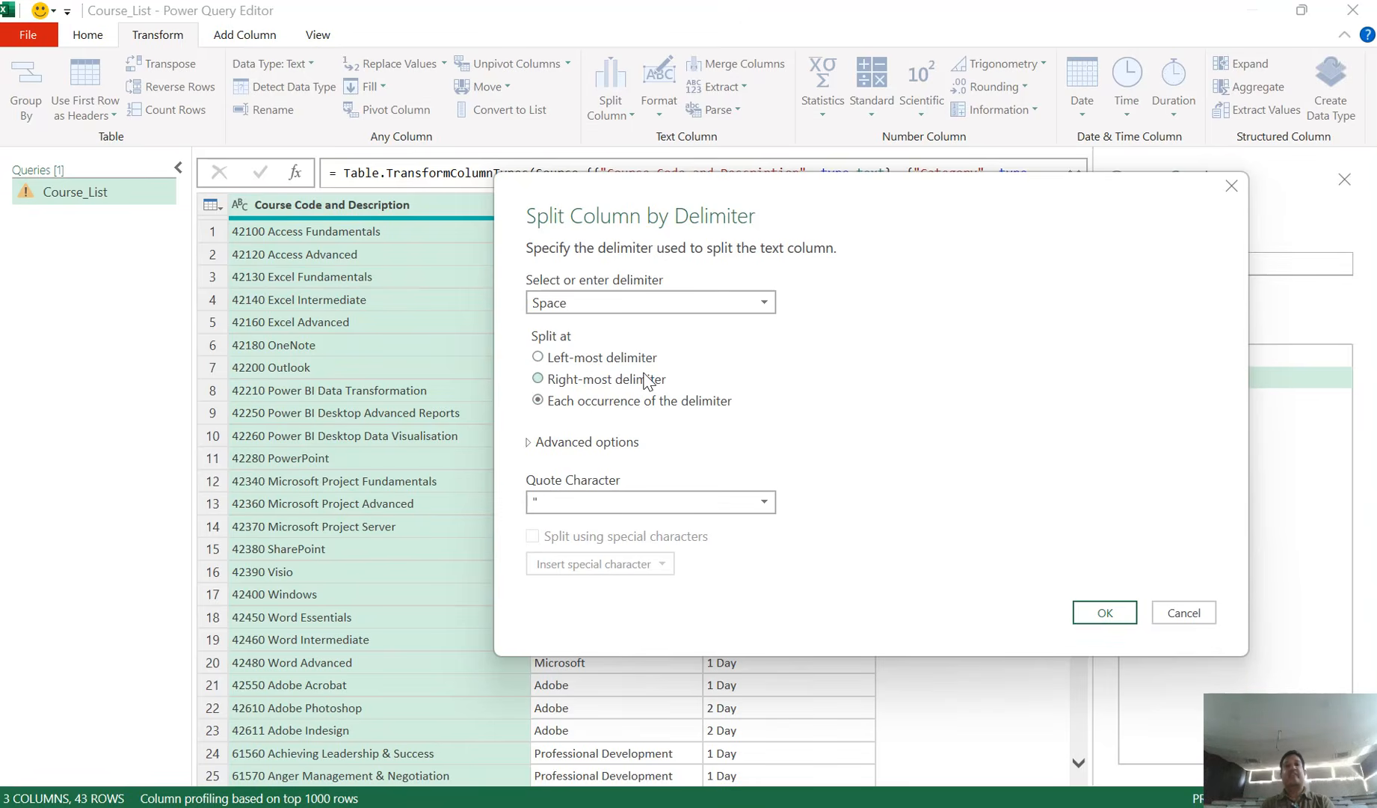
click(590, 363)
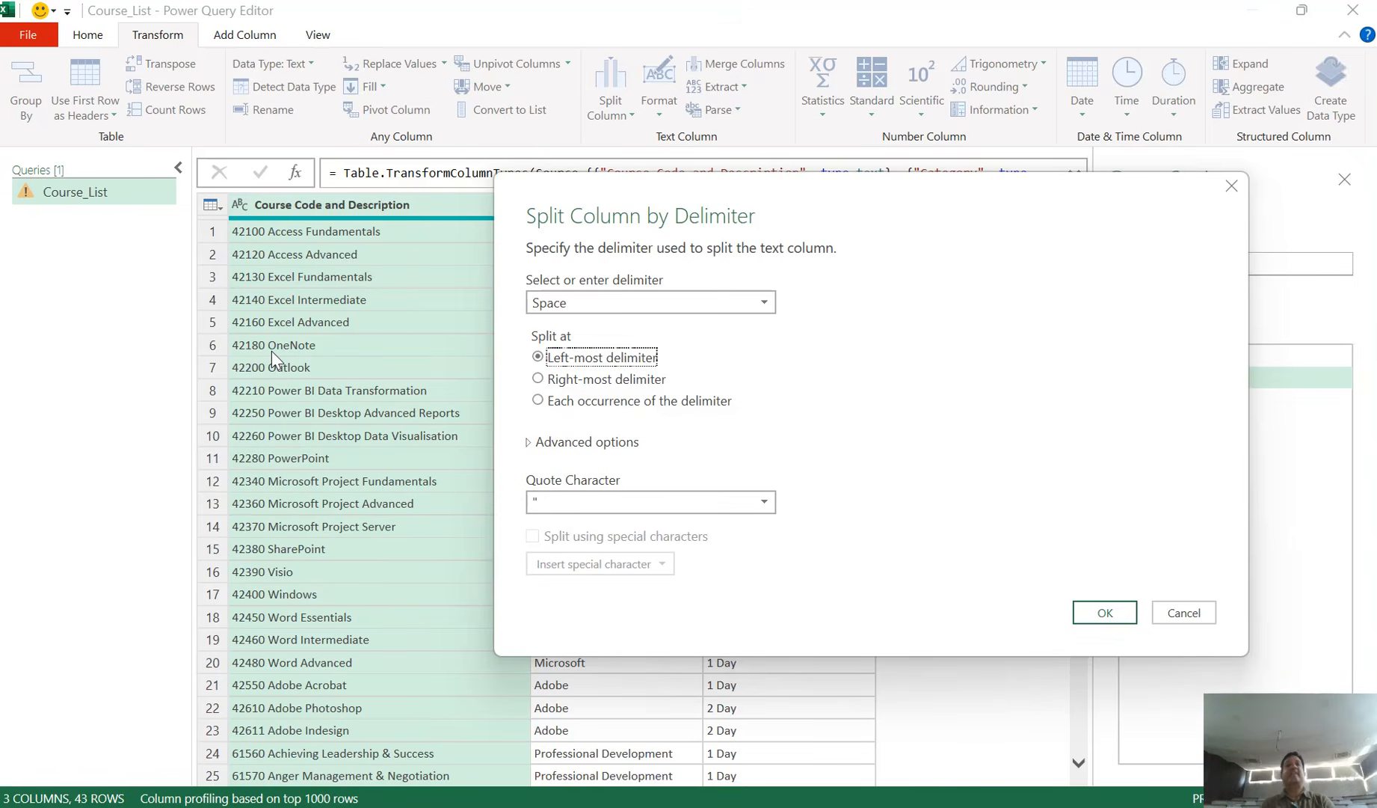
click(563, 381)
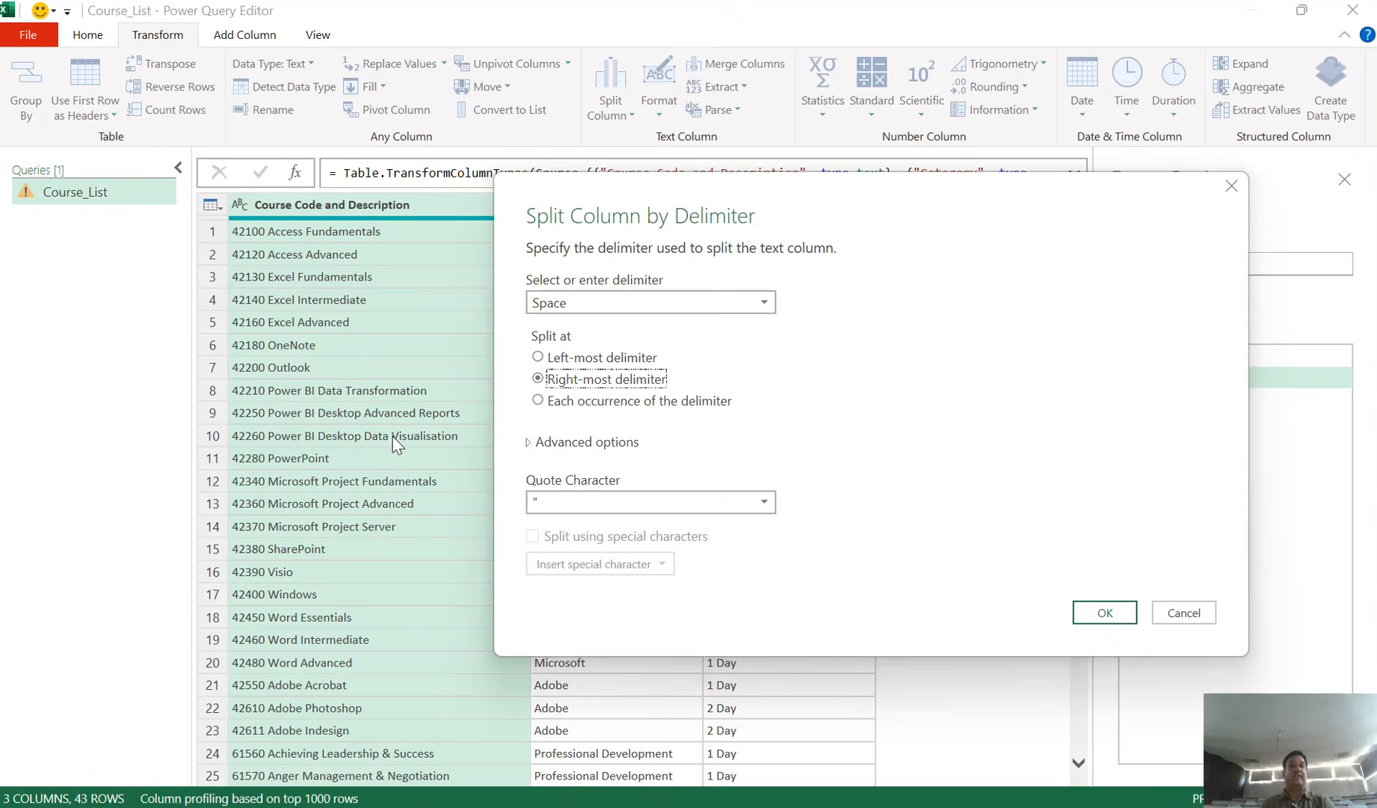
click(538, 401)
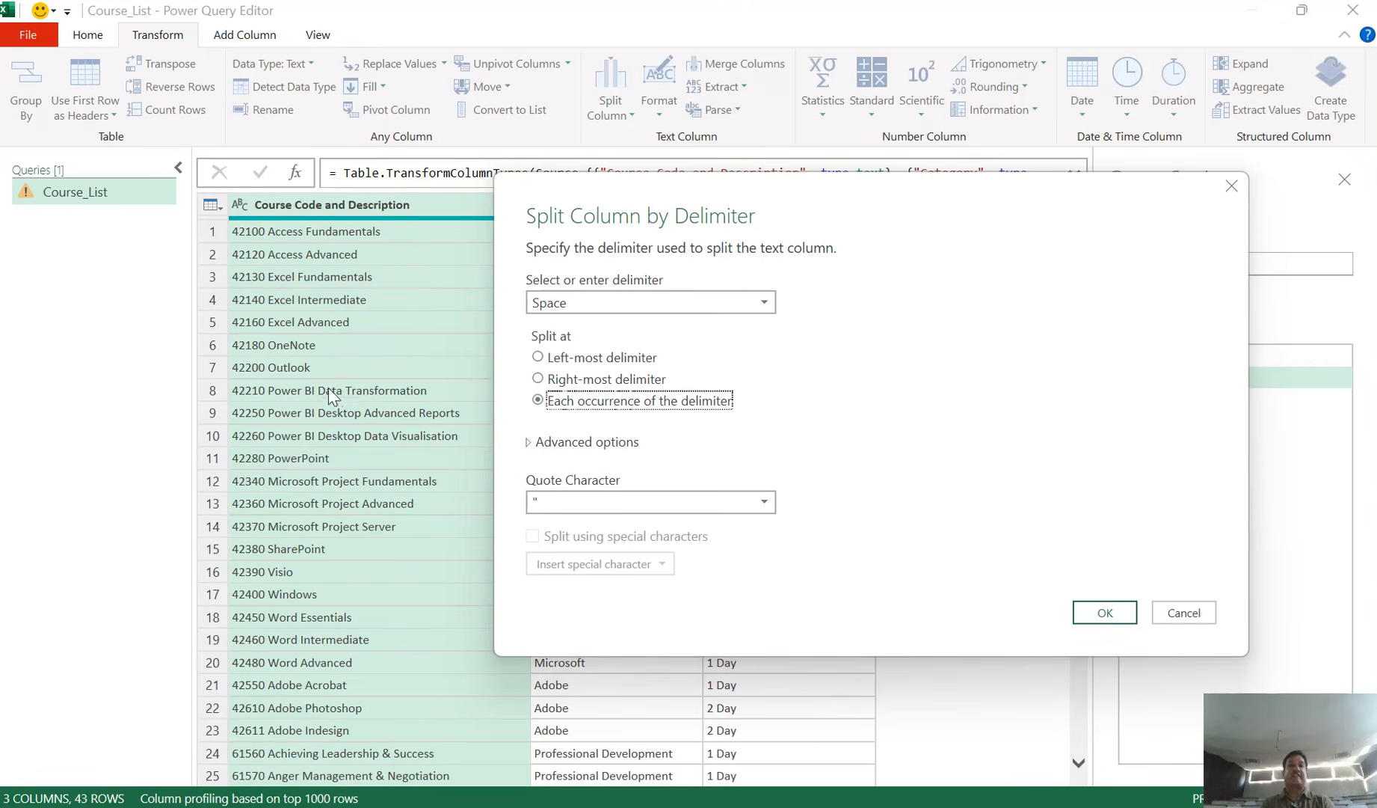
click(566, 358)
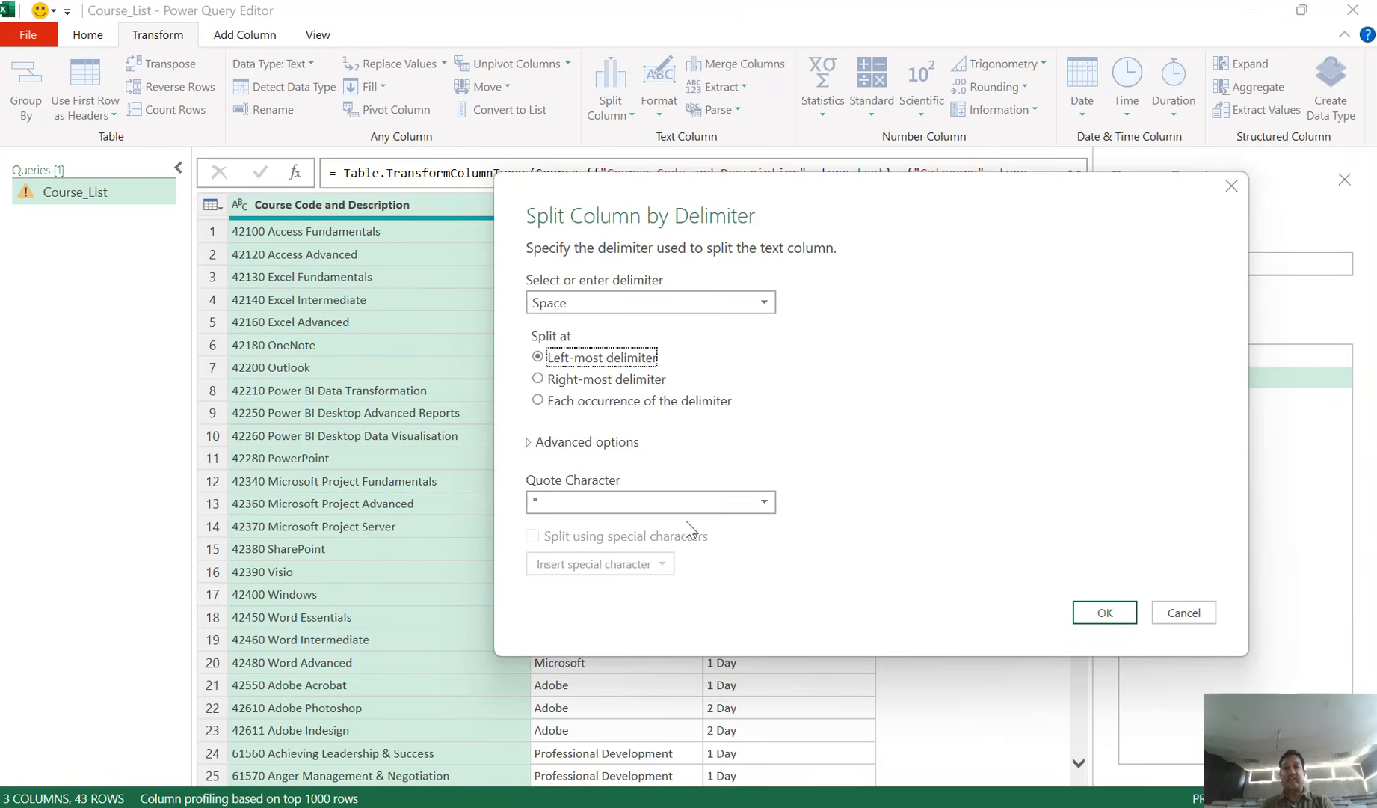
click(1104, 613)
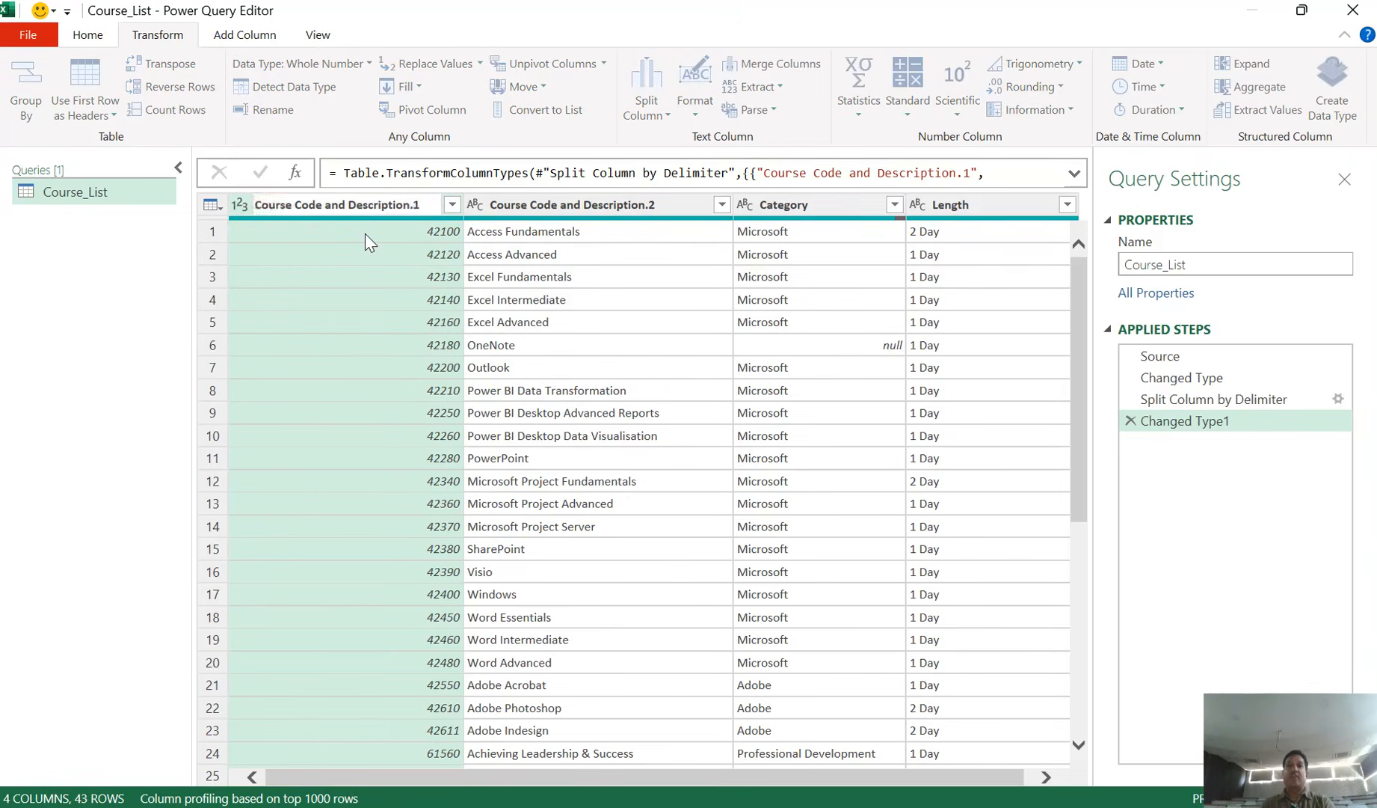
Step: Rename the Course Code and Description.1 column as Course Code
right_click(375, 204)
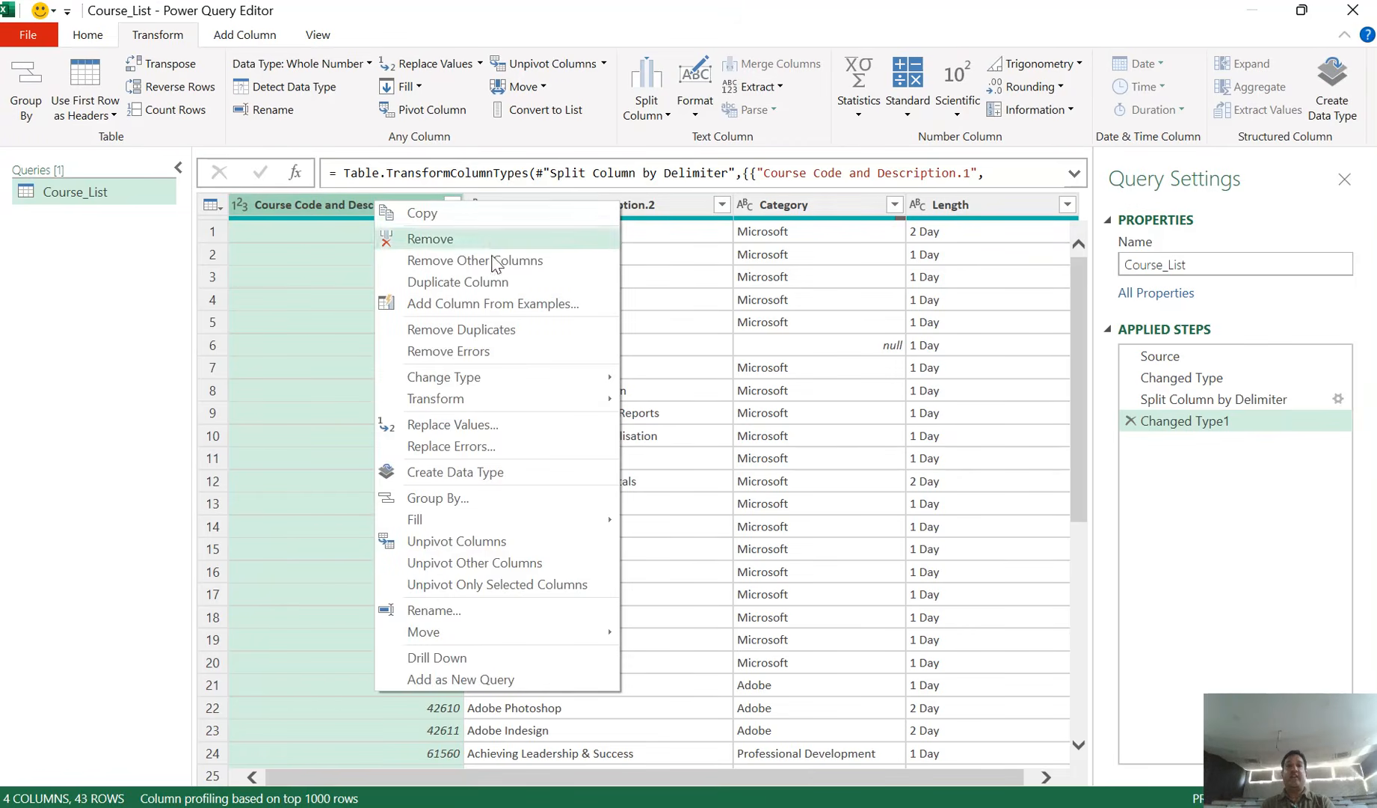
click(479, 610)
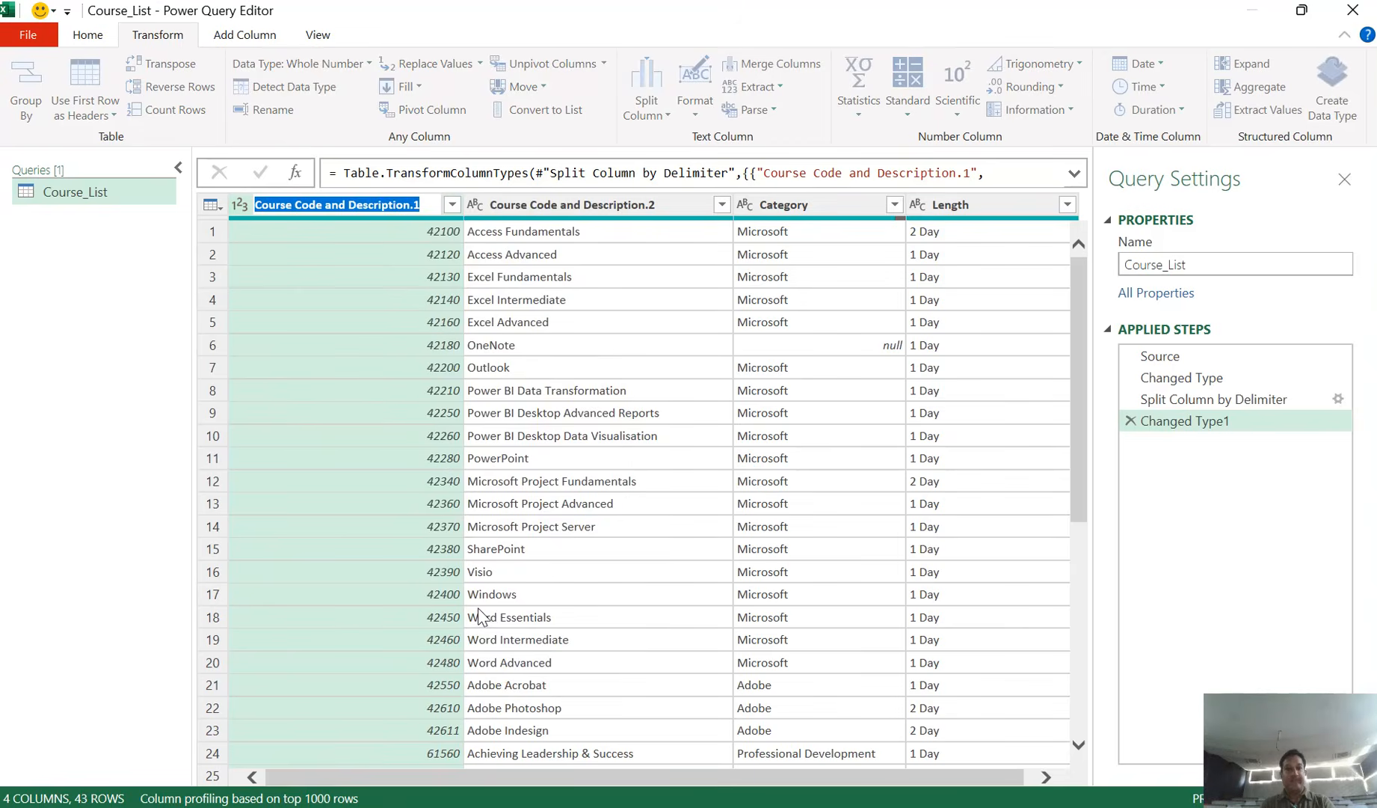
key(End)
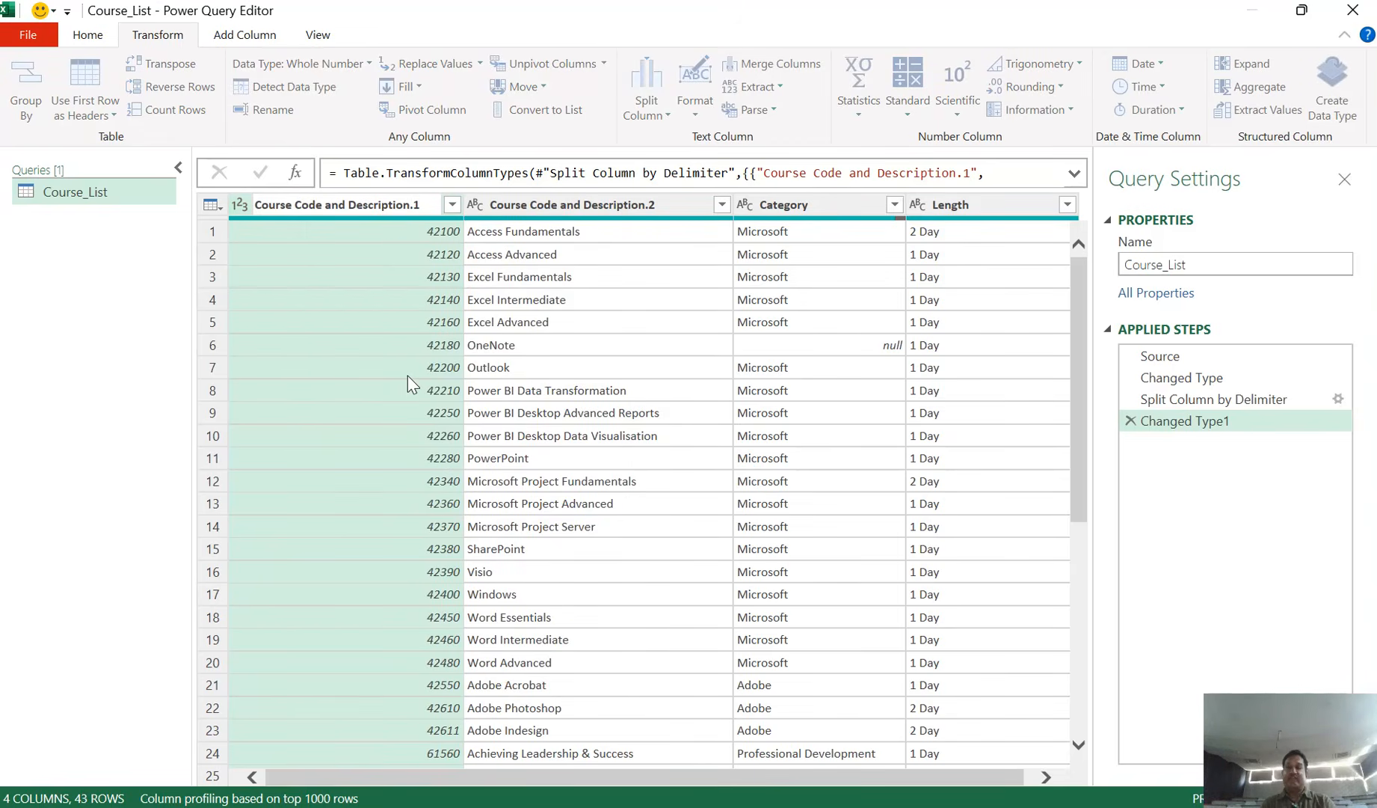
key(BackSpace)
key(BackSpace)
key(BackSpace)
key(BackSpace)
key(BackSpace)
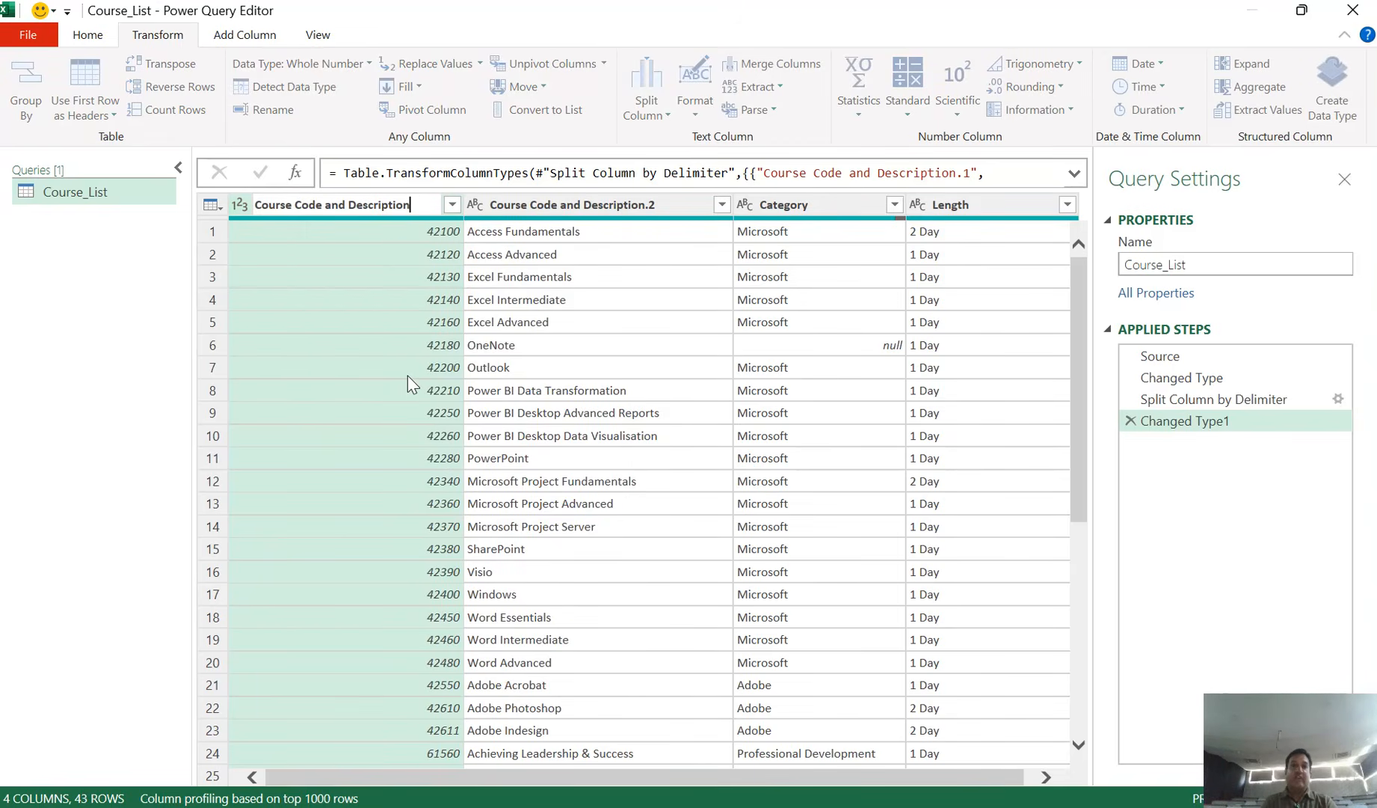
key(BackSpace)
key(BackSpace)
key(BackSpace)
key(BackSpace)
key(BackSpace)
key(BackSpace)
key(BackSpace)
key(BackSpace)
key(BackSpace)
key(BackSpace)
key(BackSpace)
key(BackSpace)
key(BackSpace)
key(Return)
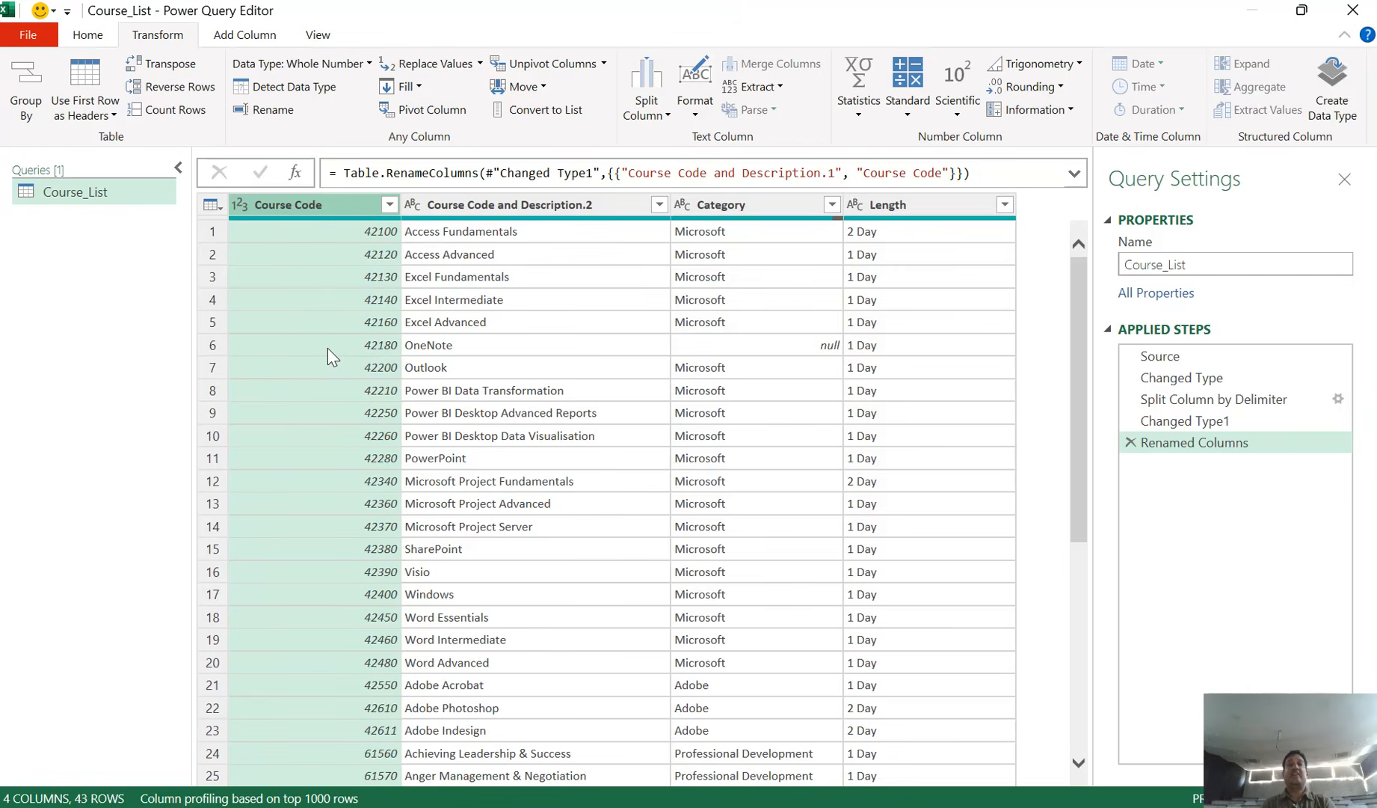
click(241, 207)
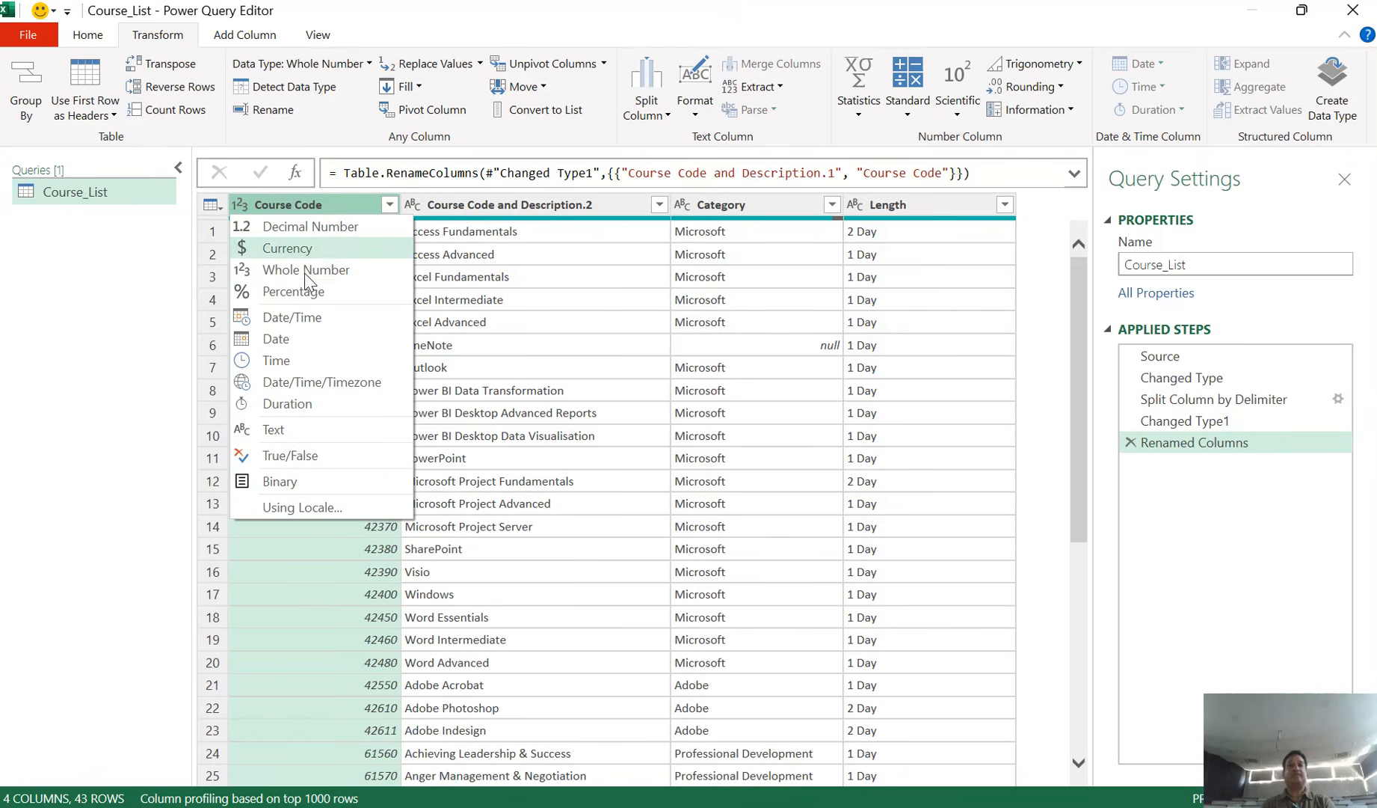
click(313, 209)
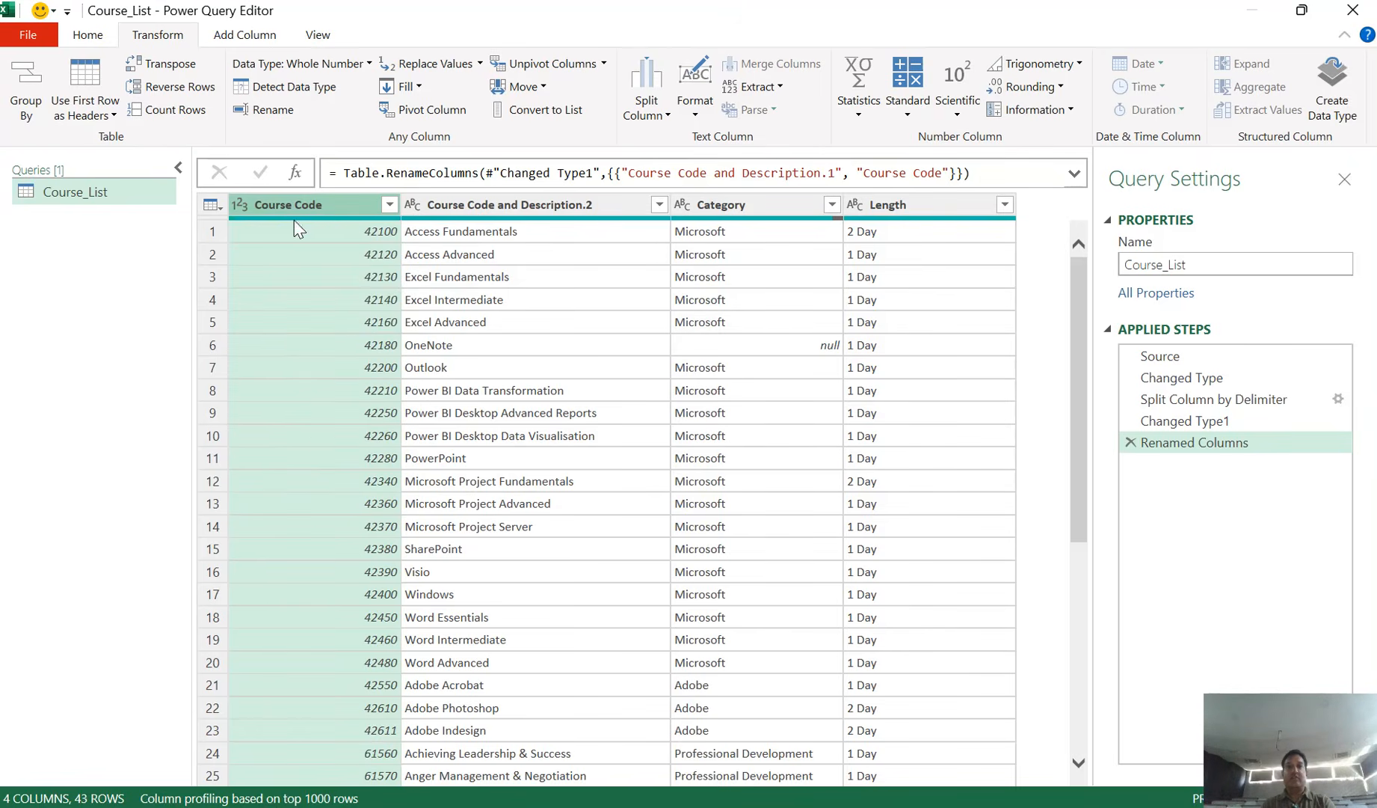
click(88, 35)
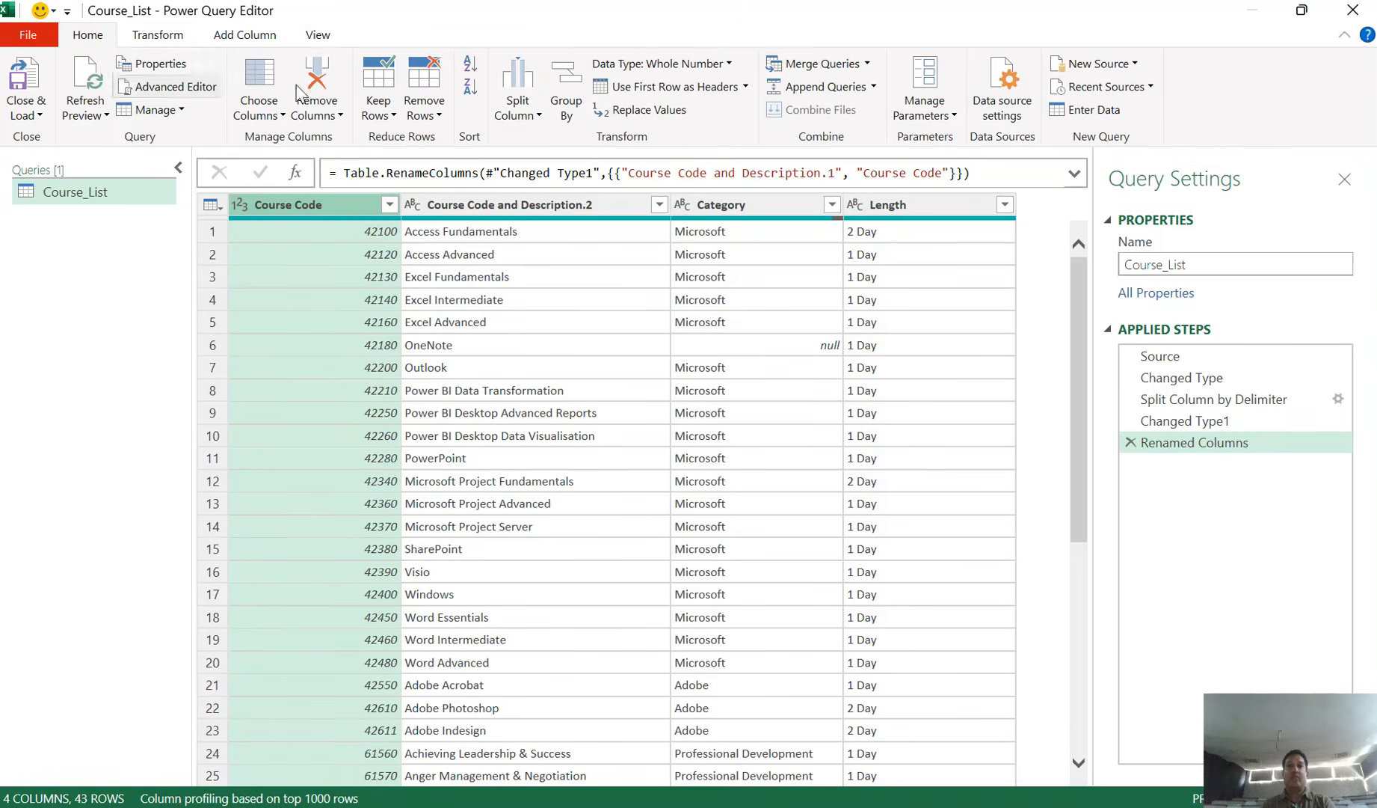
click(728, 64)
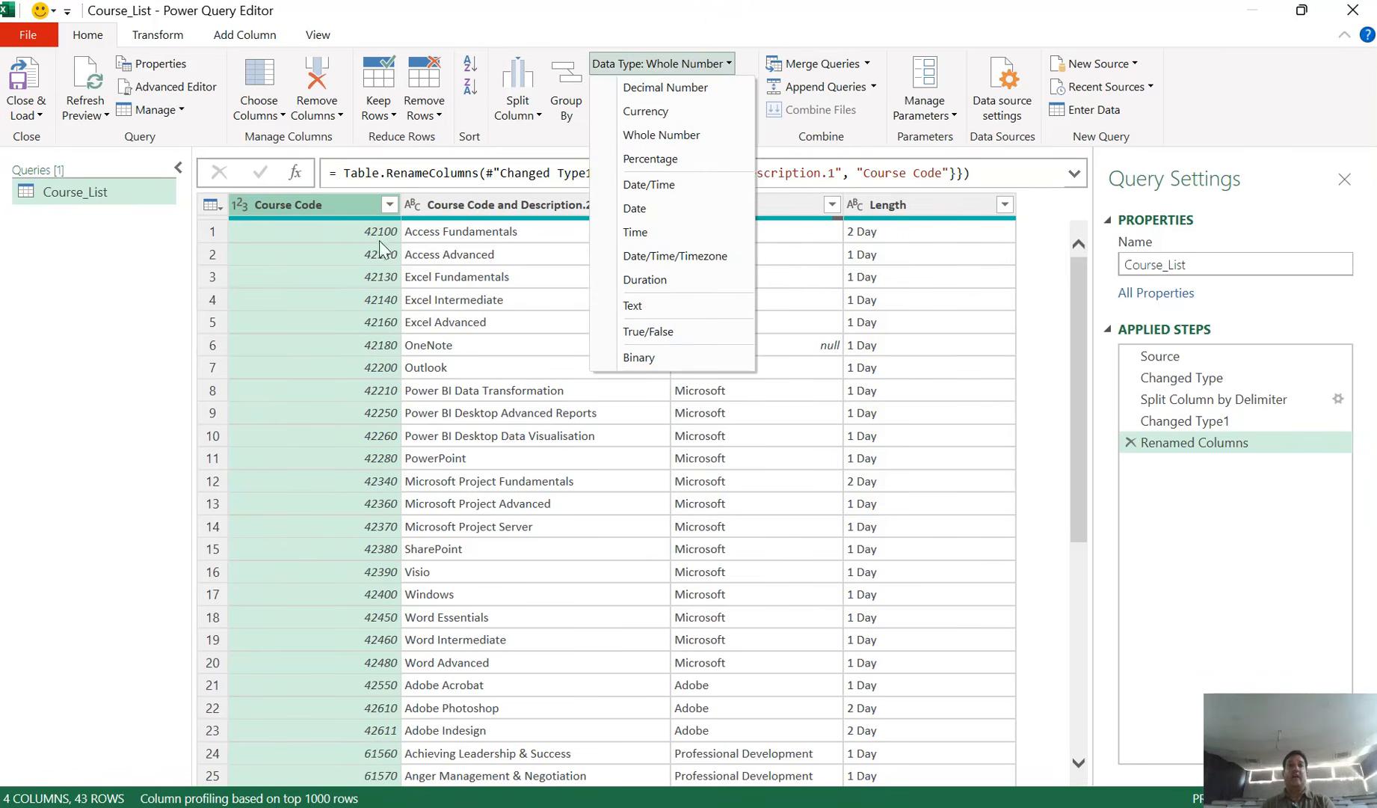
click(243, 203)
click(241, 203)
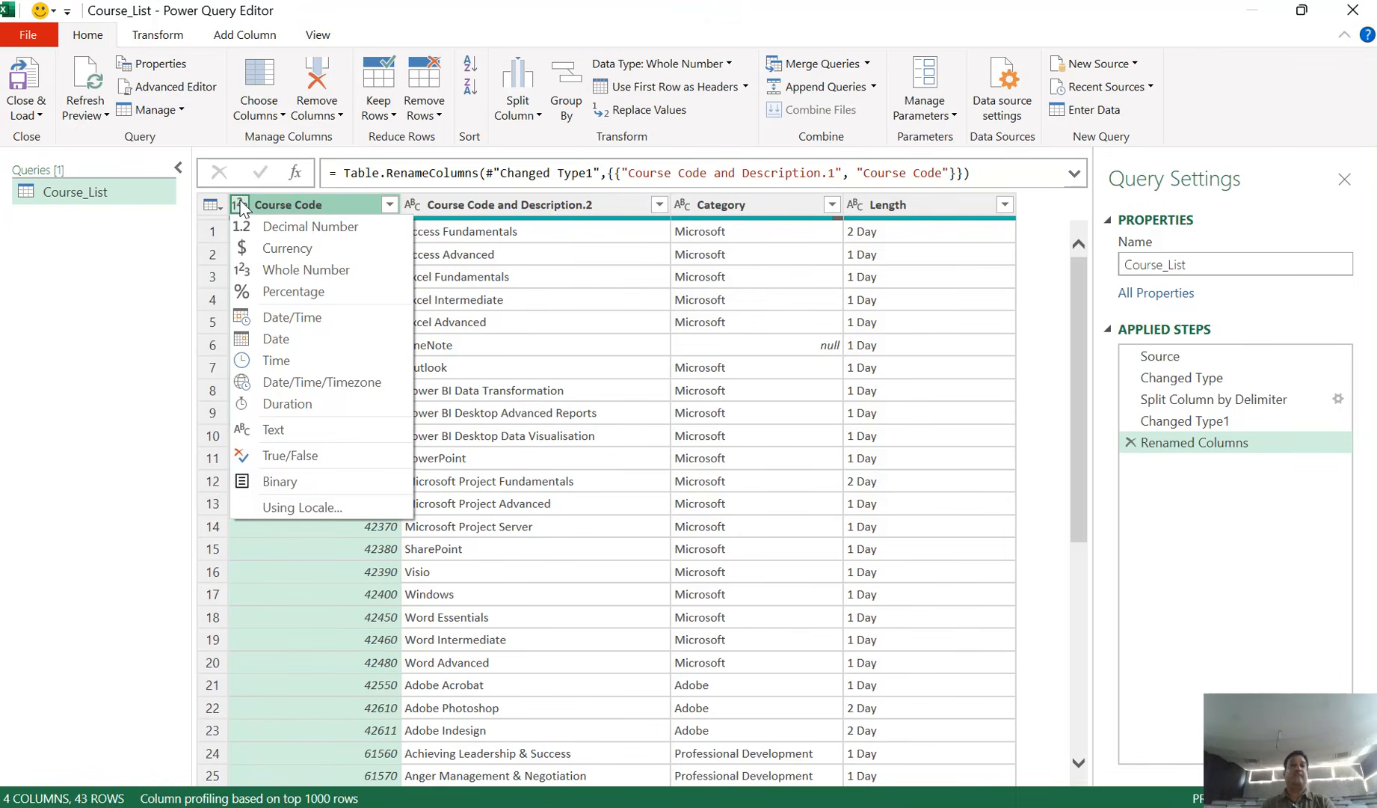
click(327, 202)
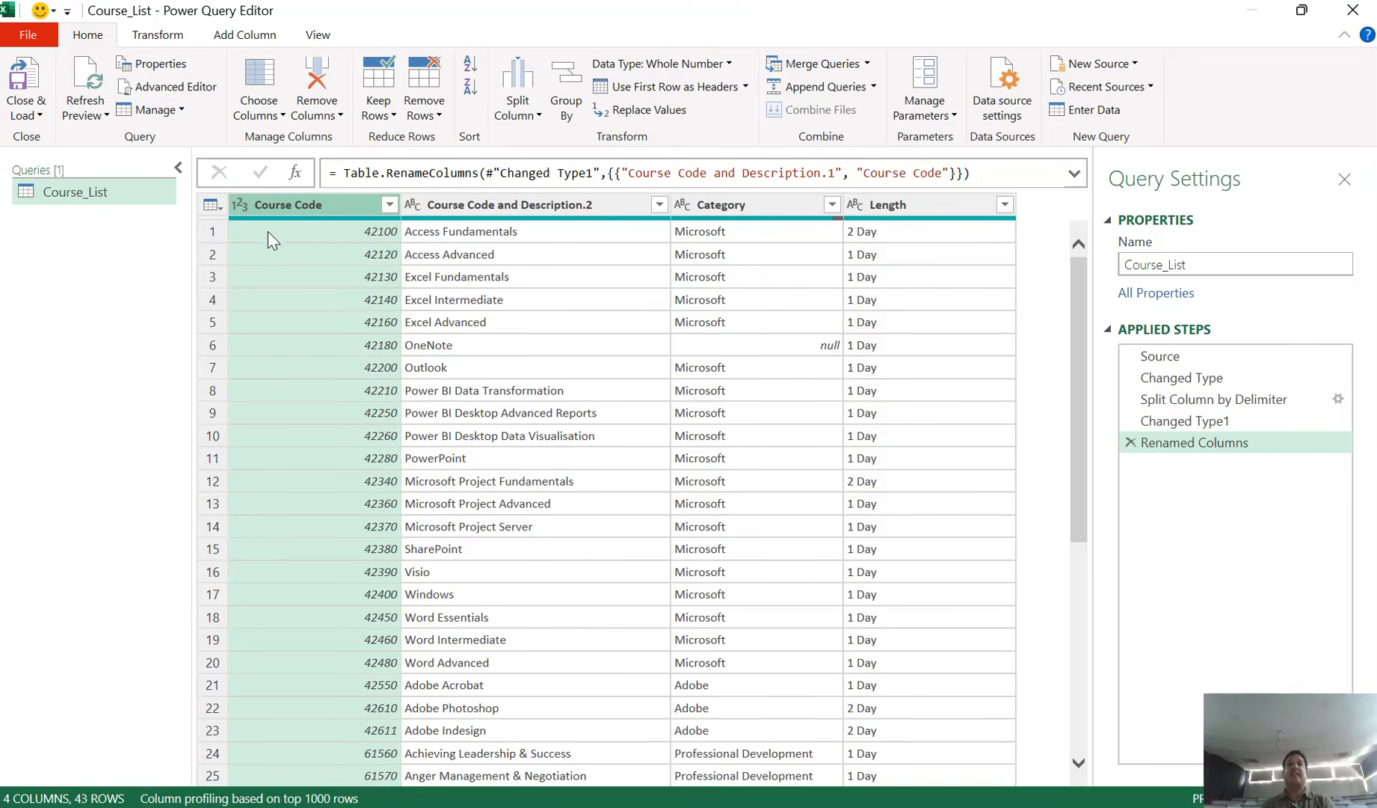
Step: Change the data type of the Course Code column to Text
click(240, 205)
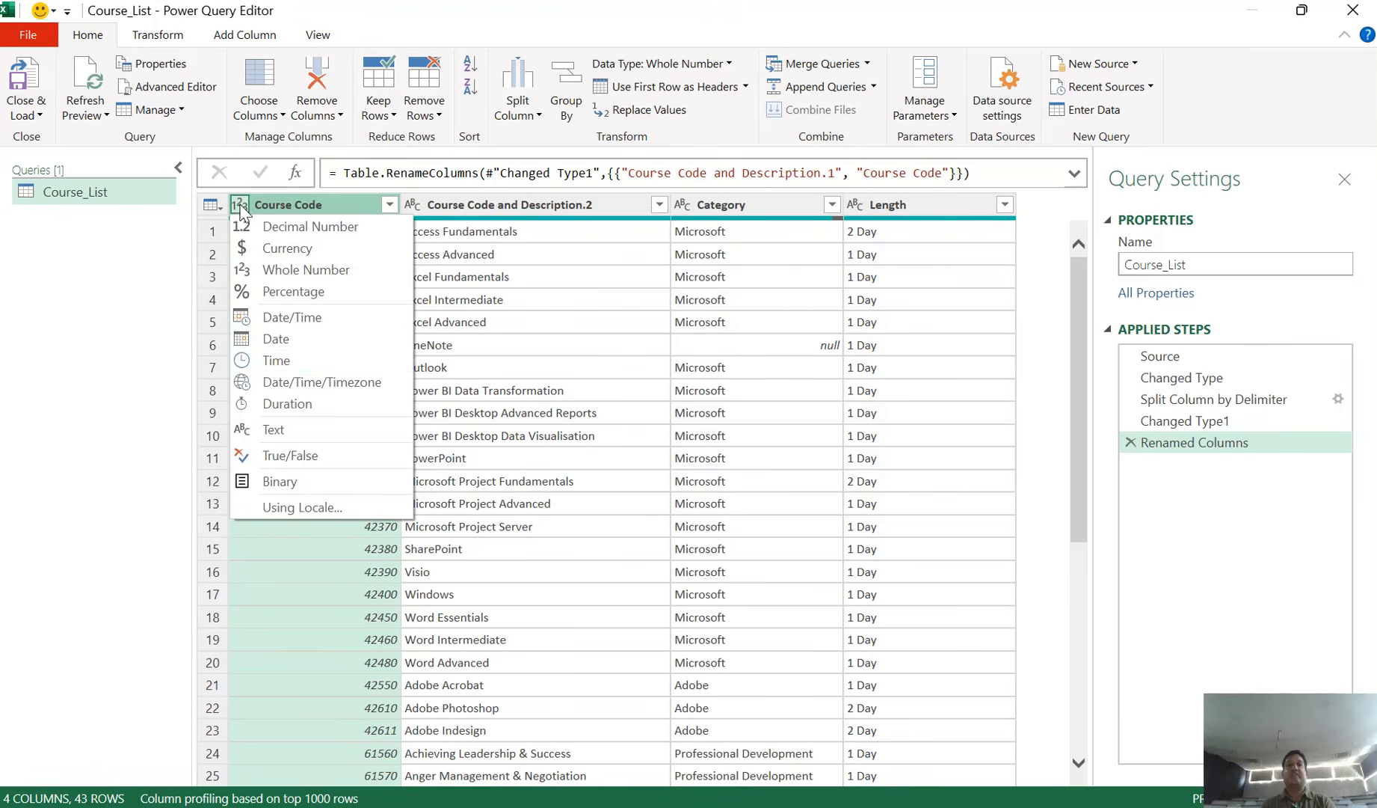
click(300, 427)
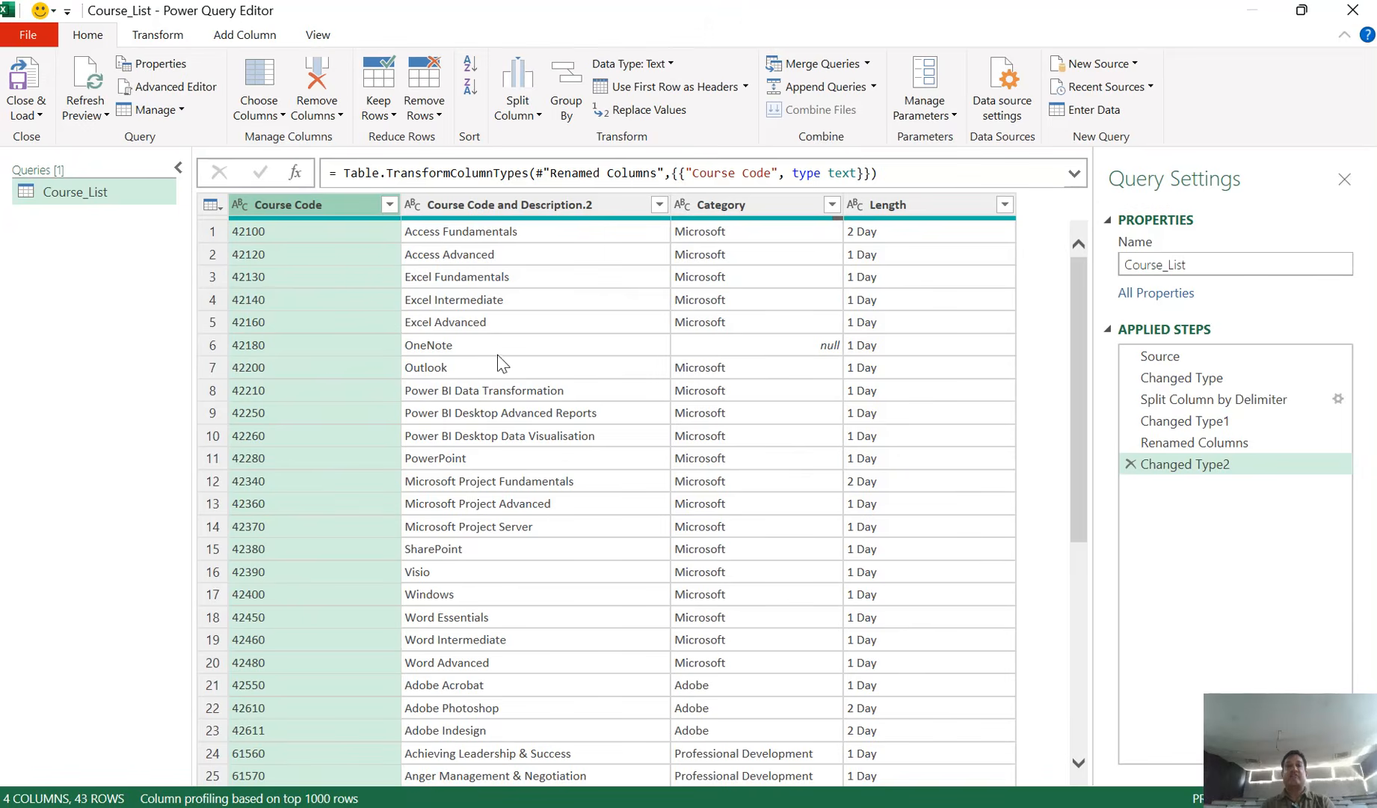
Step: Rename the Course Code and Description.2 column as Course Description
double_click(548, 204)
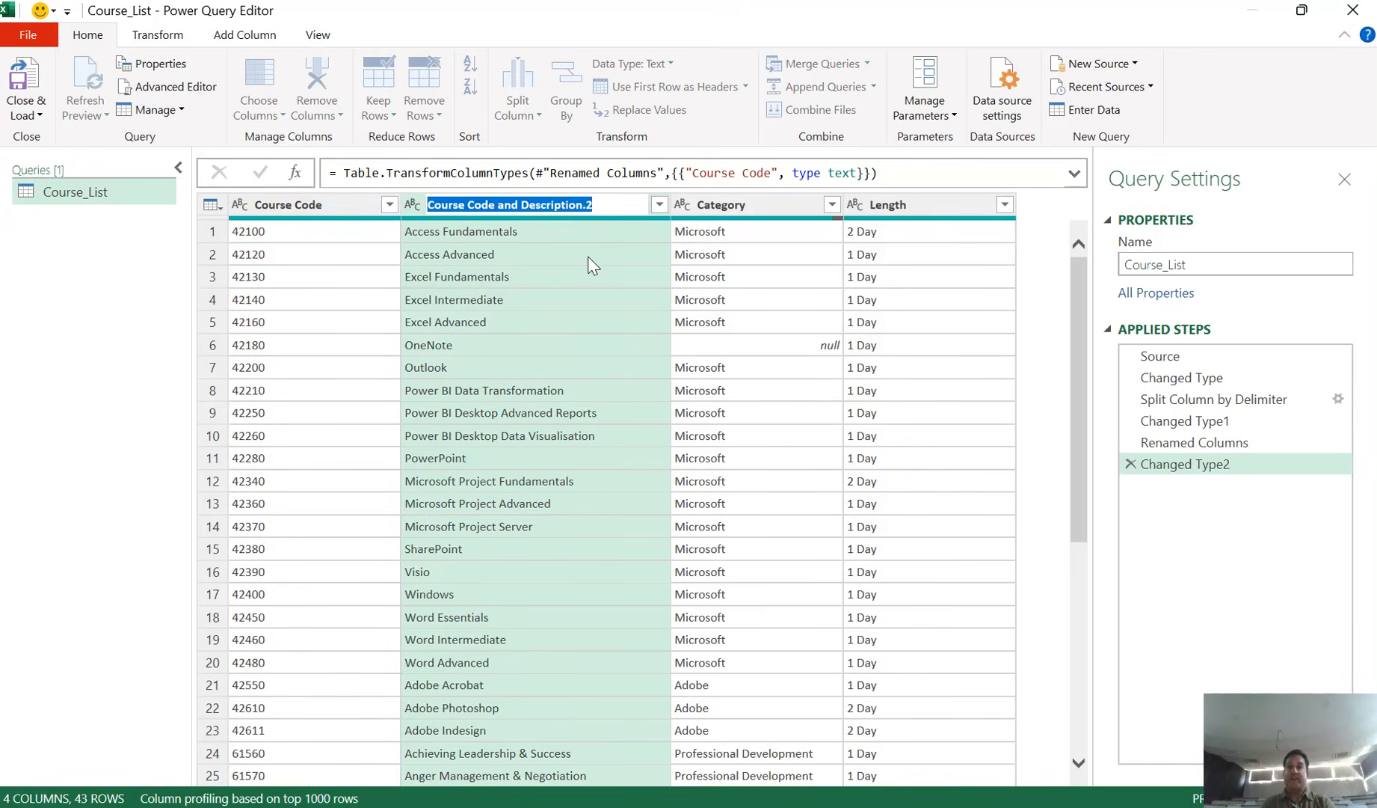
key(End)
key(BackSpace)
key(BackSpace)
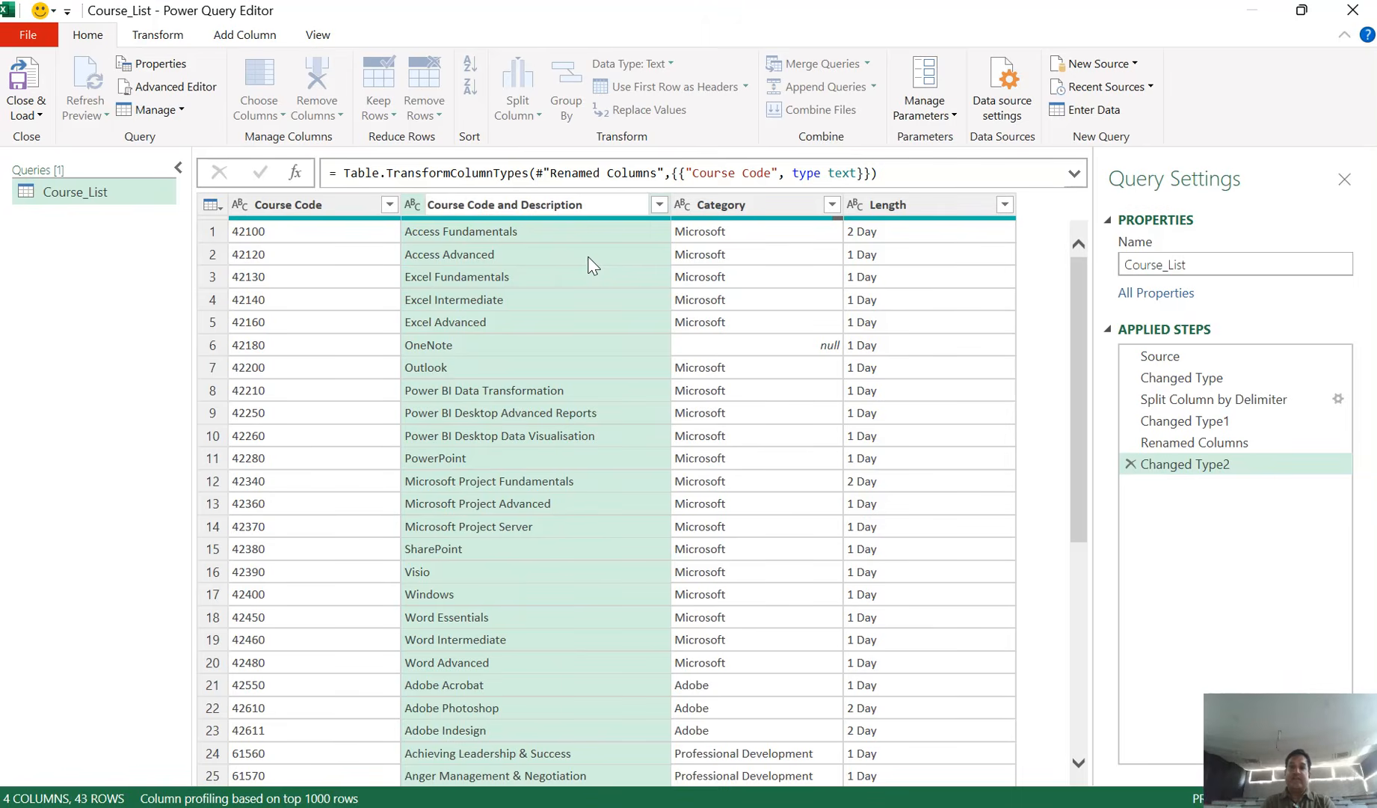
key(Left)
key(Left)
key(Left)
key(Left)
key(Left)
key(Left)
key(Left)
key(Left)
key(Left)
key(Left)
key(BackSpace)
key(BackSpace)
key(BackSpace)
key(BackSpace)
key(BackSpace)
key(BackSpace)
key(BackSpace)
key(BackSpace)
key(BackSpace)
key(Return)
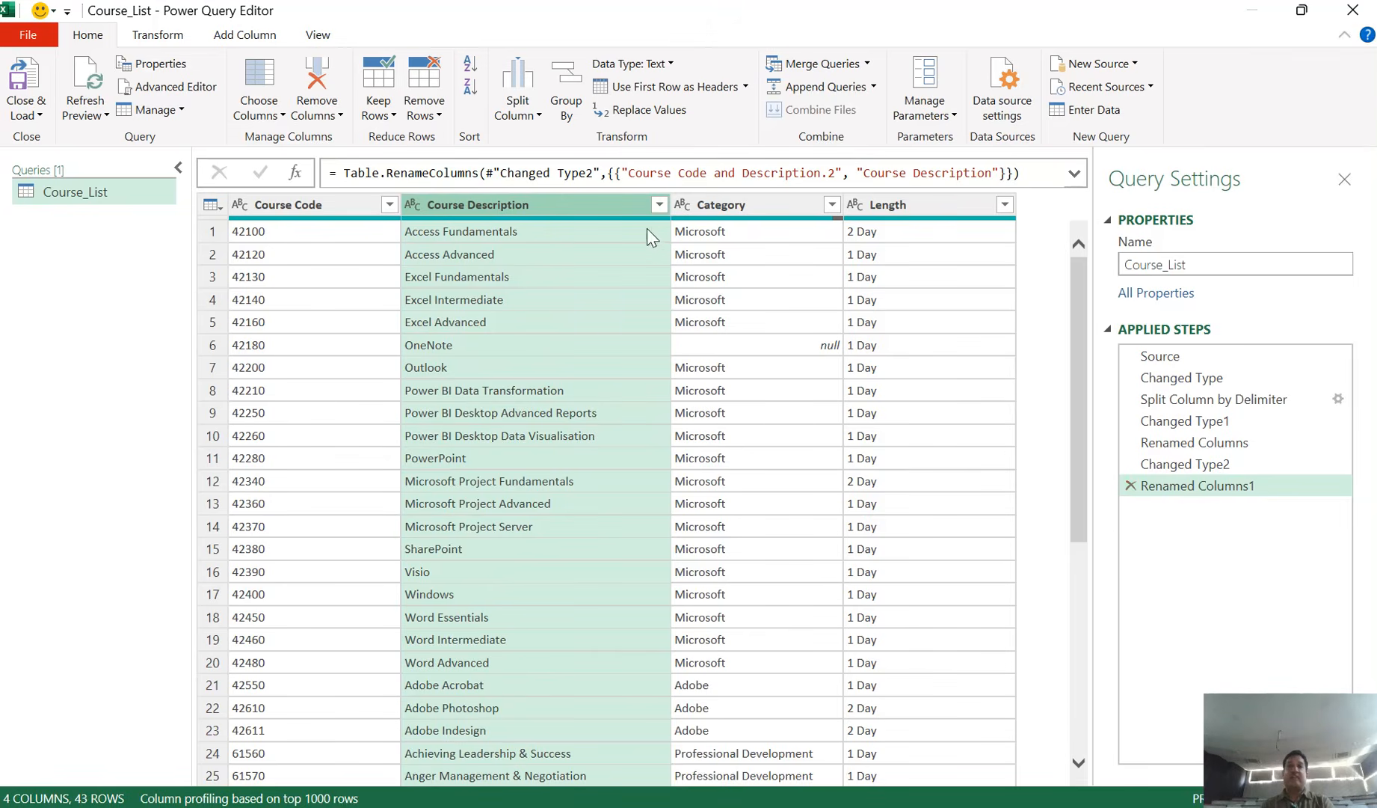
Step: Select the Category column and look through its entries down to the last row and back
click(750, 213)
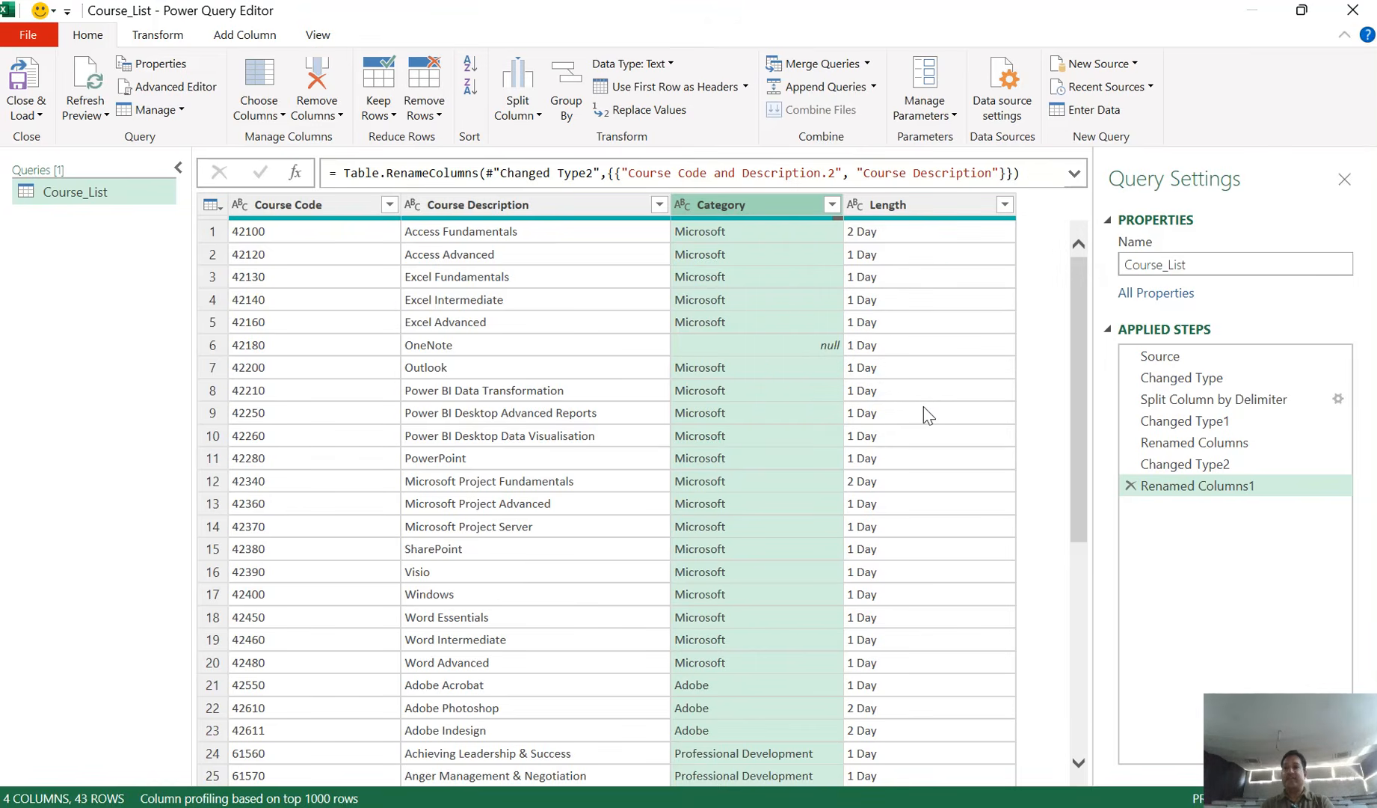
scroll(927, 415, down, 3)
scroll(925, 409, down, 4)
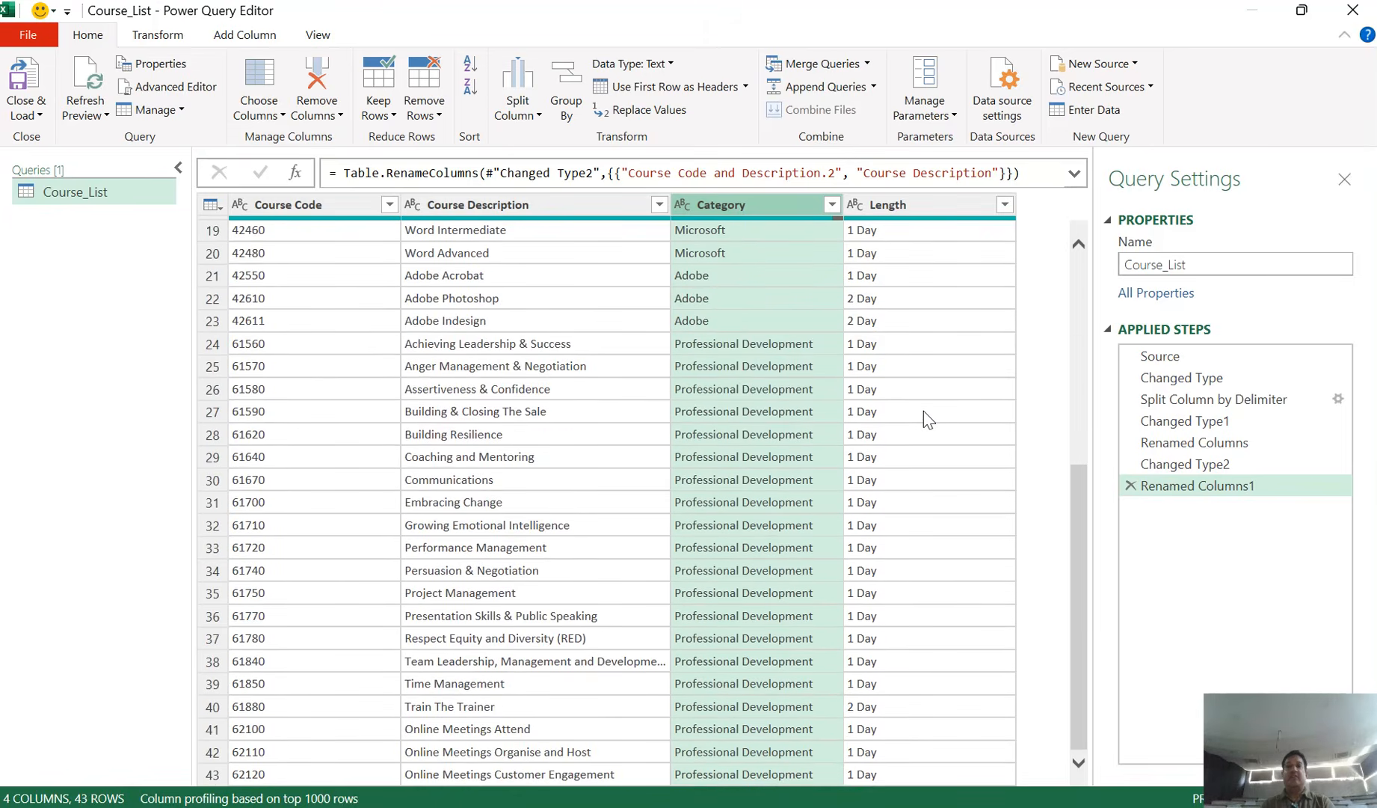
scroll(924, 413, up, 5)
scroll(927, 419, up, 1)
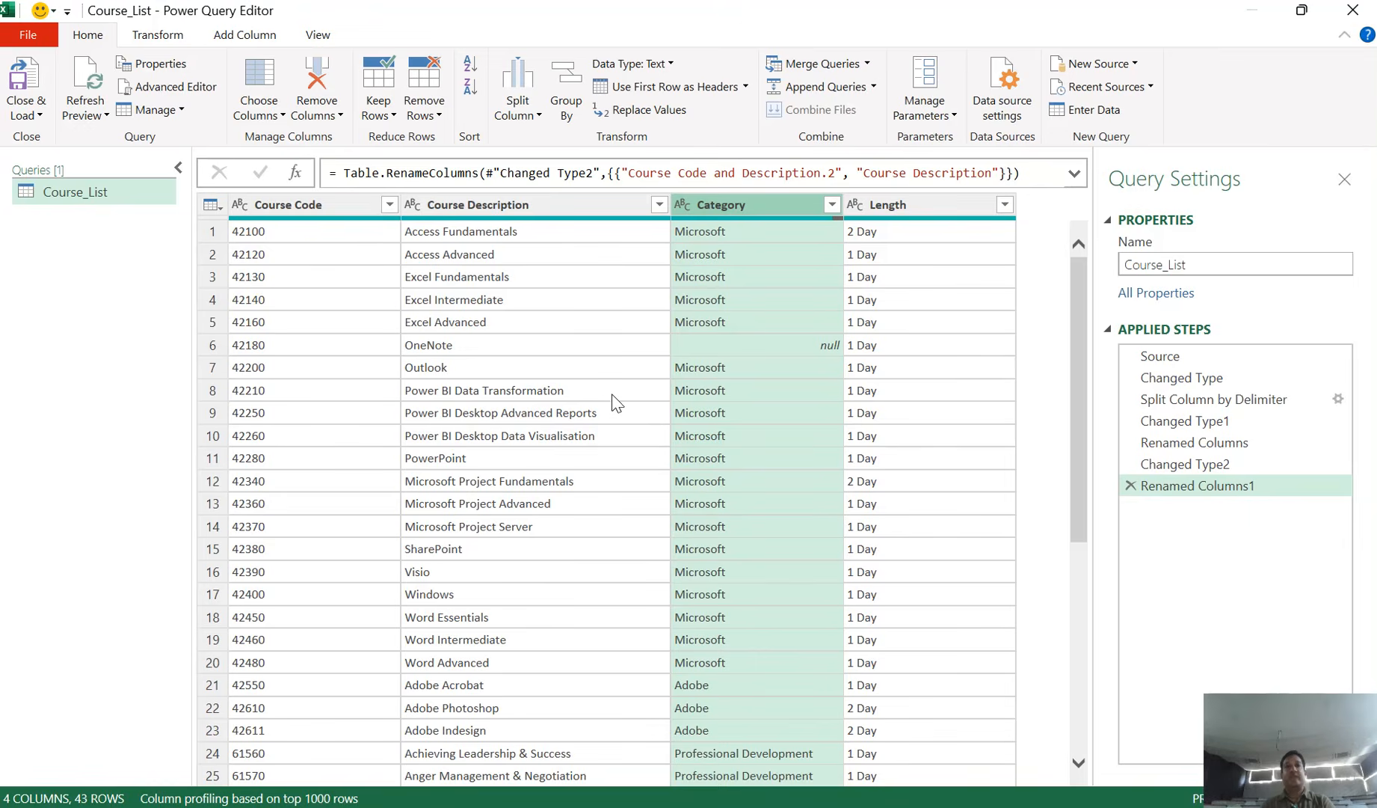
Step: Load the Course_List query to a new worksheet as a table and dismiss the table style tip
click(40, 116)
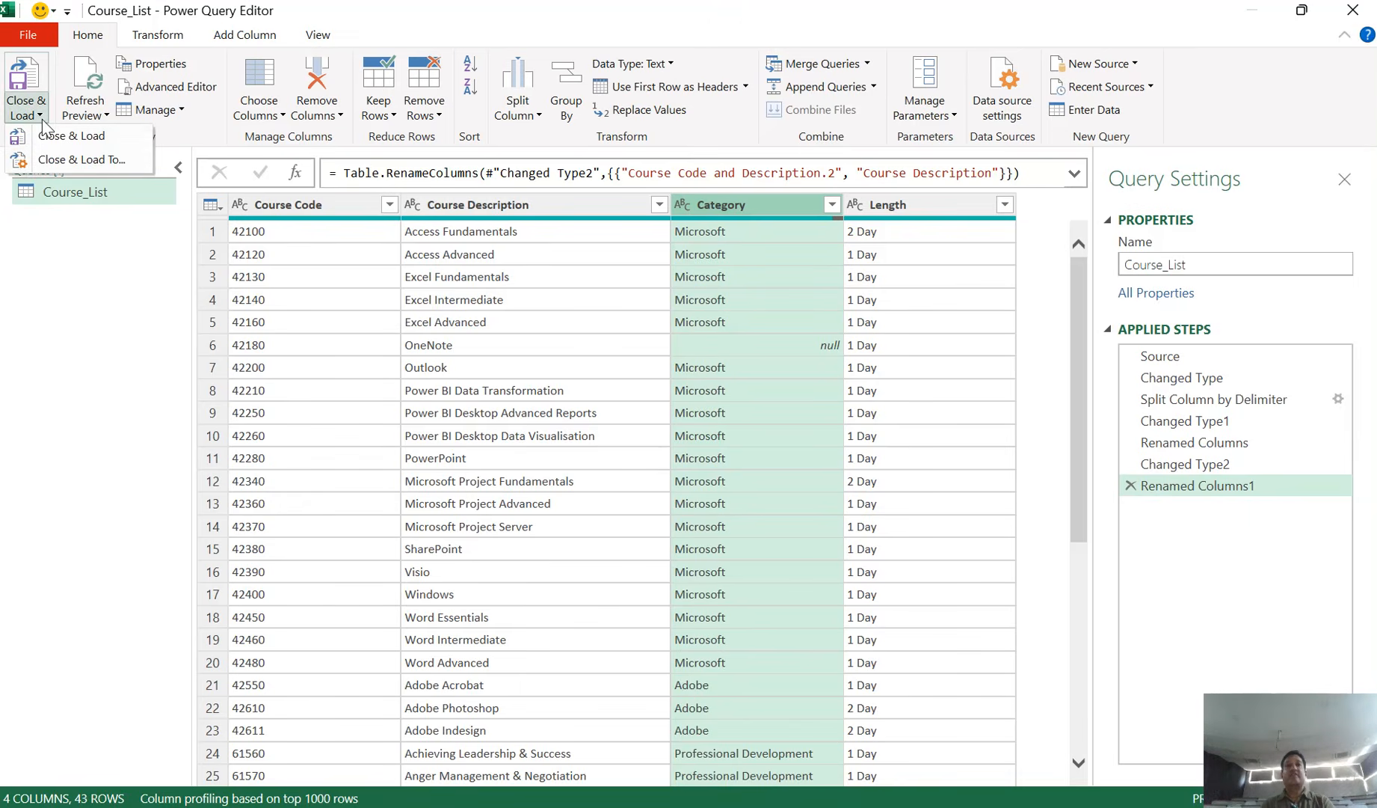
click(78, 160)
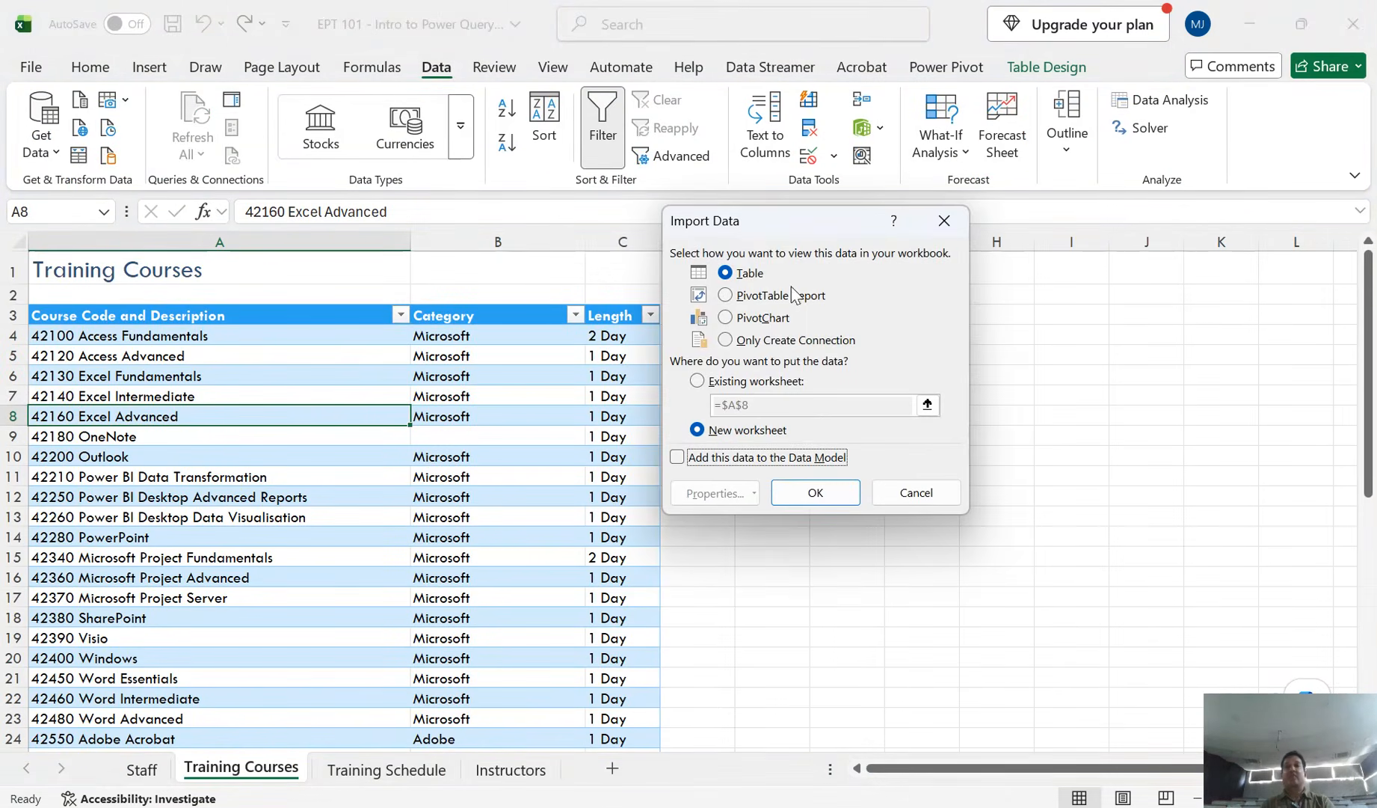
drag(809, 220, 846, 301)
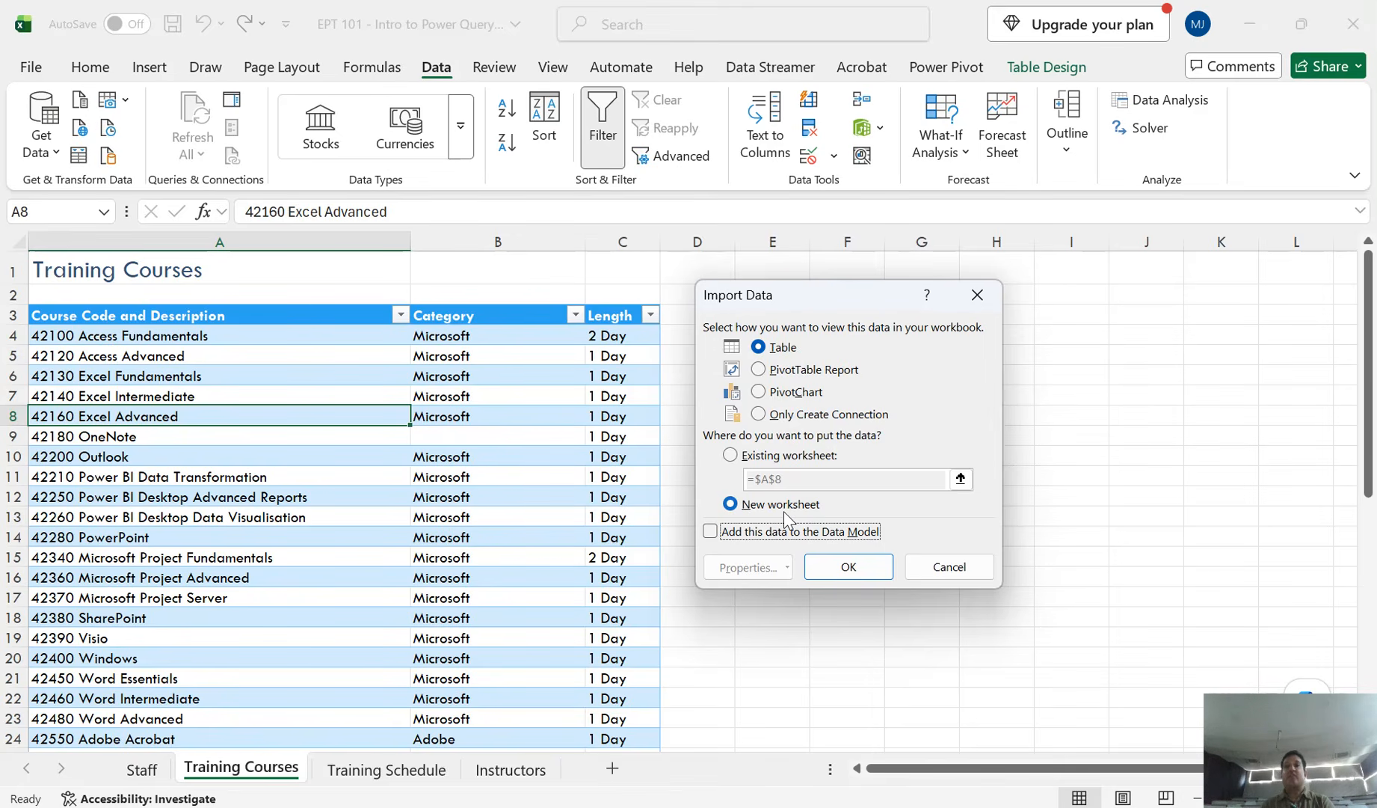
click(848, 567)
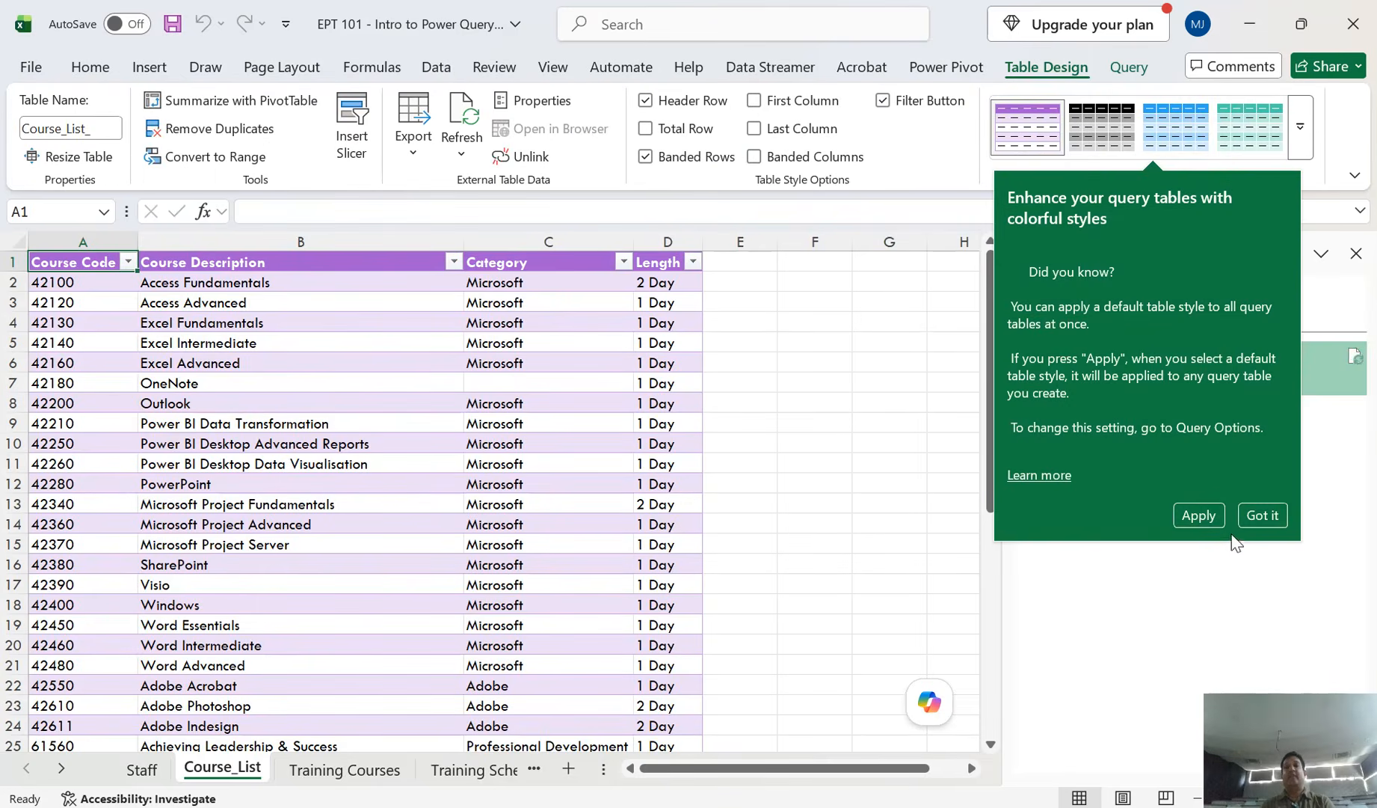
click(1262, 516)
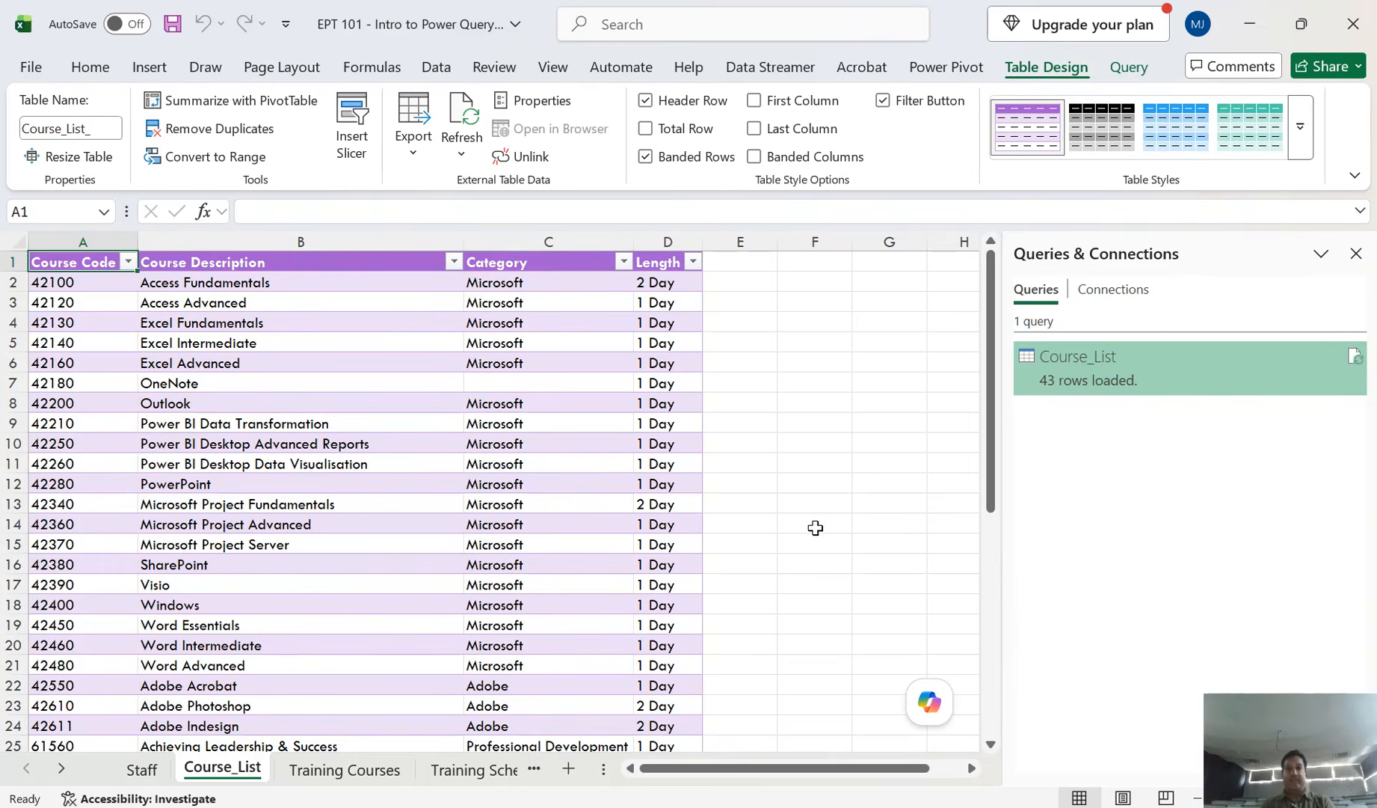
Step: Compare the source table on the Training Courses sheet with the loaded Course_List table and look over the query commands
click(386, 766)
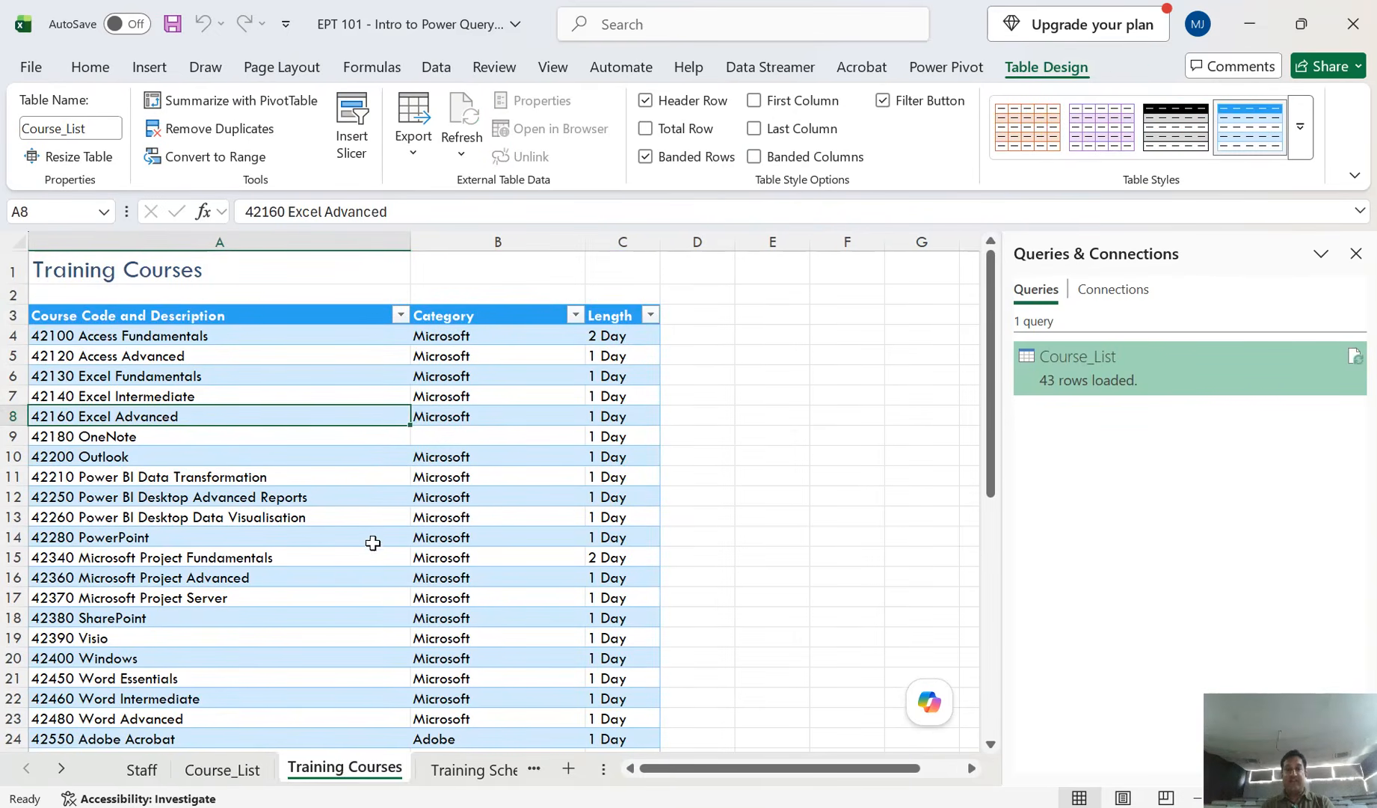
click(240, 772)
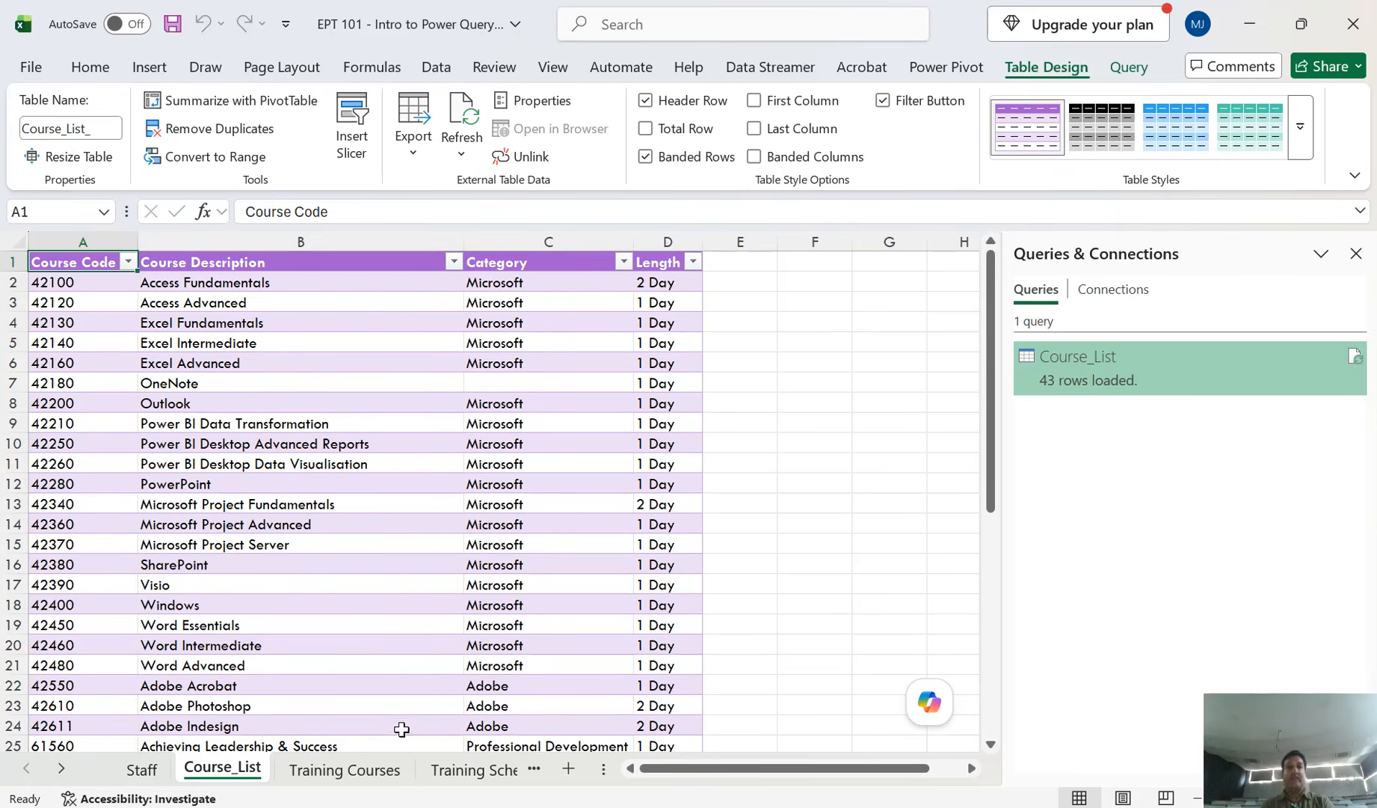
click(380, 770)
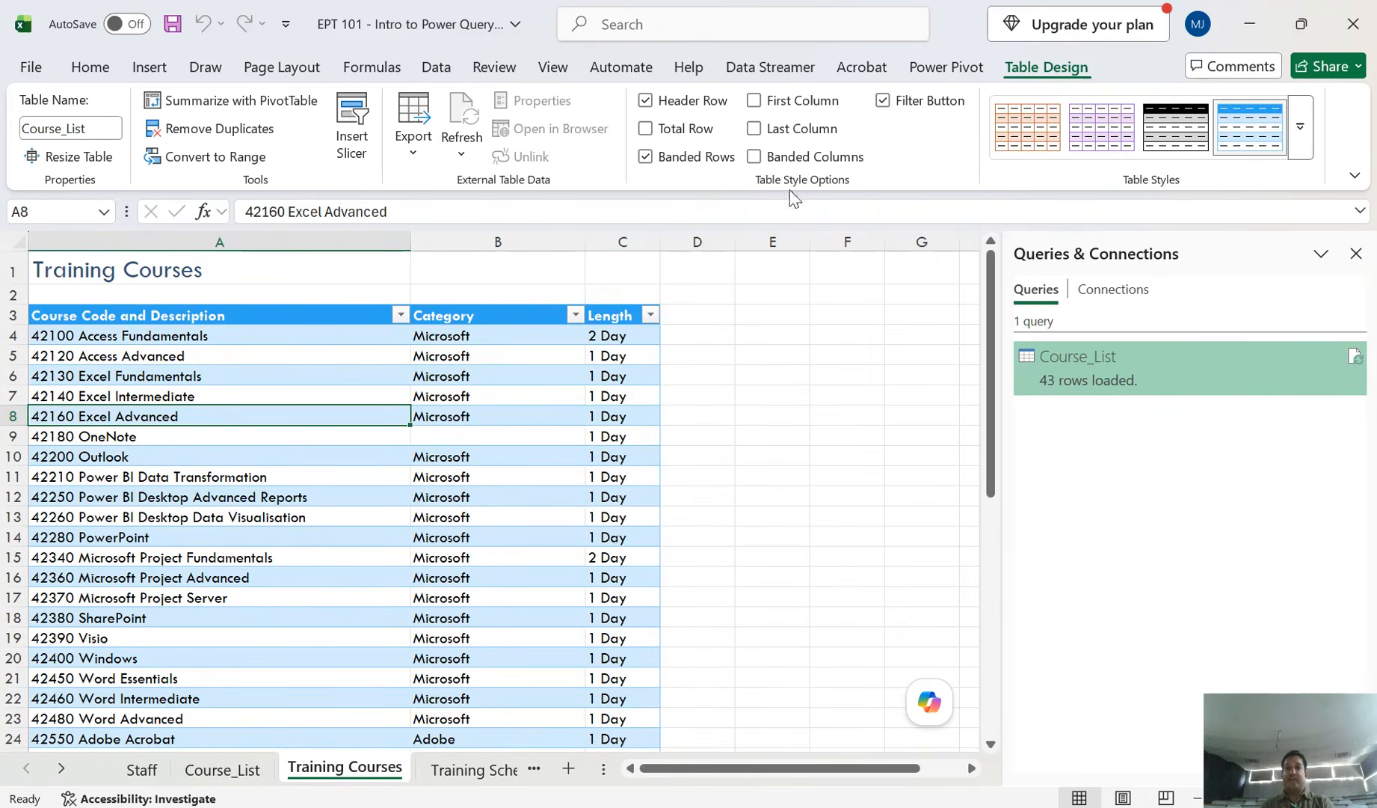
click(246, 771)
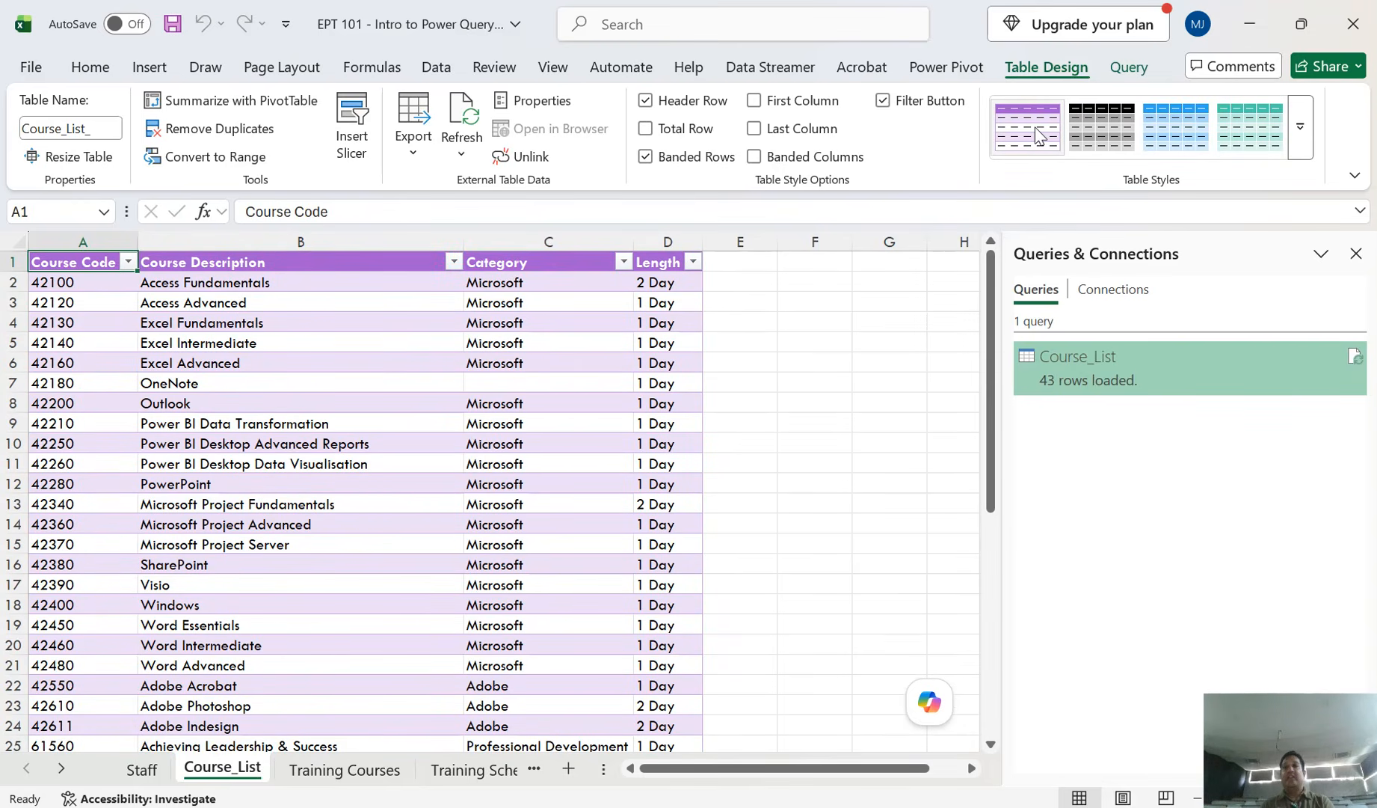
click(1129, 69)
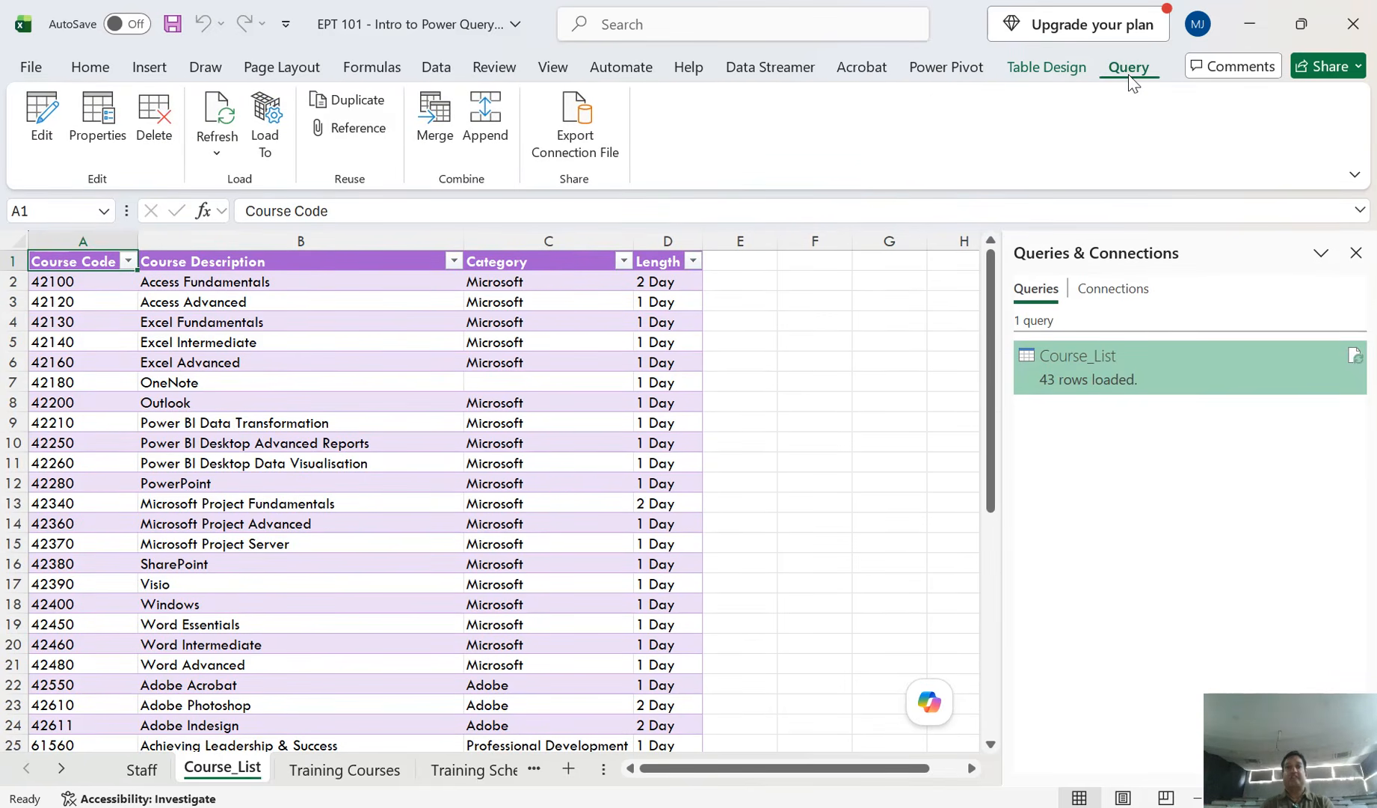
click(376, 367)
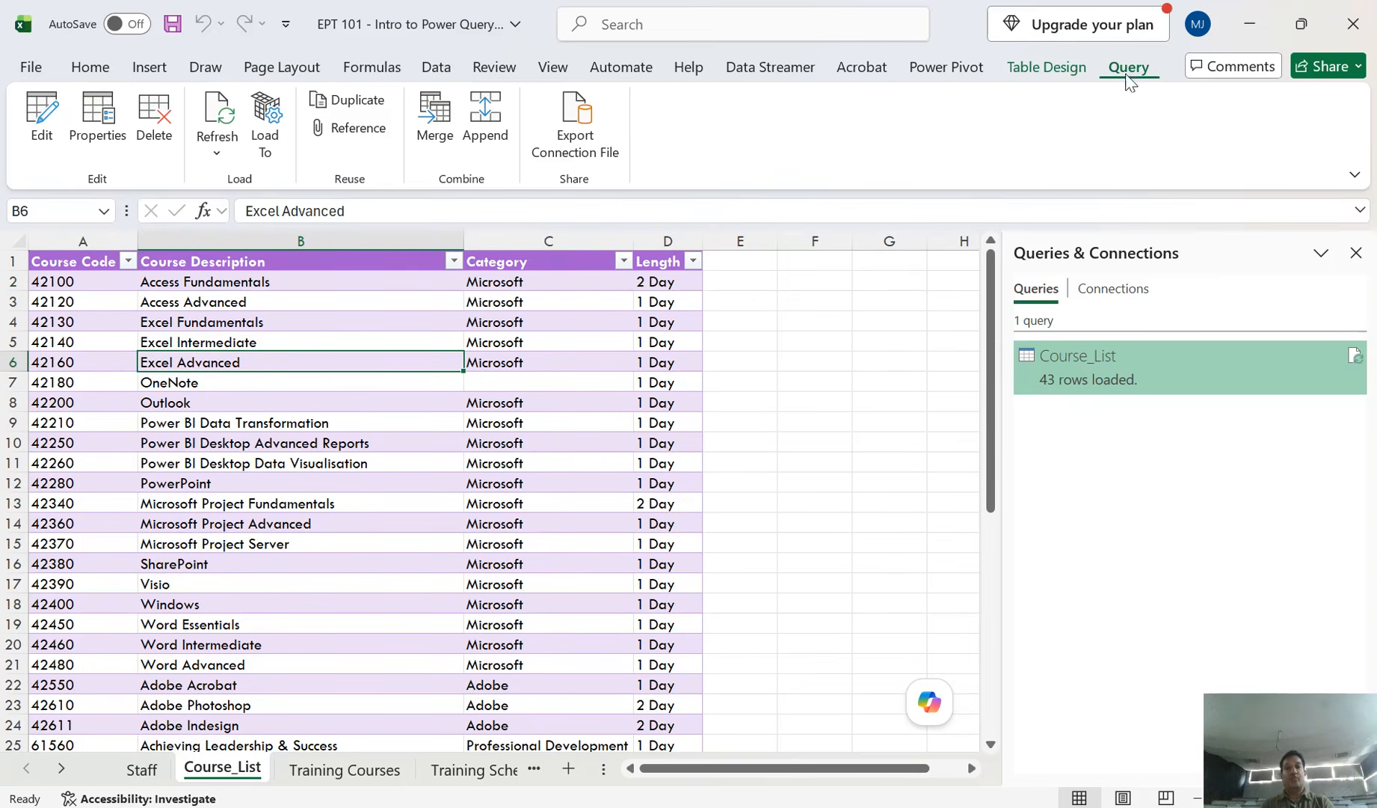
click(345, 770)
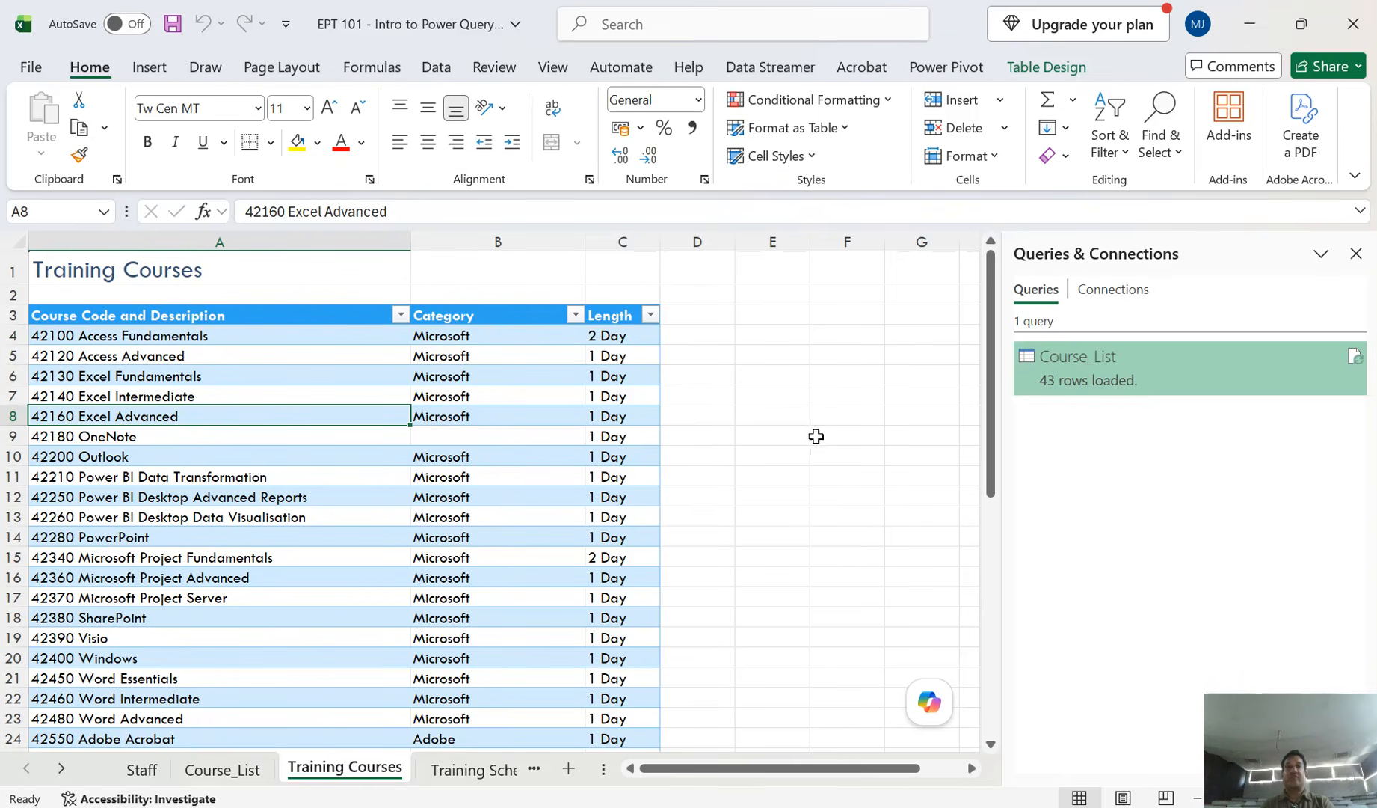
Step: Hide the Queries & Connections pane, show it again and make it narrower
click(441, 71)
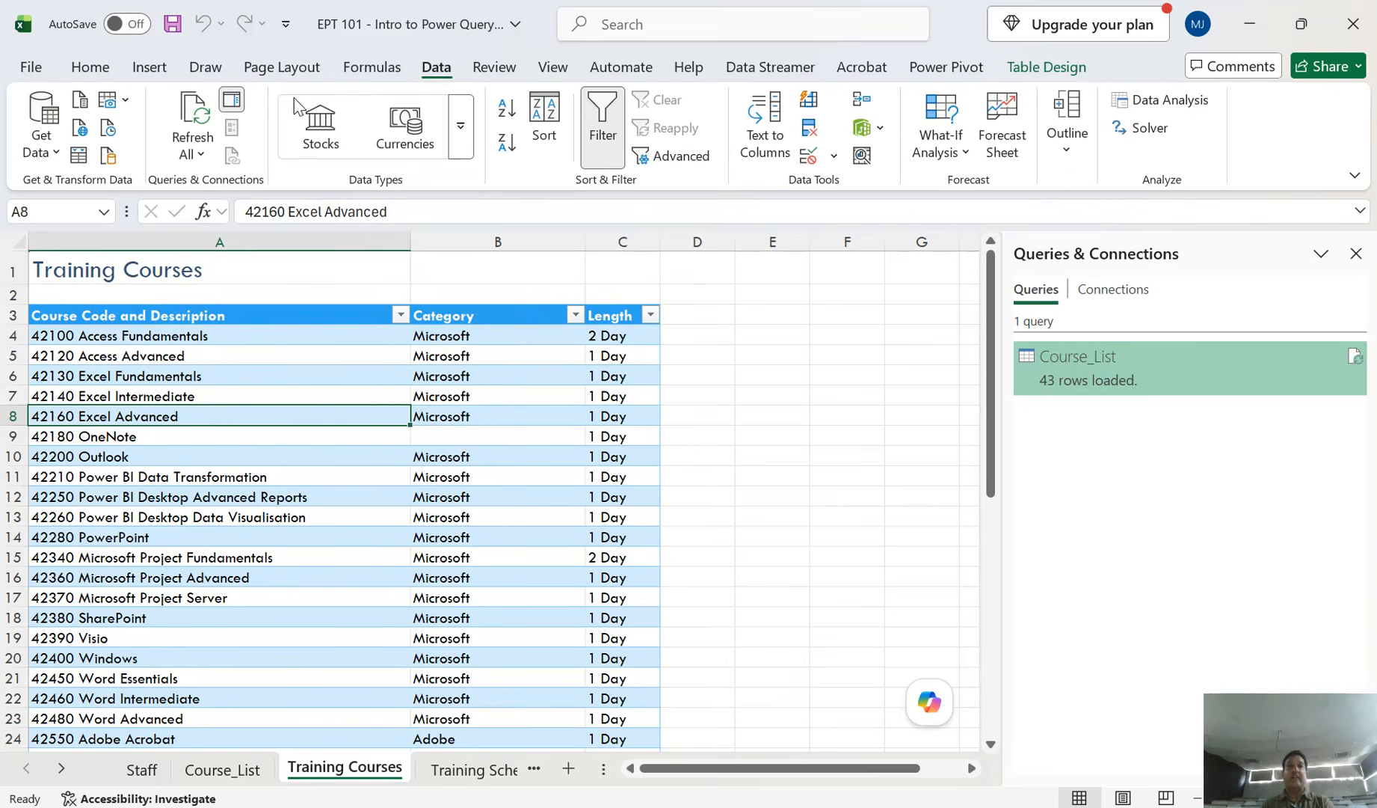
click(238, 104)
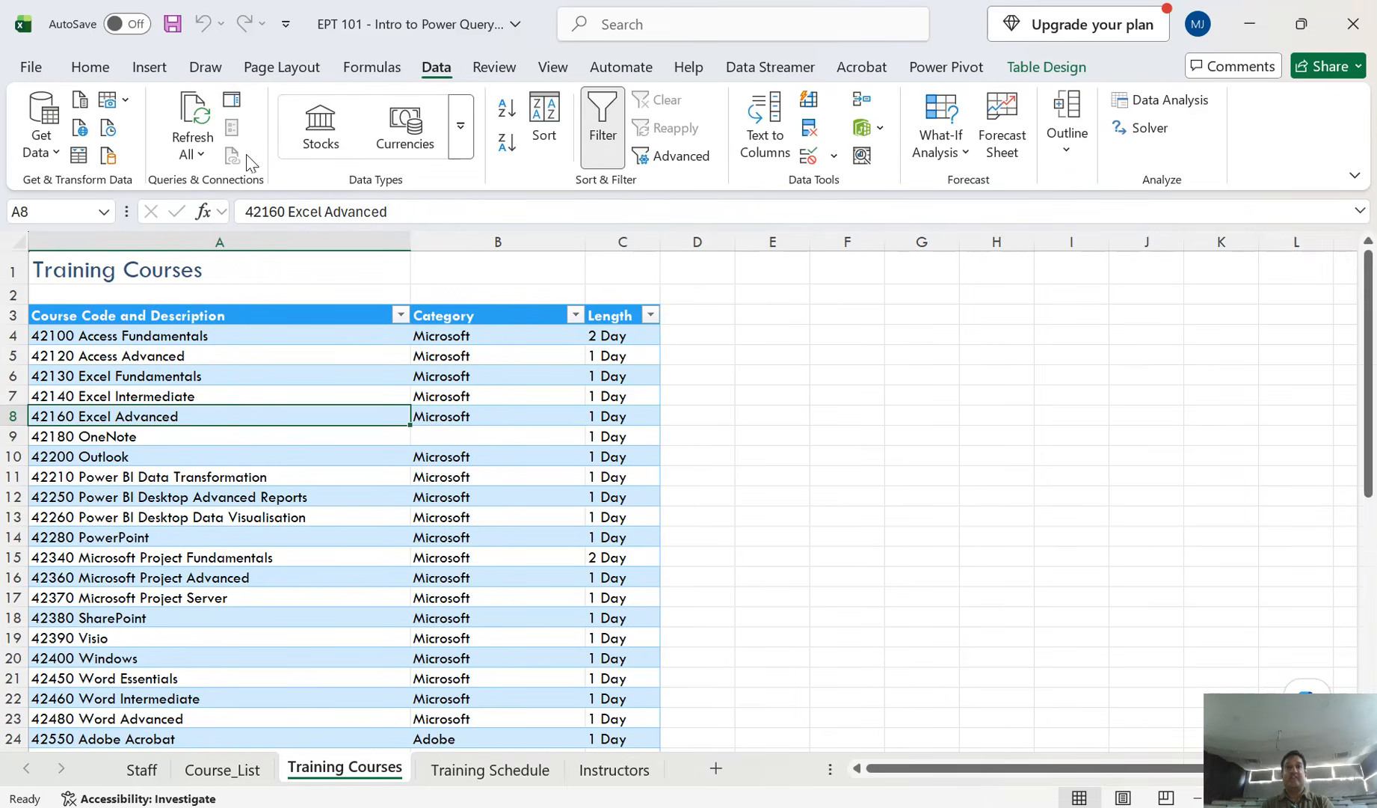
click(233, 100)
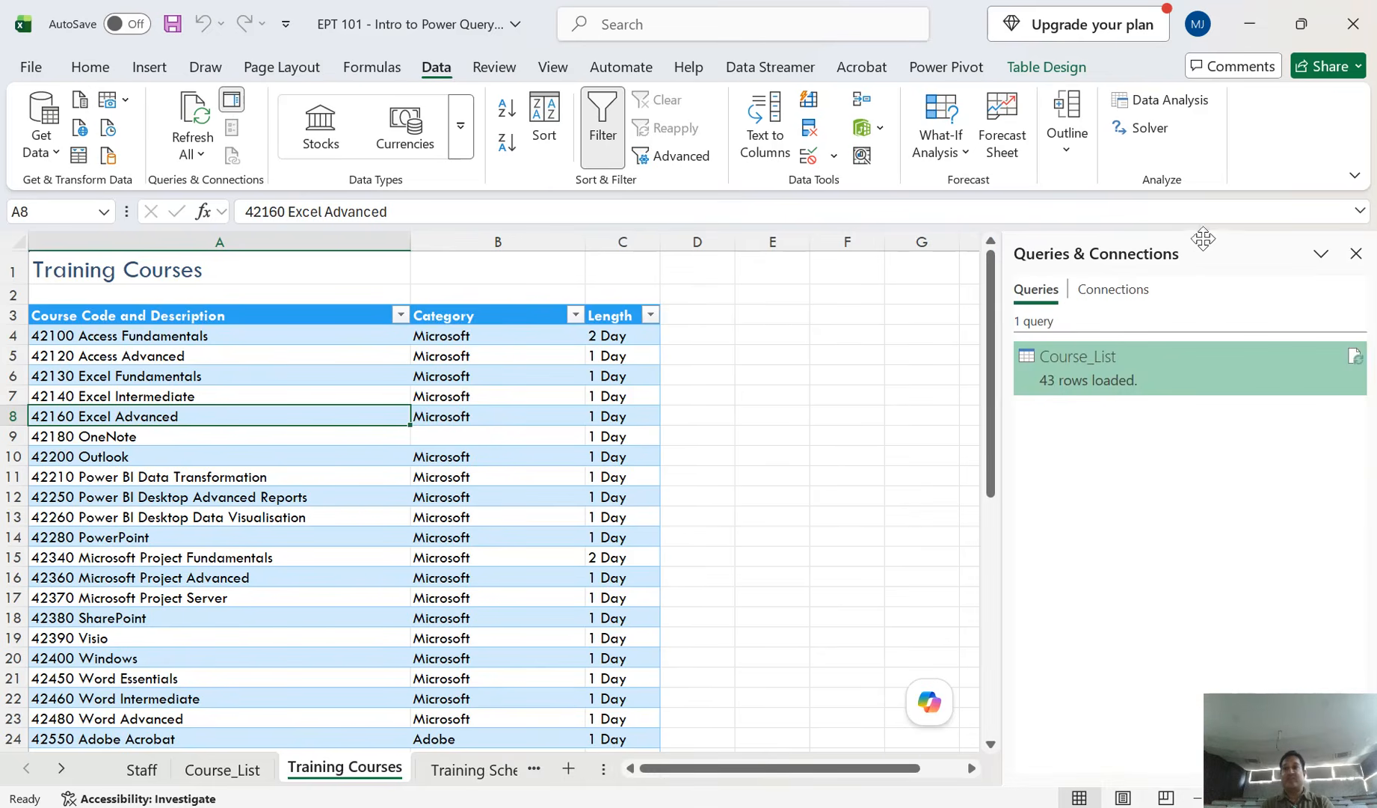
drag(1002, 494, 1066, 493)
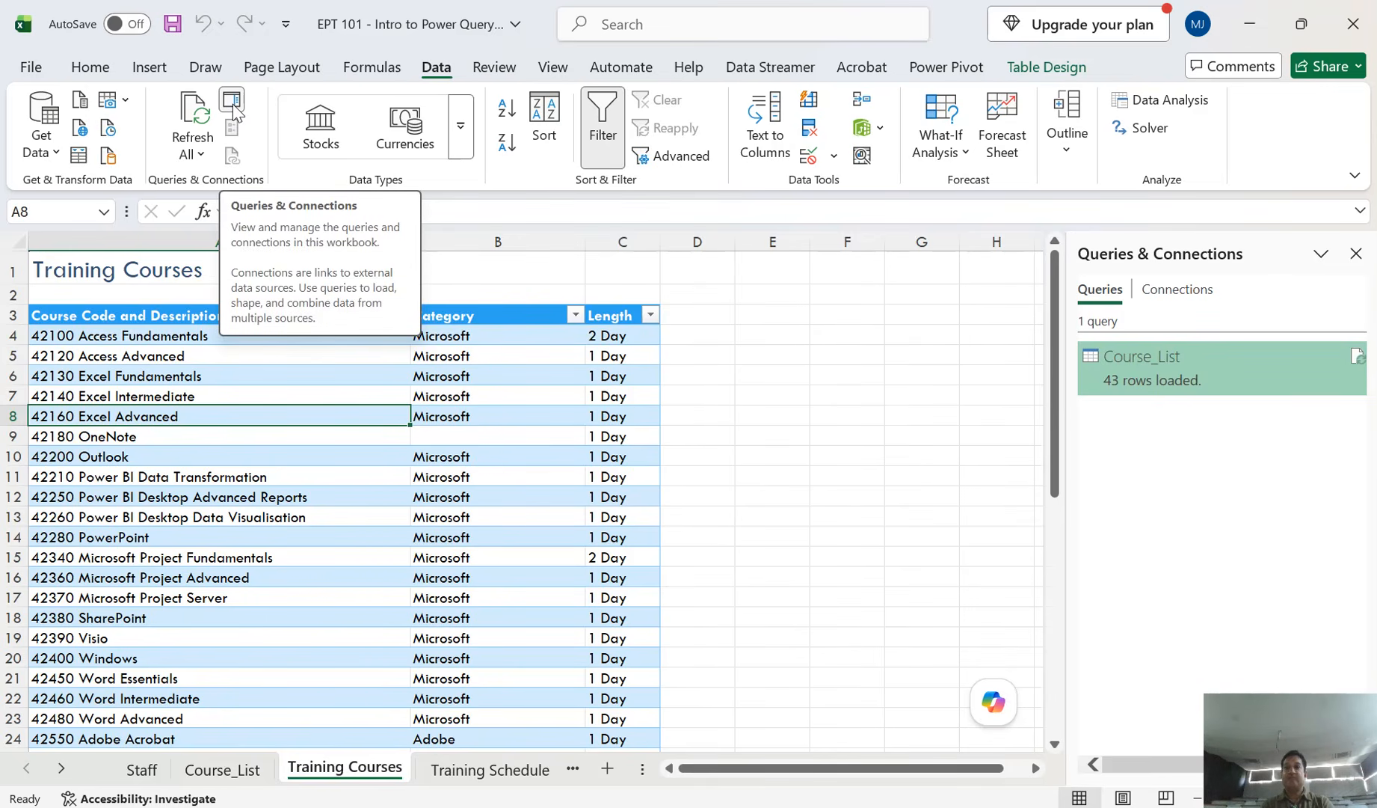
Step: Fill the blank Category cell B9 of the OneNote course on the Training Courses sheet with Microsoft from the cell above
click(235, 772)
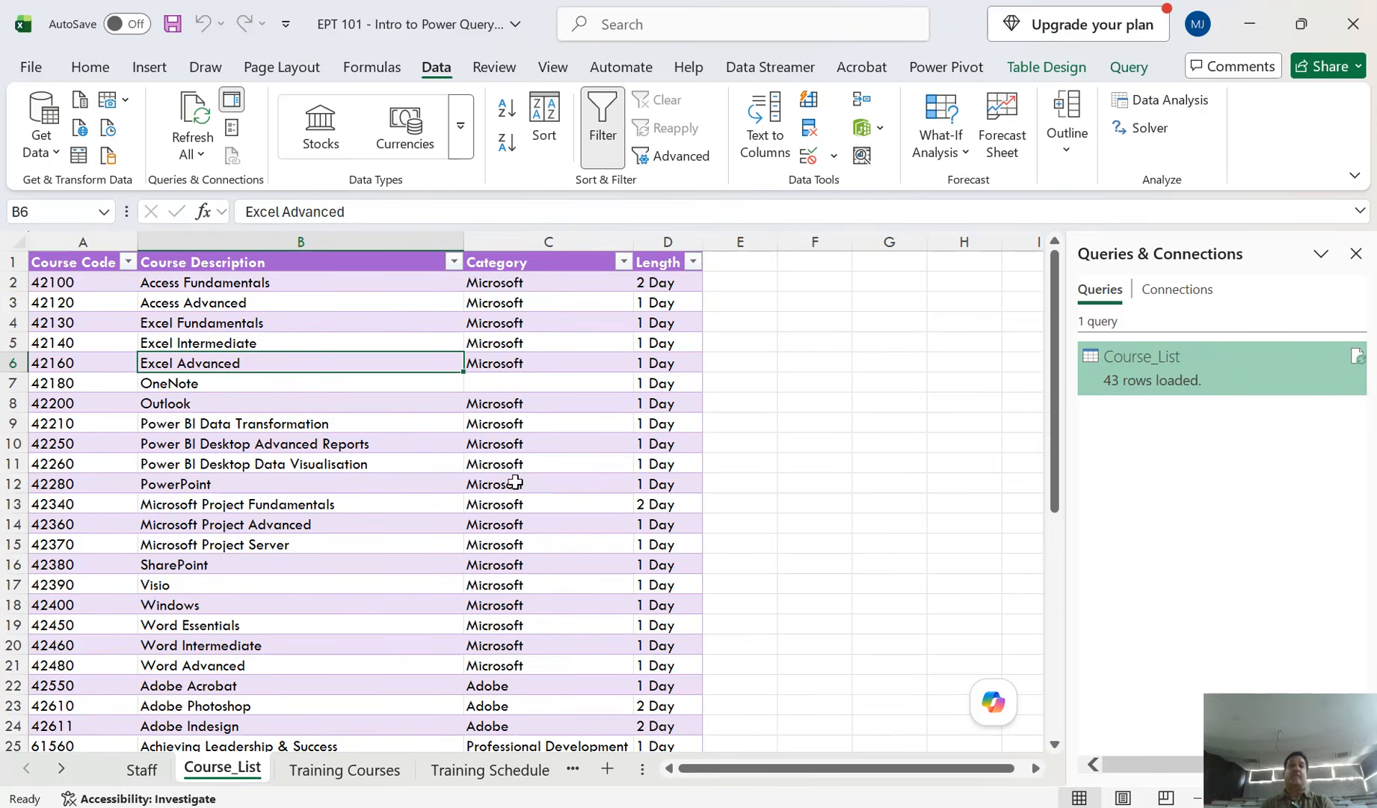
click(372, 769)
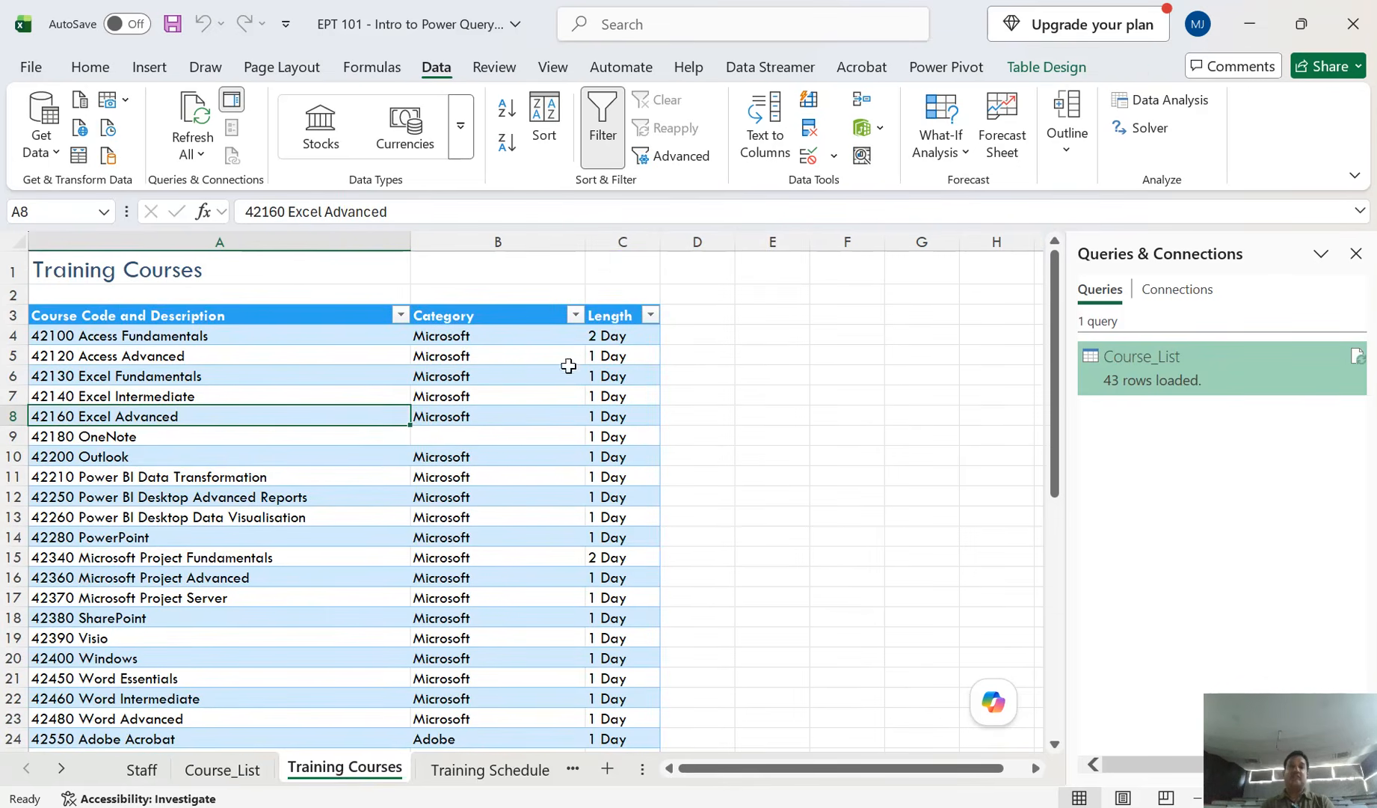
click(251, 770)
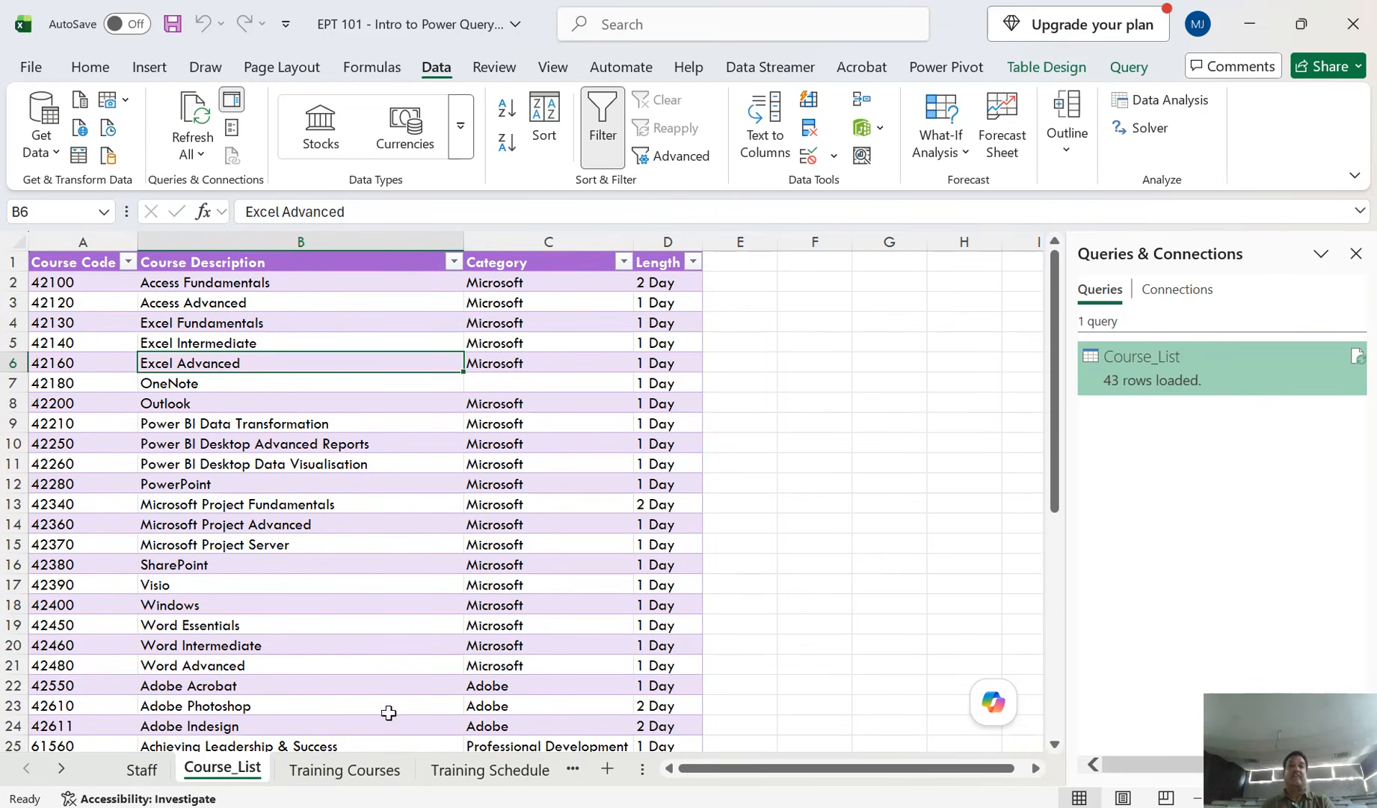
click(382, 777)
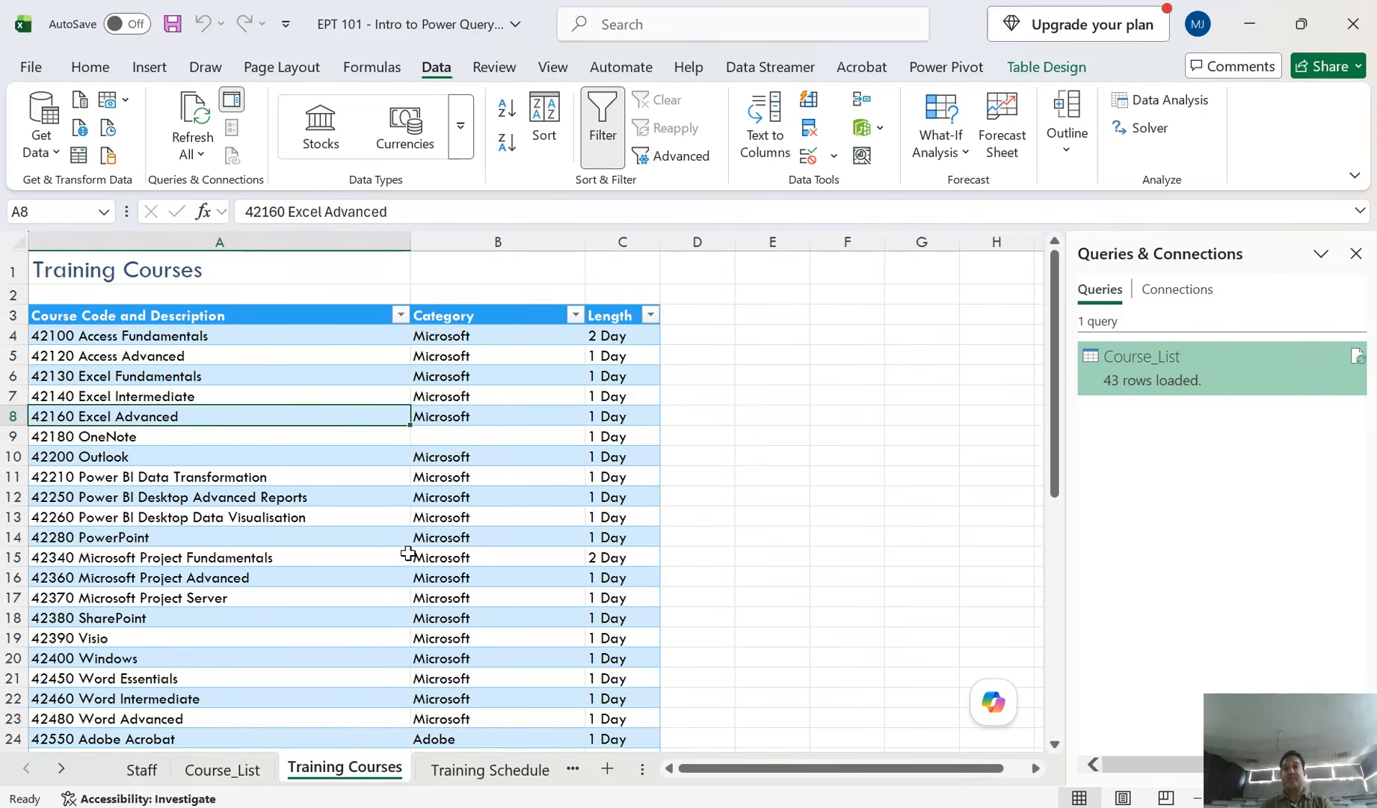
click(498, 438)
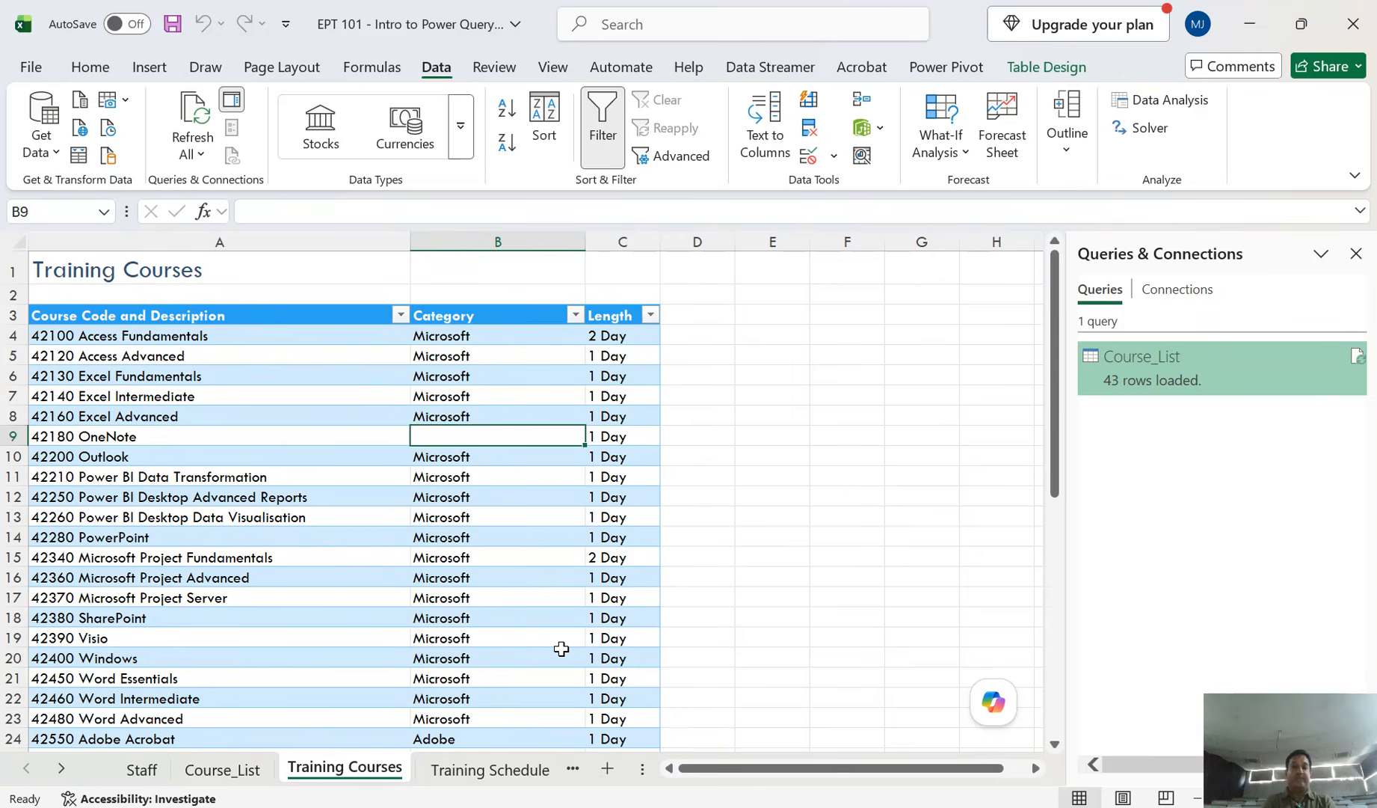
key(ctrl+d)
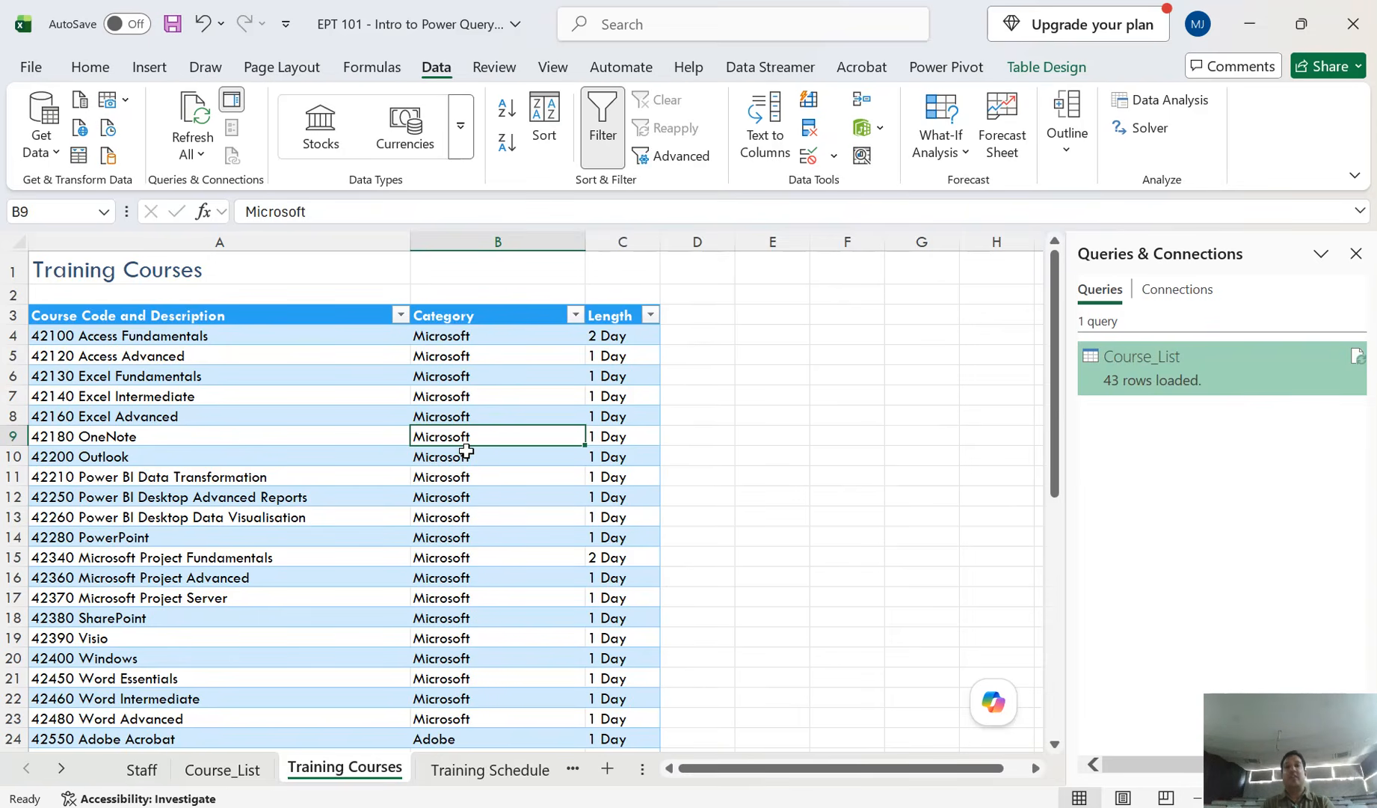
Step: Check the OneNote category in cell C7 of the Course_List sheet and refresh the Course_List query
click(222, 770)
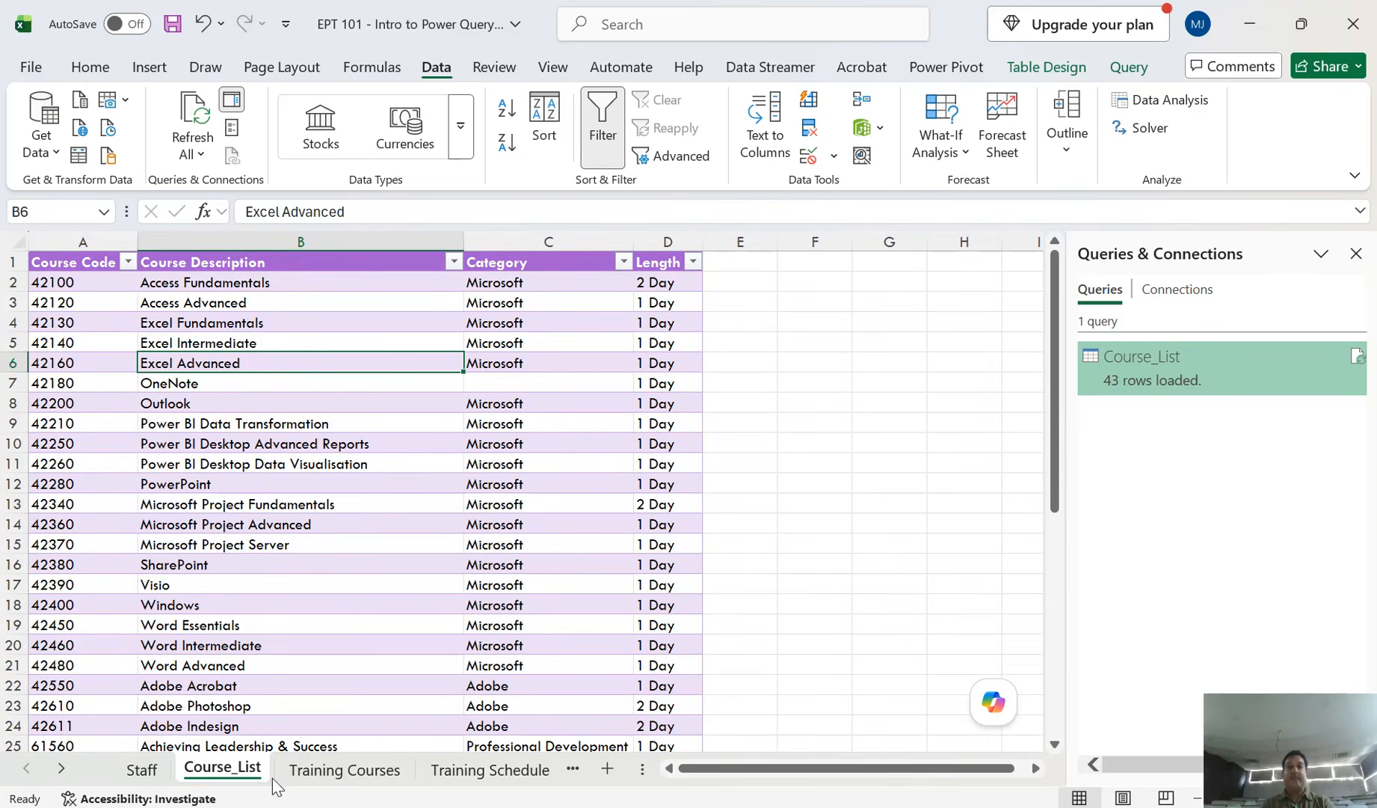
click(530, 383)
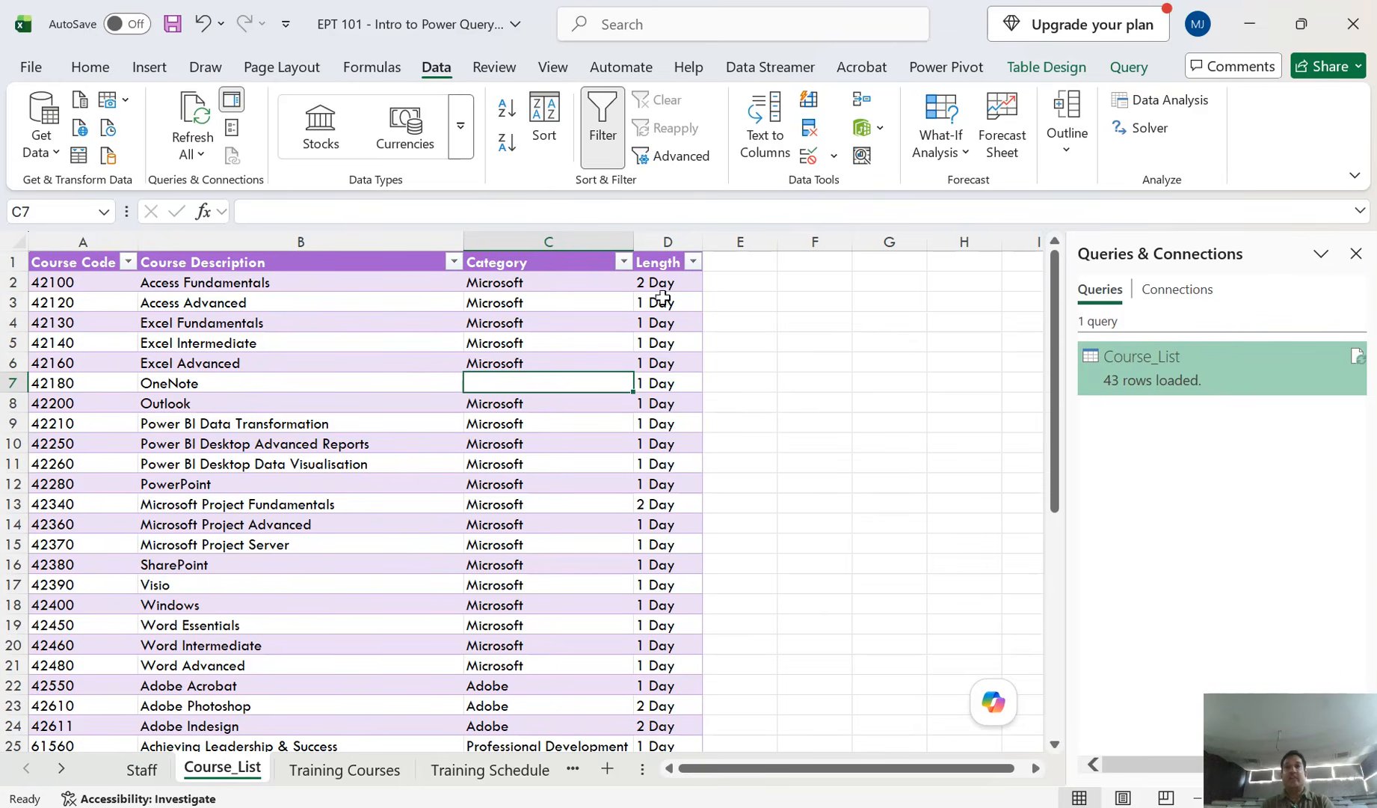
click(1125, 66)
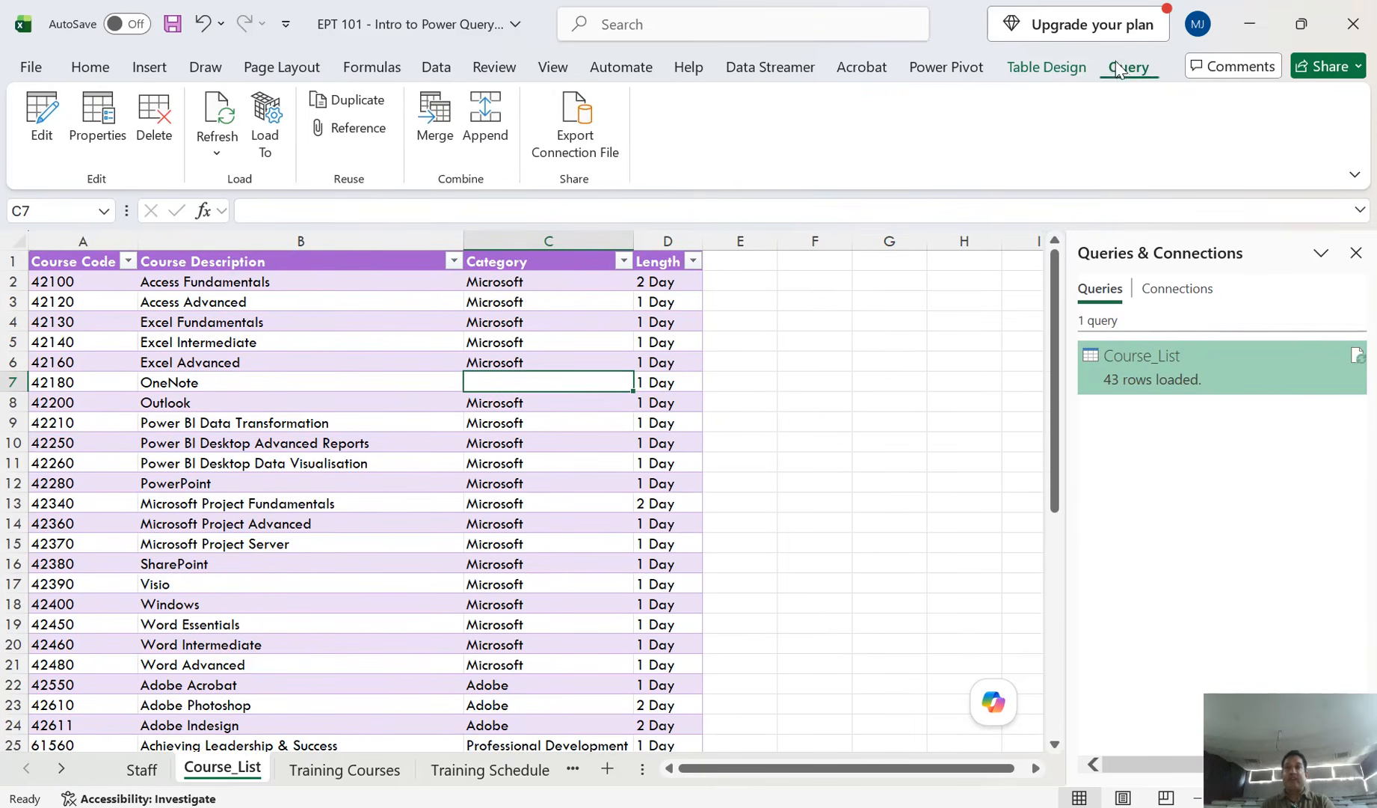
click(217, 157)
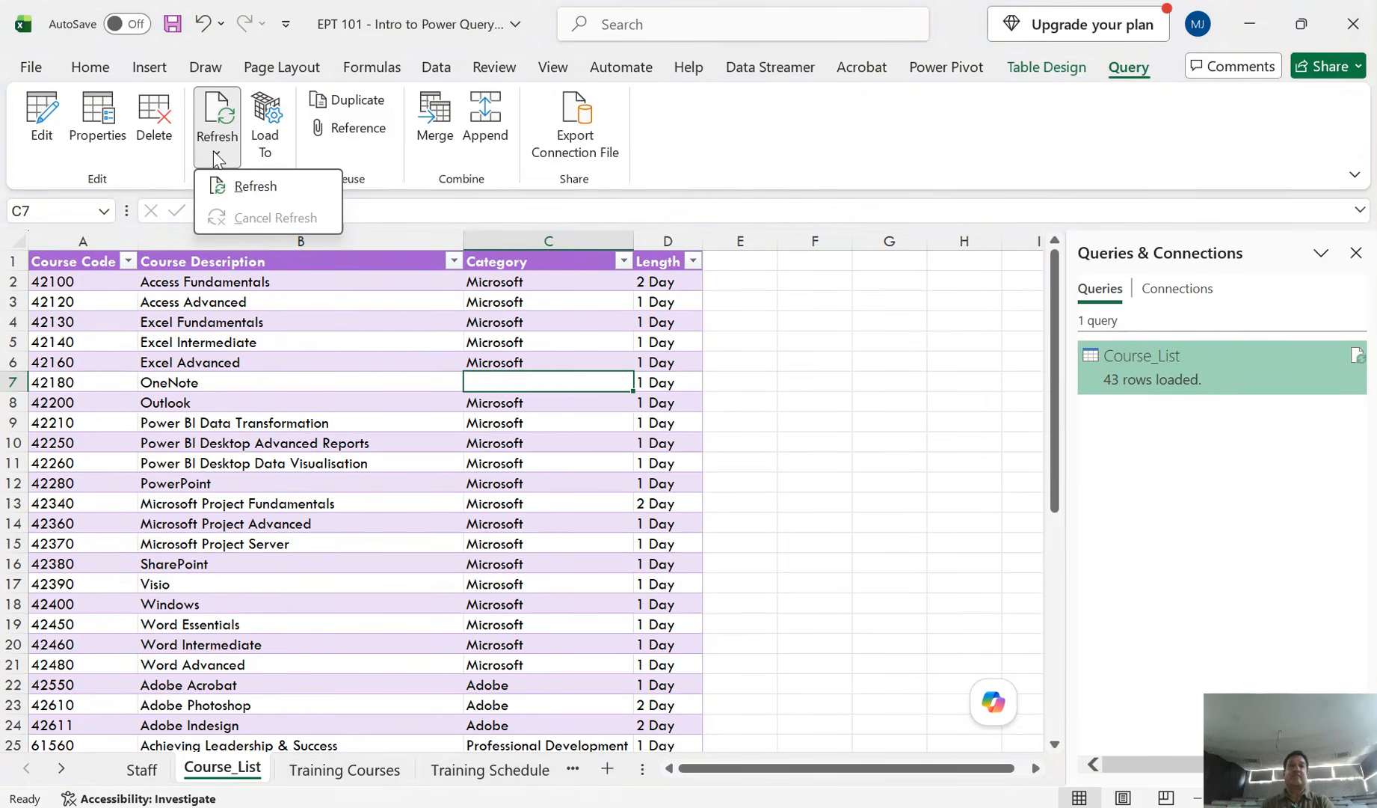
click(223, 191)
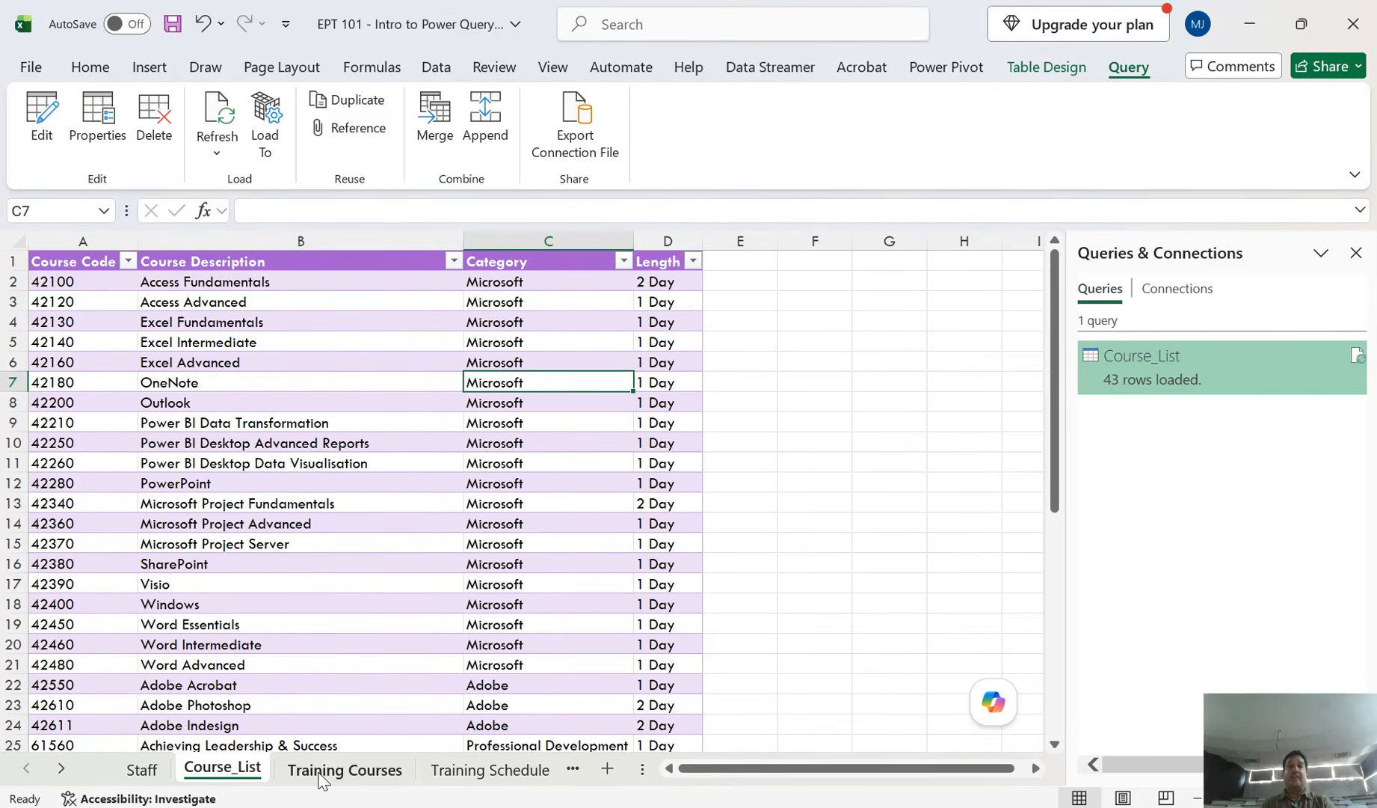
Step: Compare the Training Courses source with the Course_List output and refresh the loaded table two more times
click(344, 769)
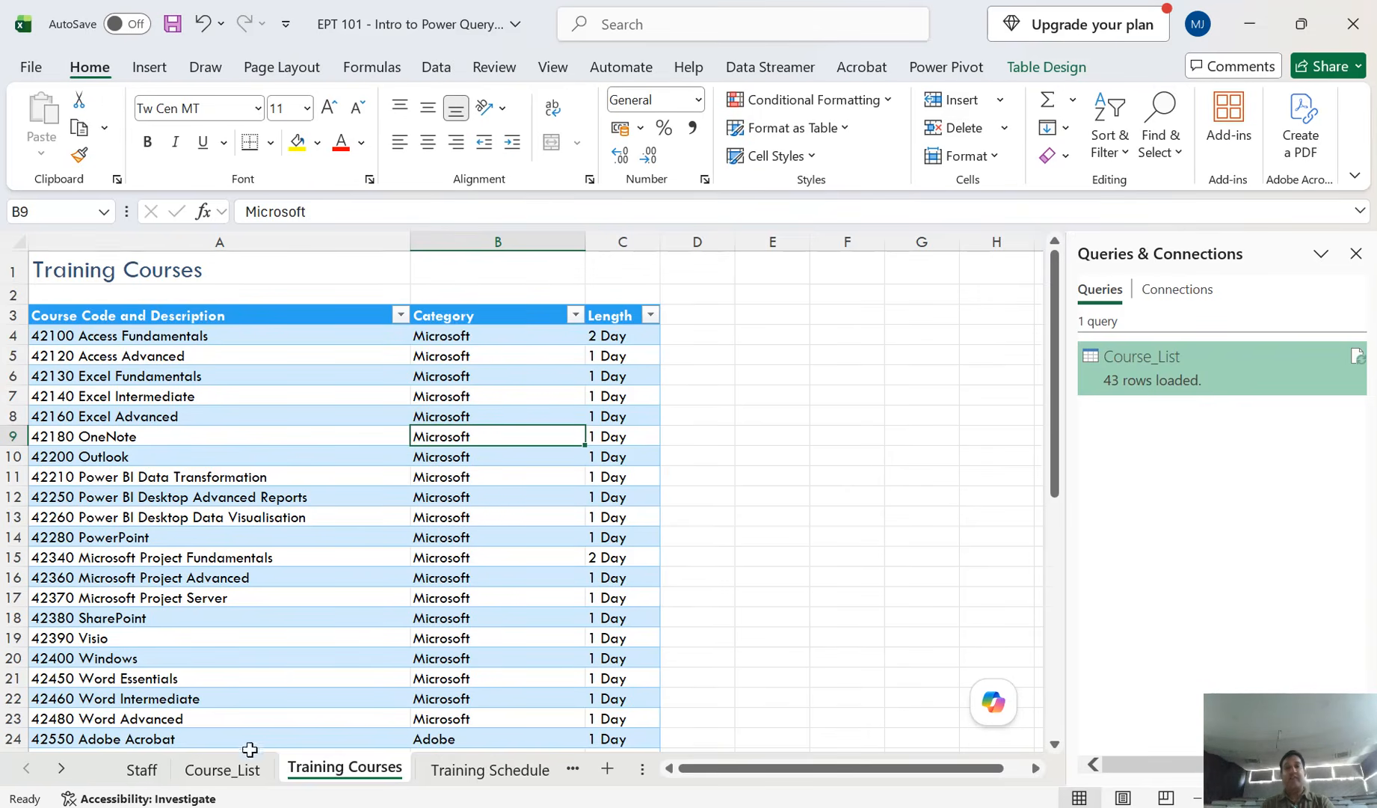
click(216, 769)
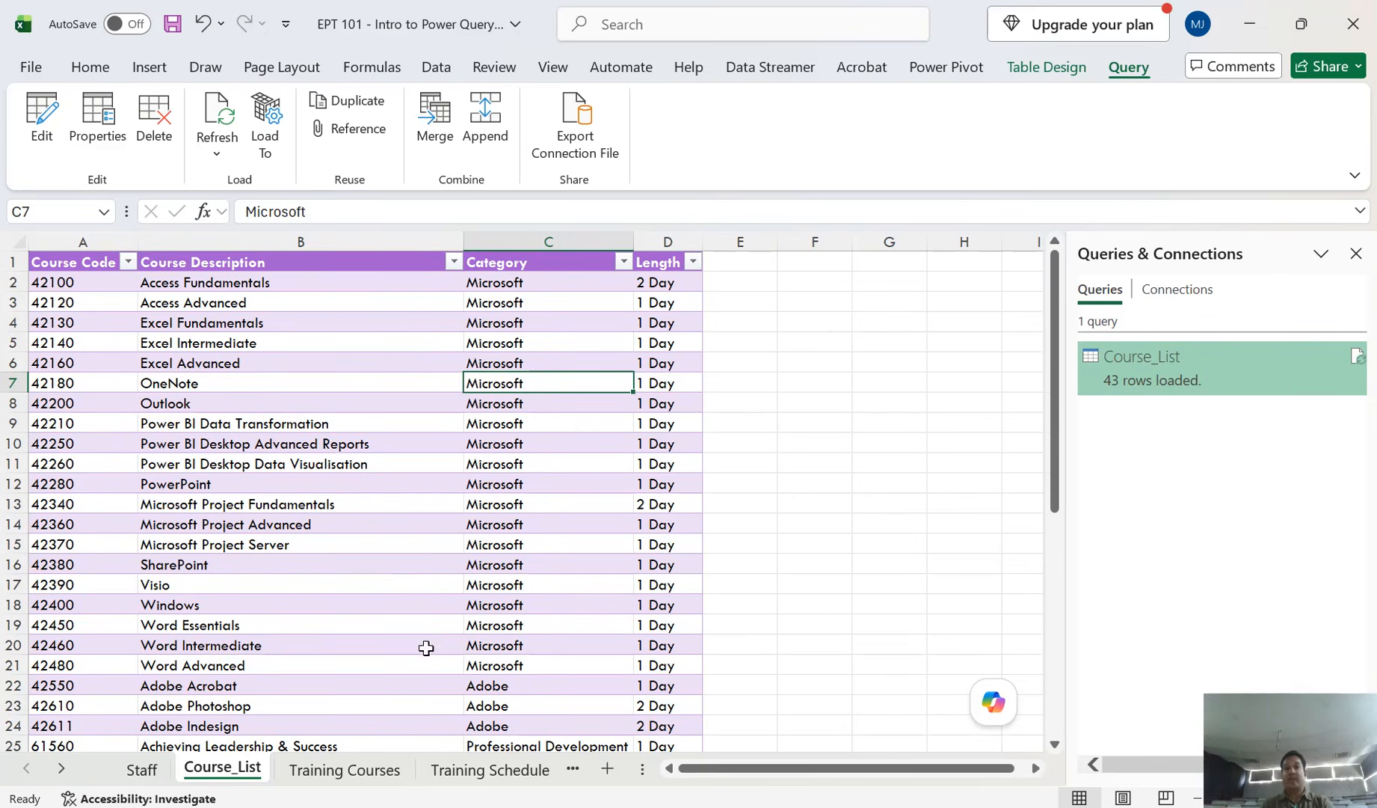
click(371, 774)
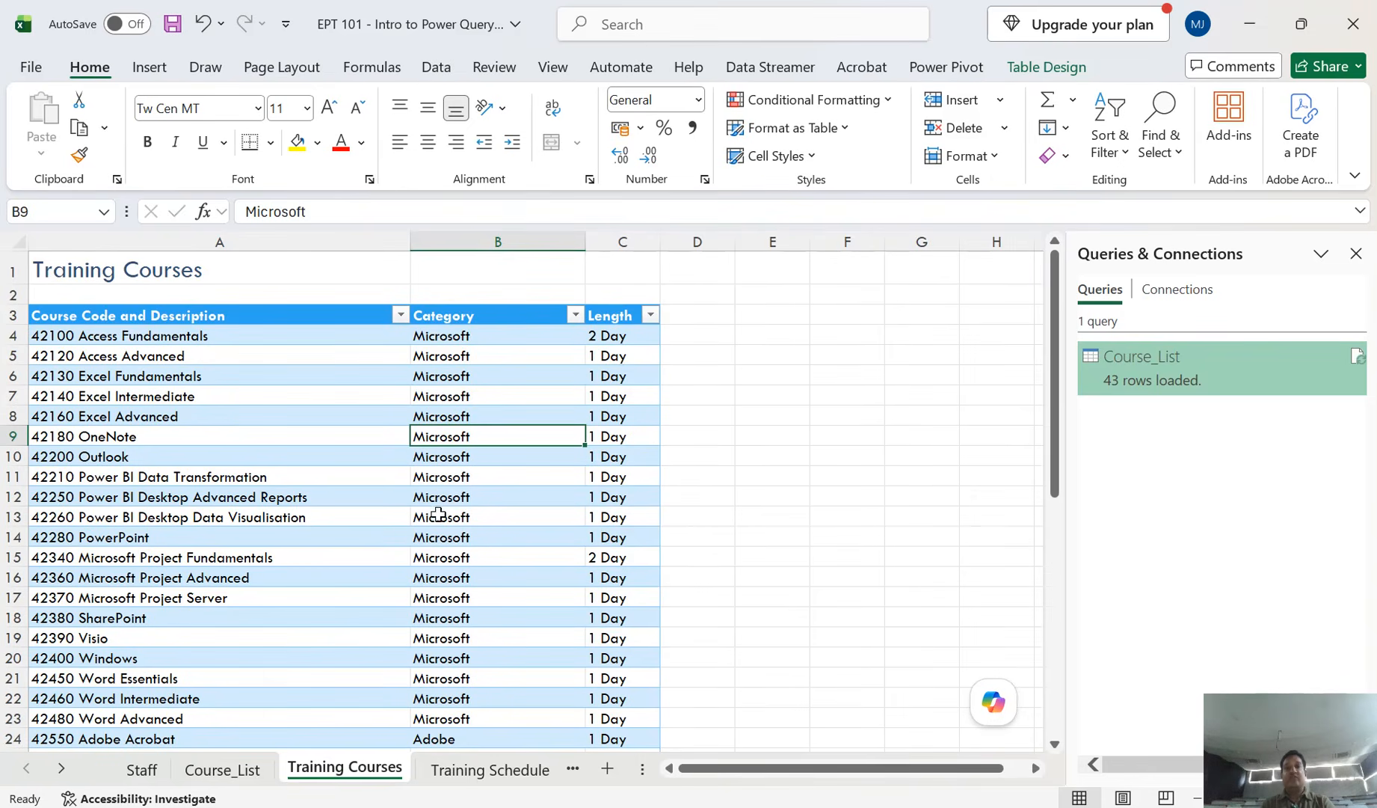
click(250, 772)
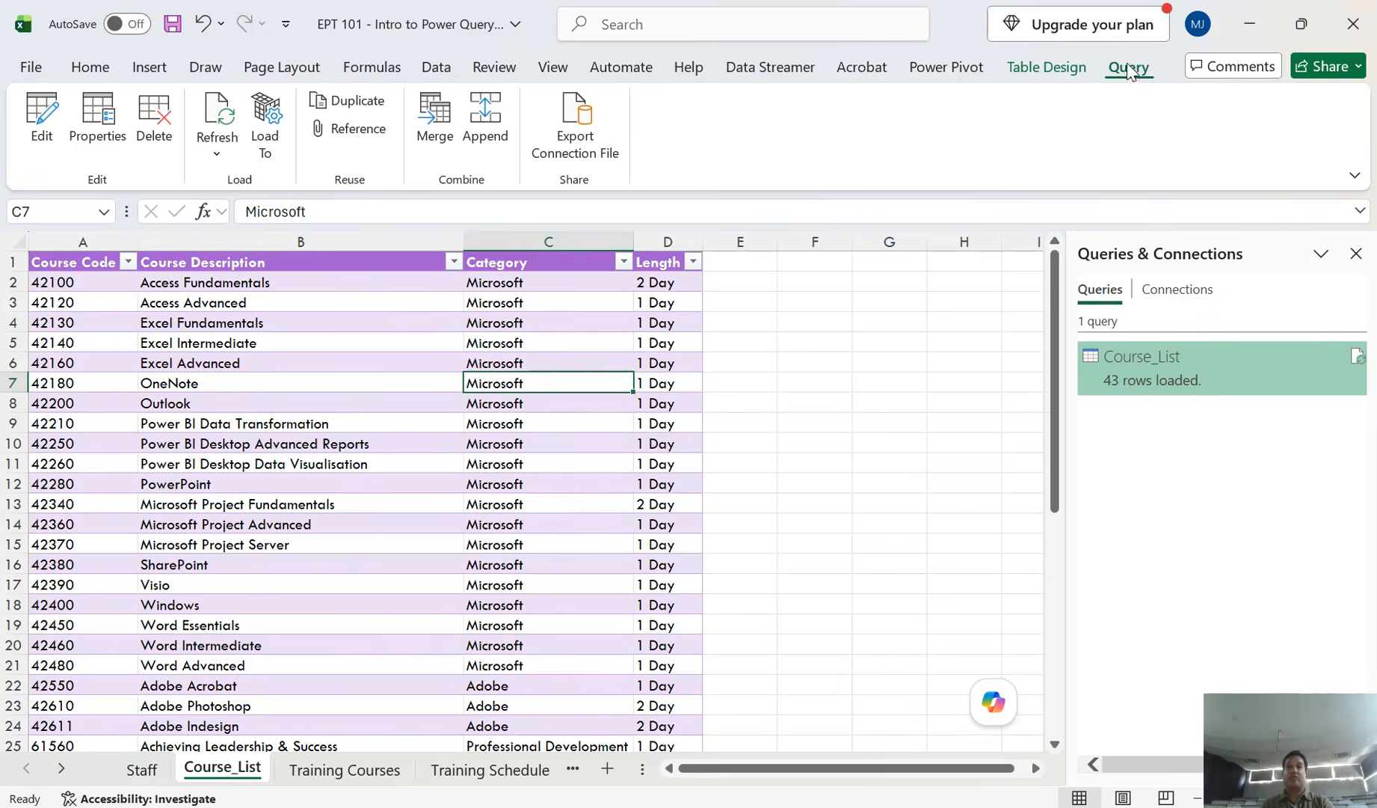
click(217, 150)
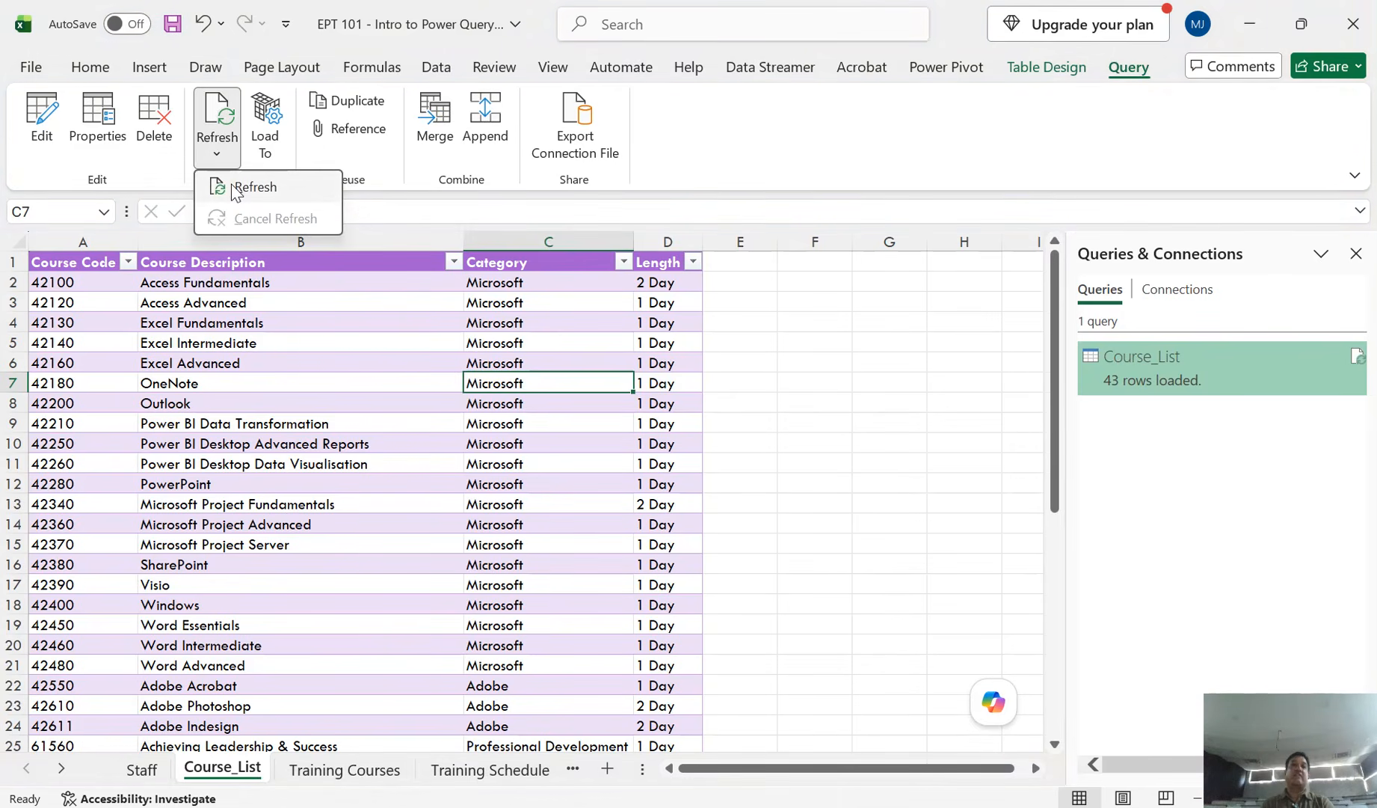
click(237, 184)
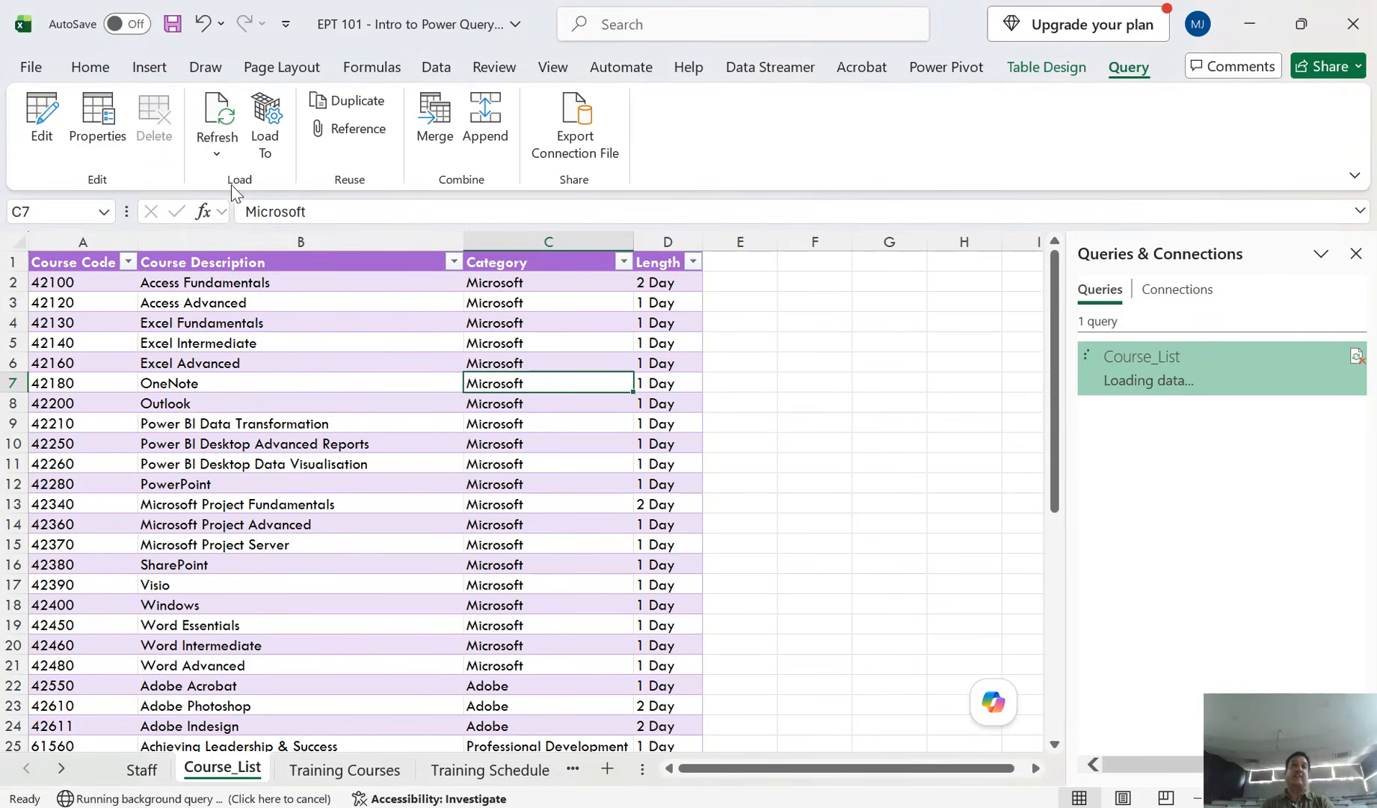
right_click(384, 364)
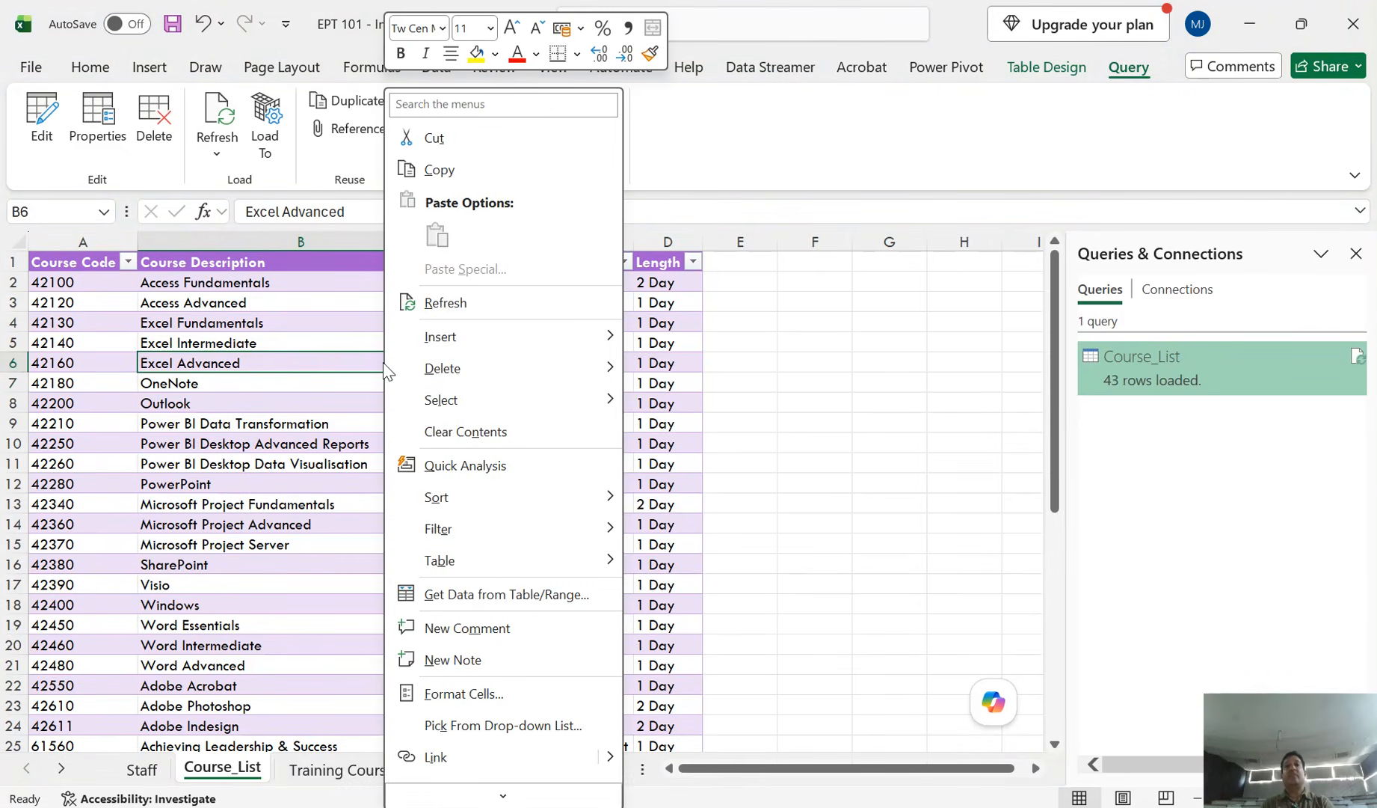
click(463, 307)
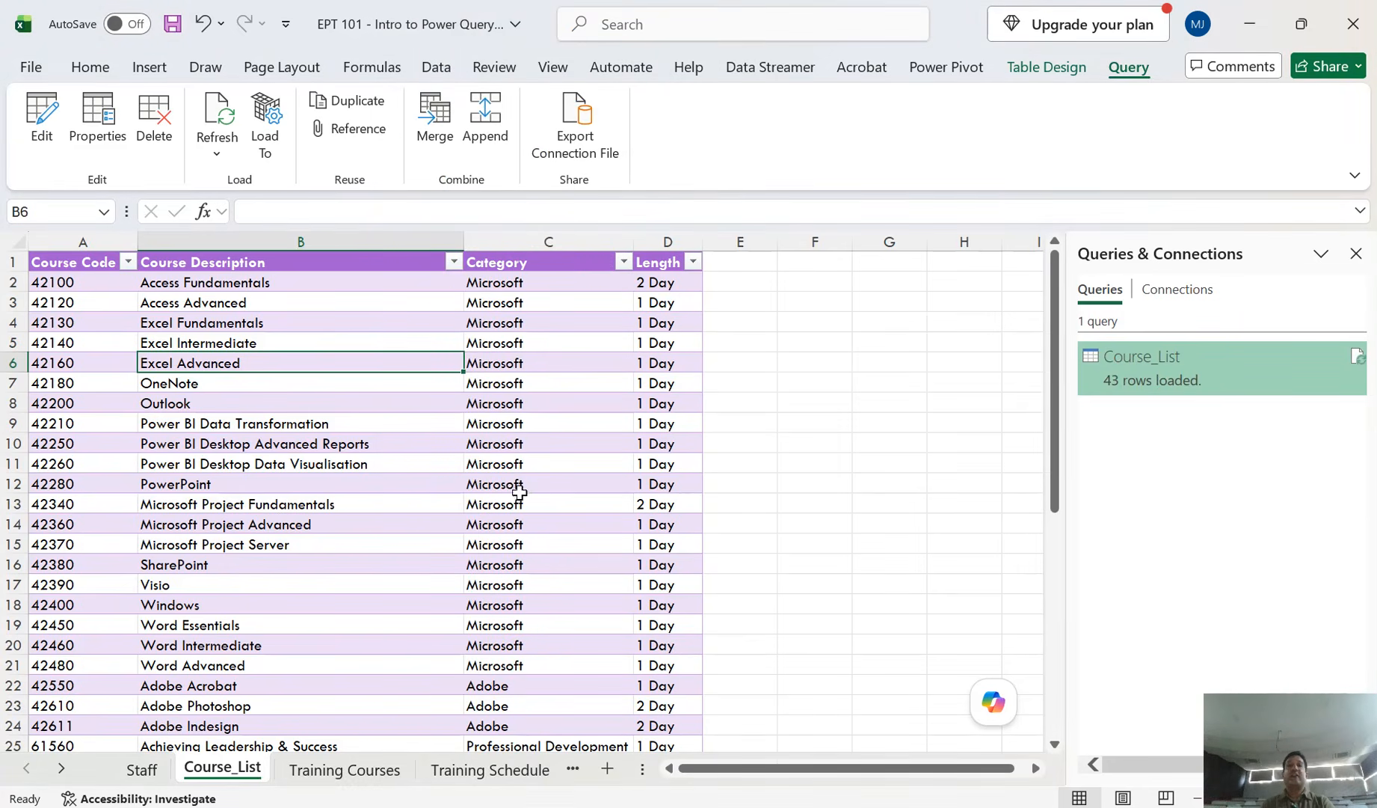
Step: Review the source and loaded tables once more, and switch to the lecture PDF in Adobe Acrobat to view its closing Session 3 page
mouse_move(1190, 387)
click(367, 770)
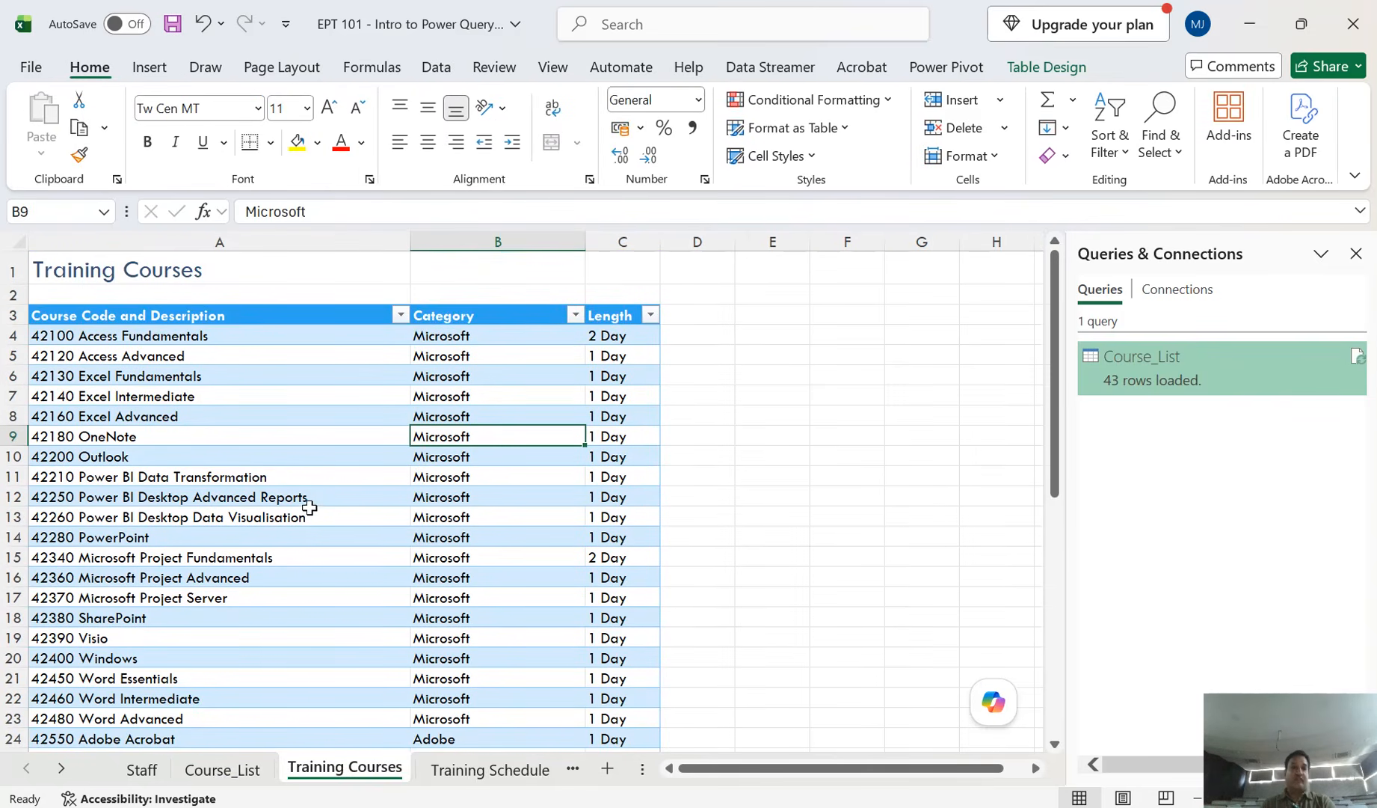
click(220, 769)
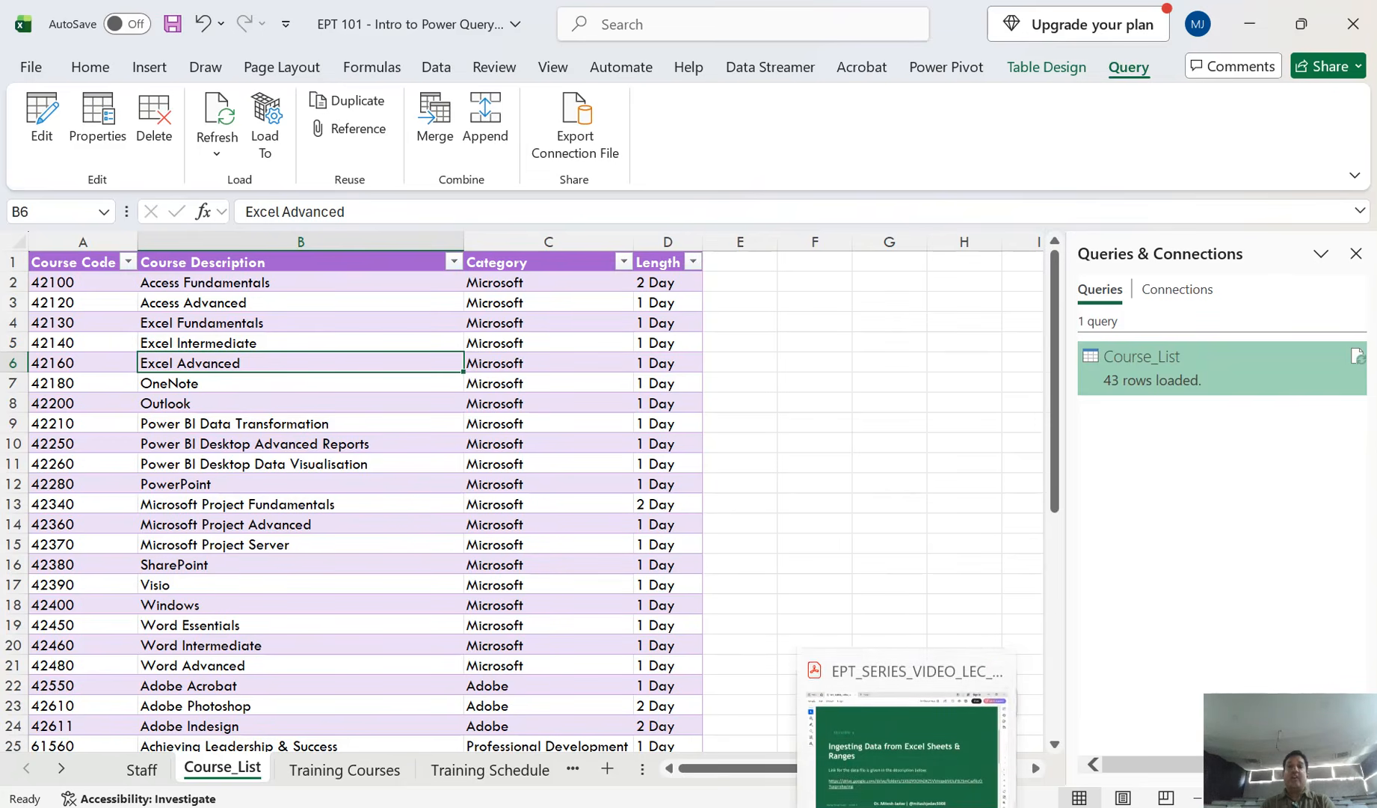
click(907, 806)
scroll(603, 473, down, 3)
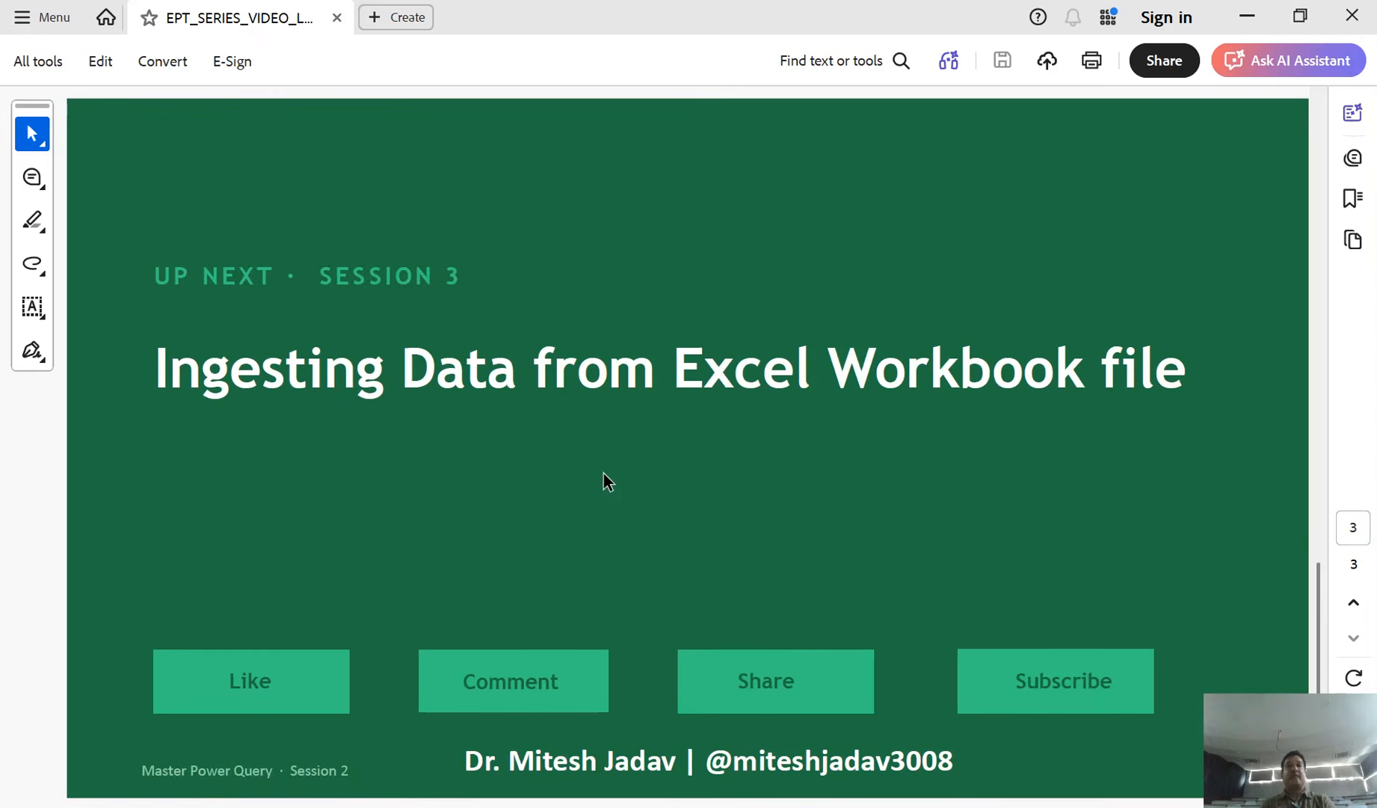